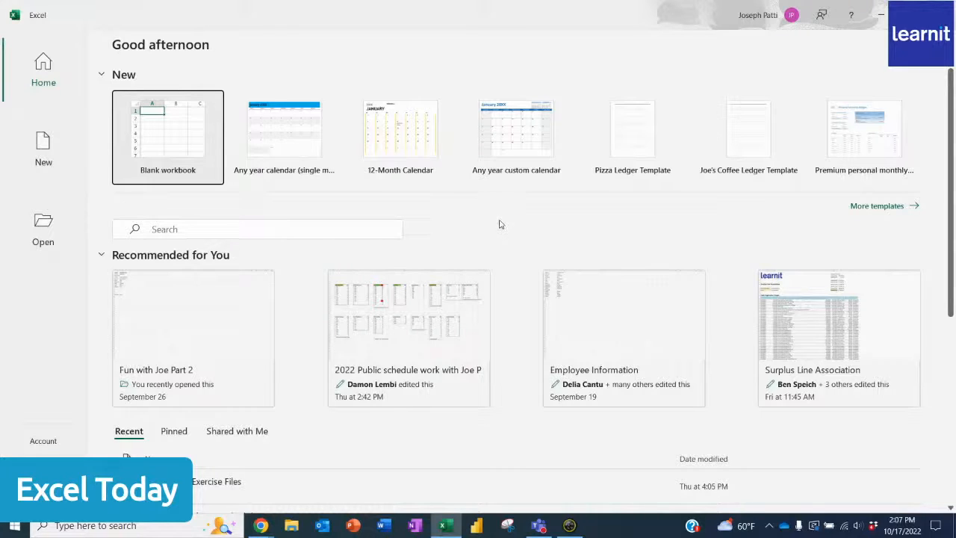
- Browse the online templates in the suggested Calendars category
click(885, 209)
scroll(449, 312, down, 2)
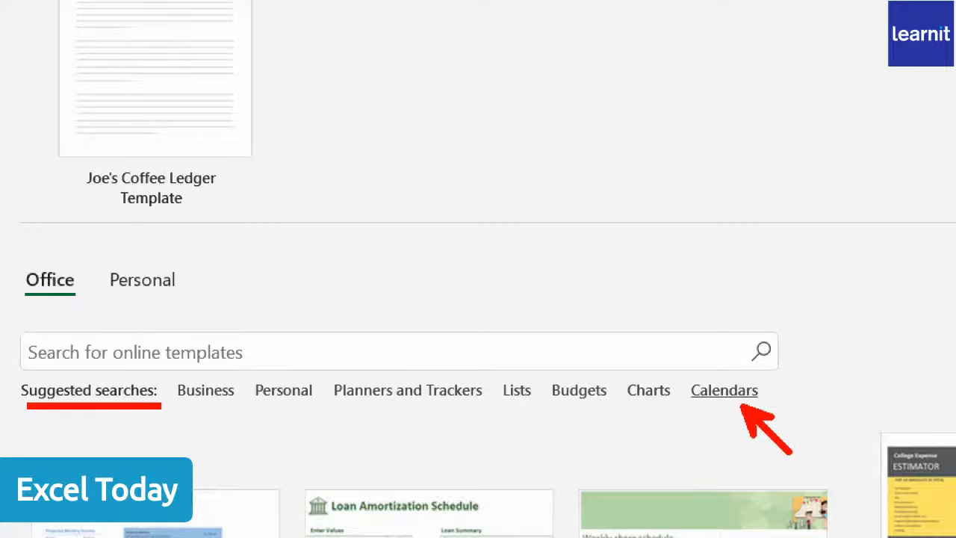
click(724, 390)
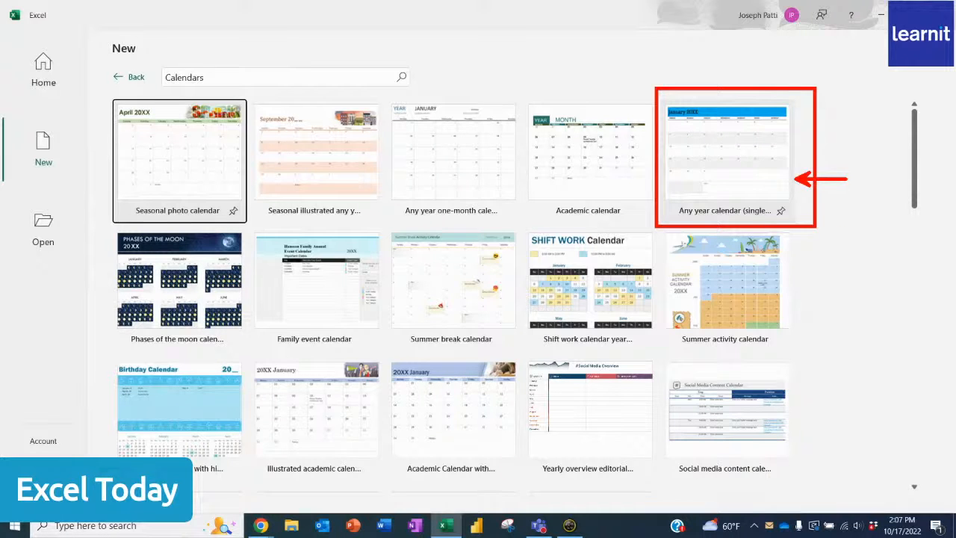
drag(248, 357, 389, 478)
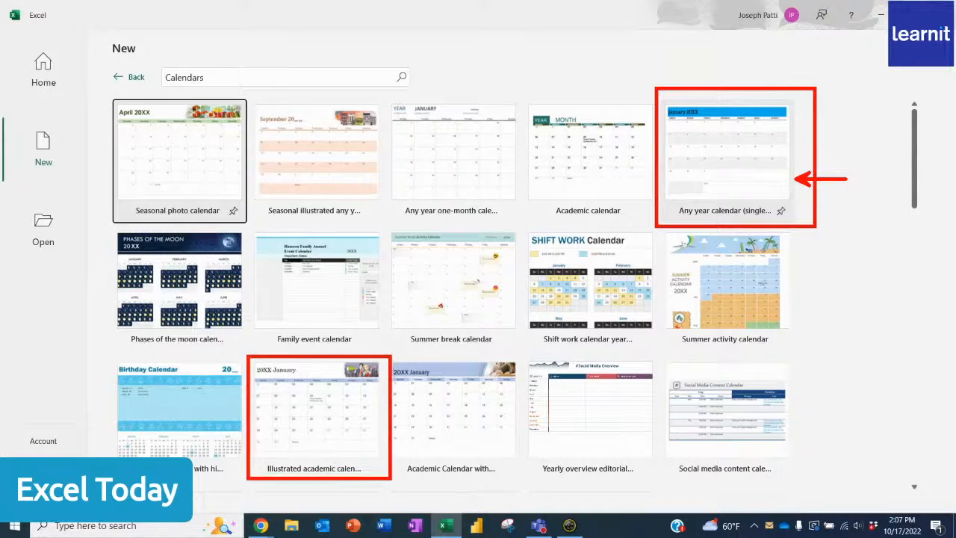
drag(390, 354, 522, 479)
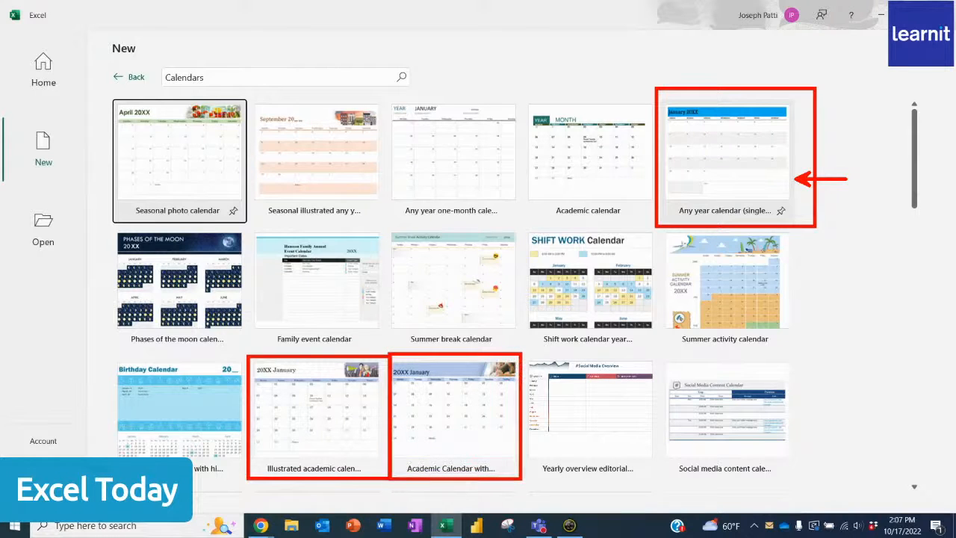
key(Escape)
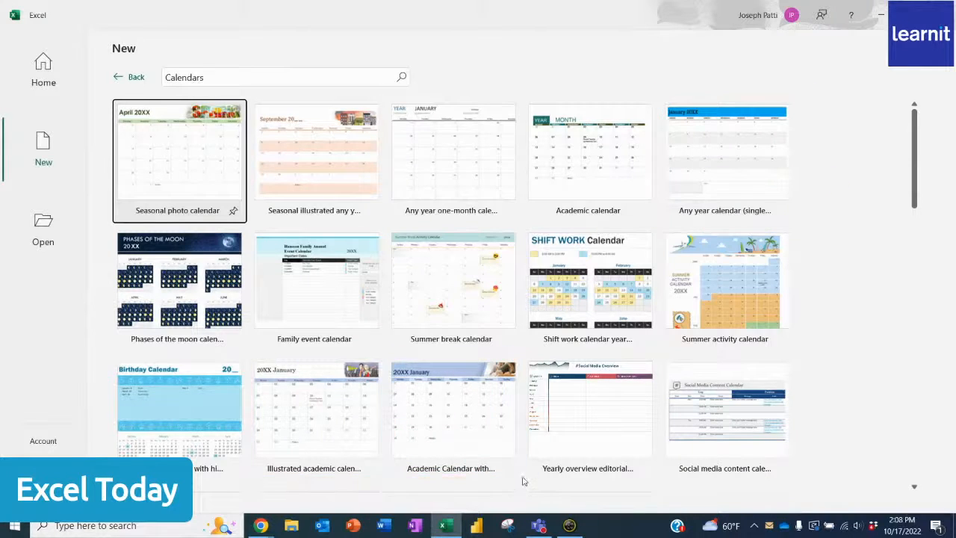
- Create a new workbook from the "Any year calendar (single month per tab)" template
click(725, 180)
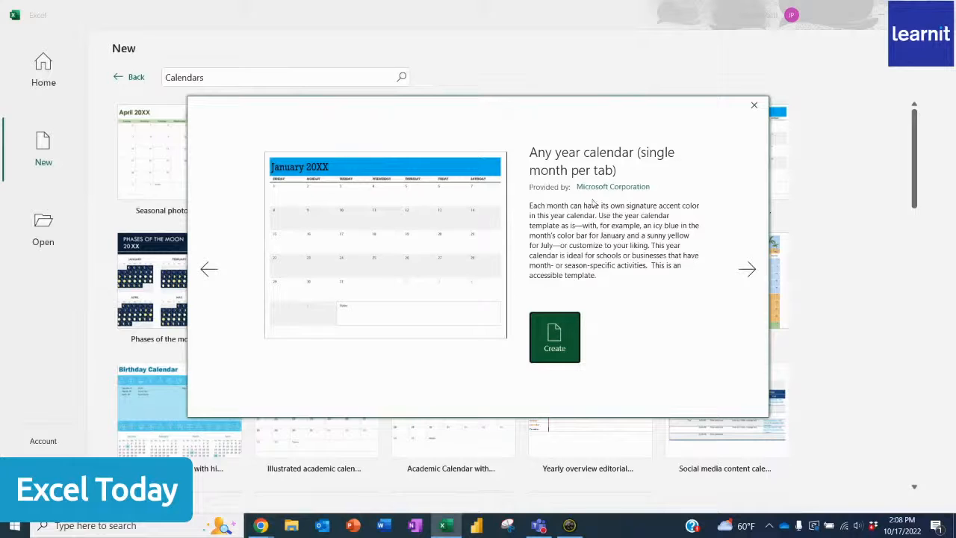
click(559, 343)
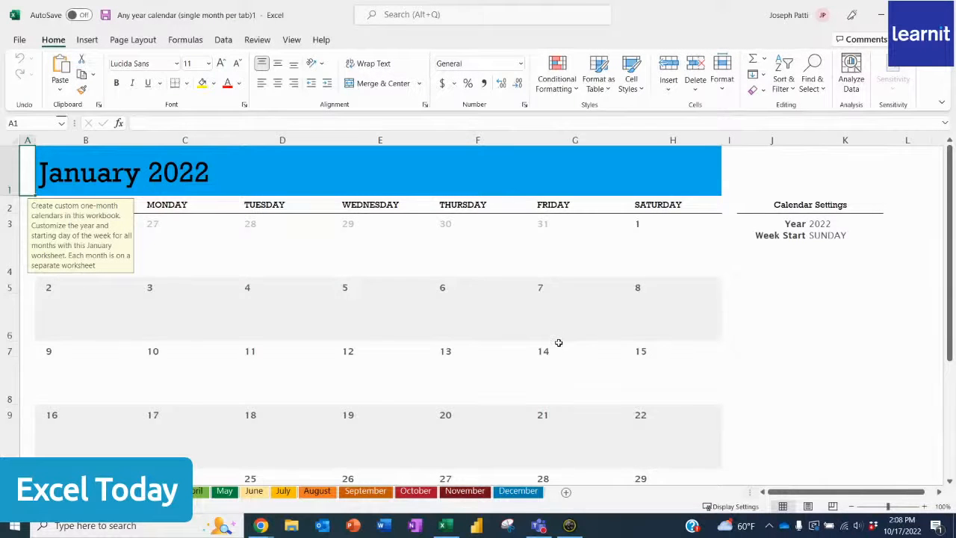
- Examine the monthly sheets and the Year and Week Start cells in the January sheet's calendar settings
click(302, 252)
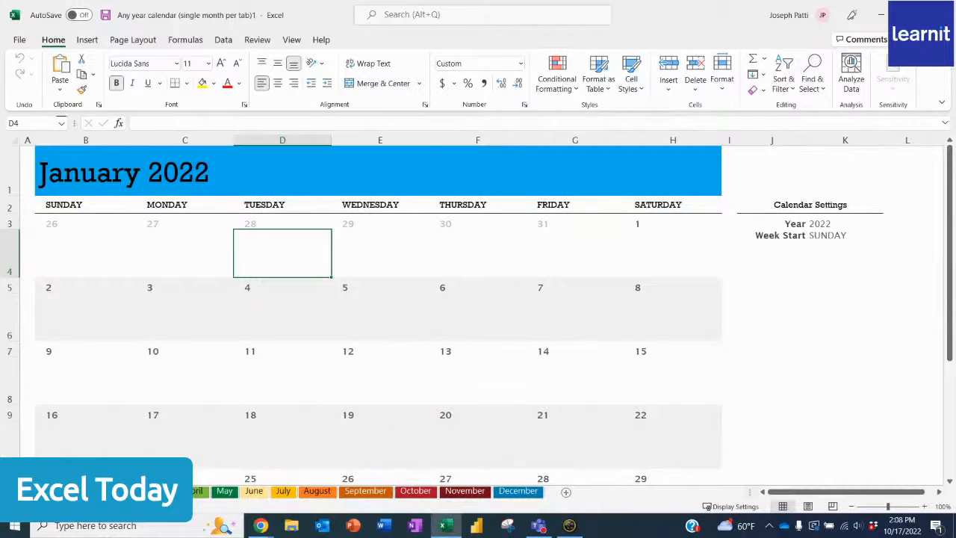
click(124, 492)
click(164, 493)
click(196, 493)
click(225, 493)
click(827, 224)
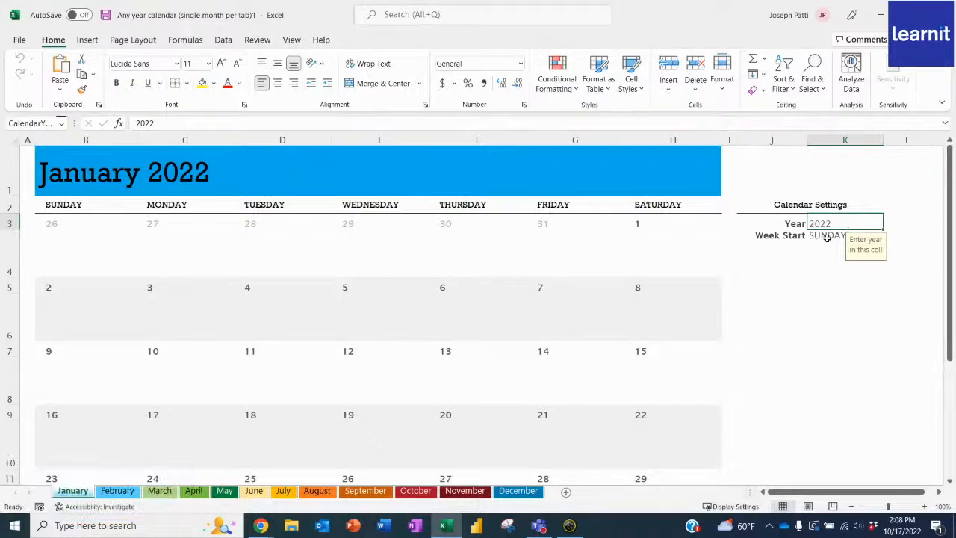
click(828, 237)
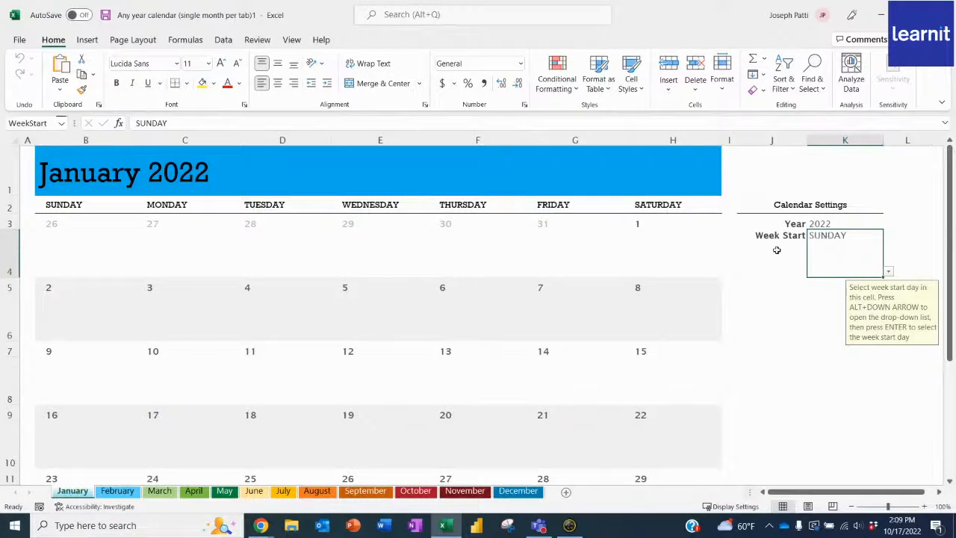
- Inspect the array formula behind the first-week dates in B3 and C3 of the January sheet
click(65, 226)
click(171, 223)
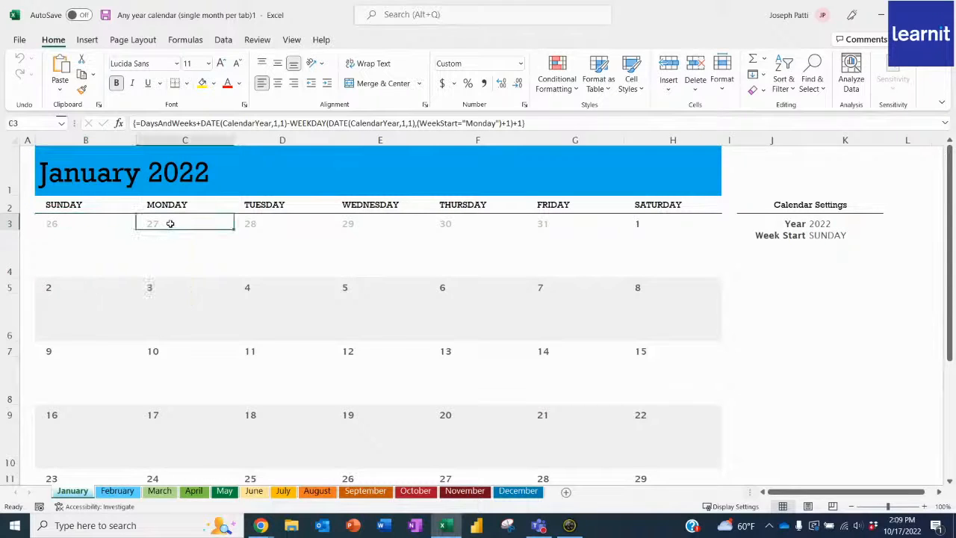
drag(131, 123, 544, 111)
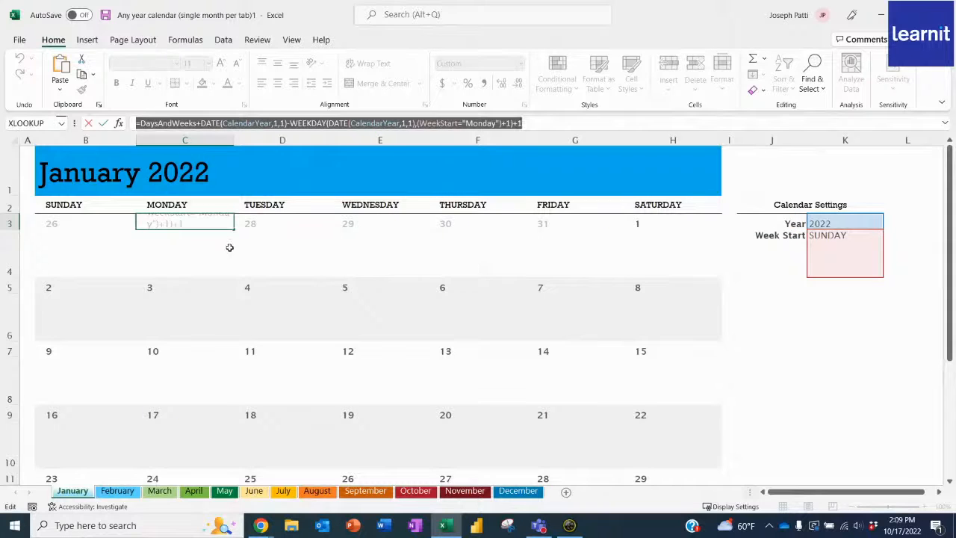
click(104, 124)
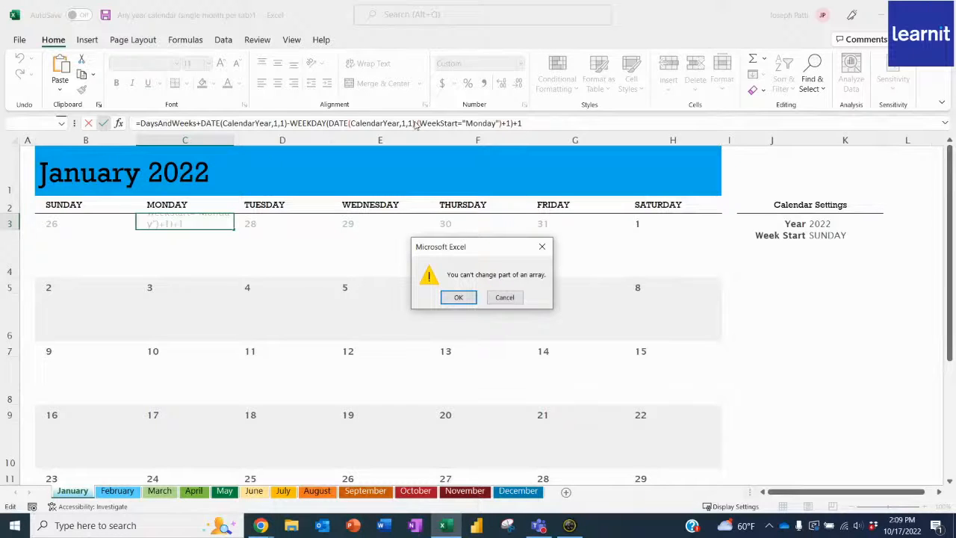
click(508, 297)
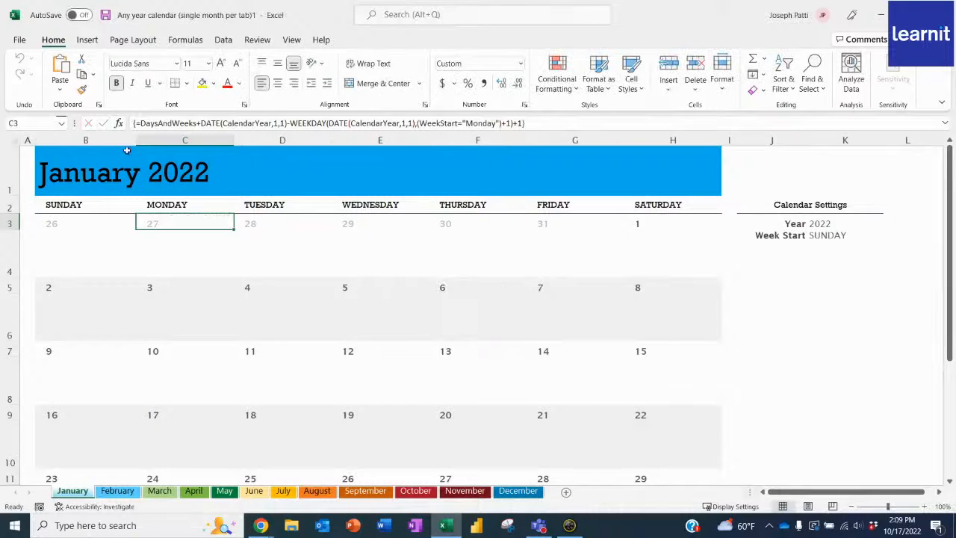
click(166, 260)
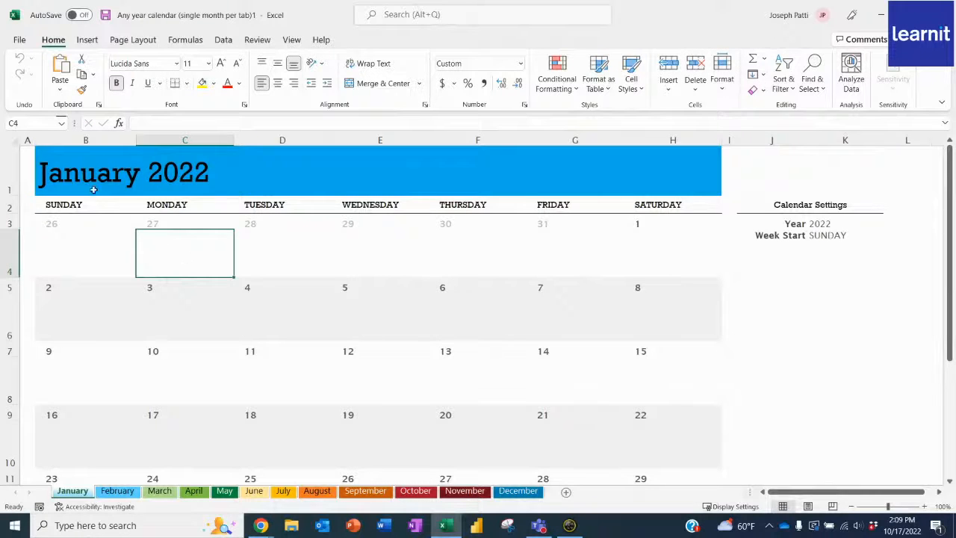
click(188, 221)
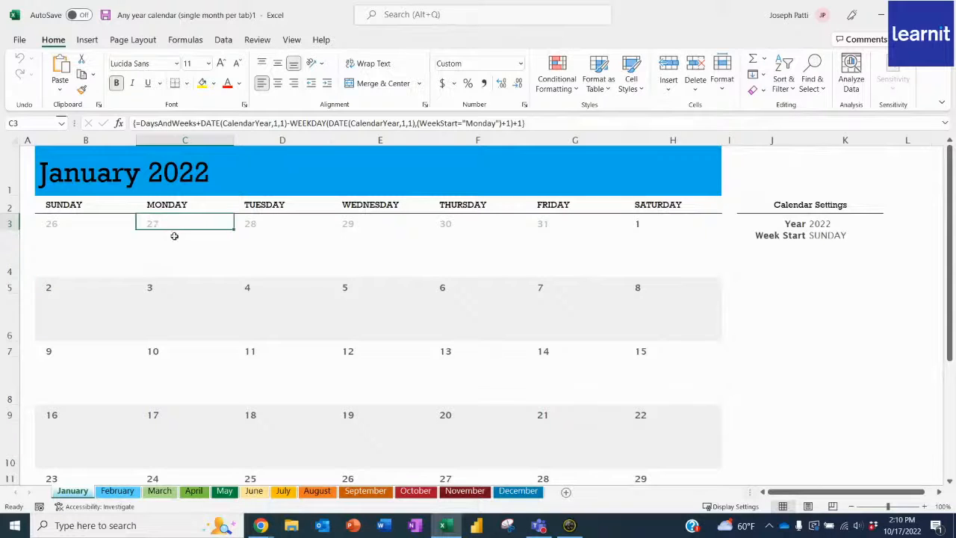
click(198, 252)
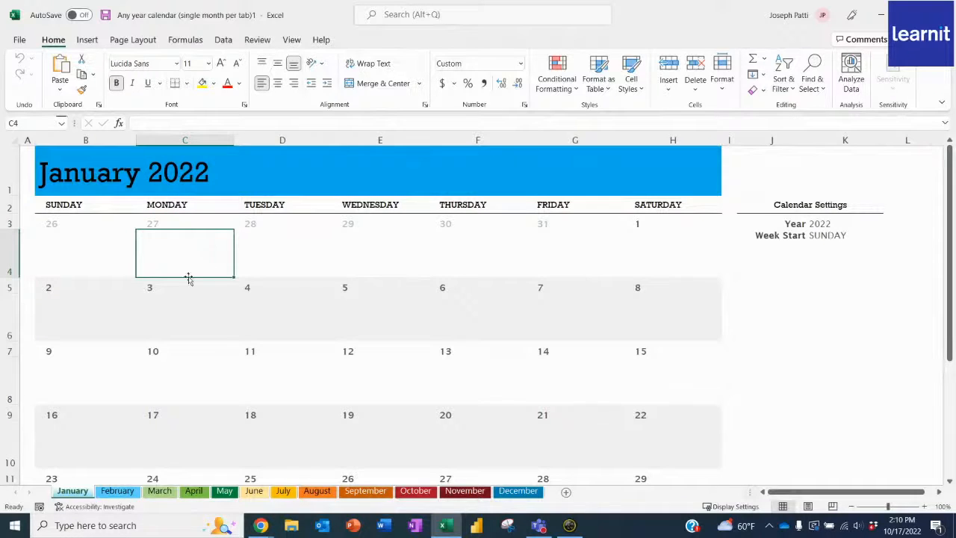
text(Meeting)
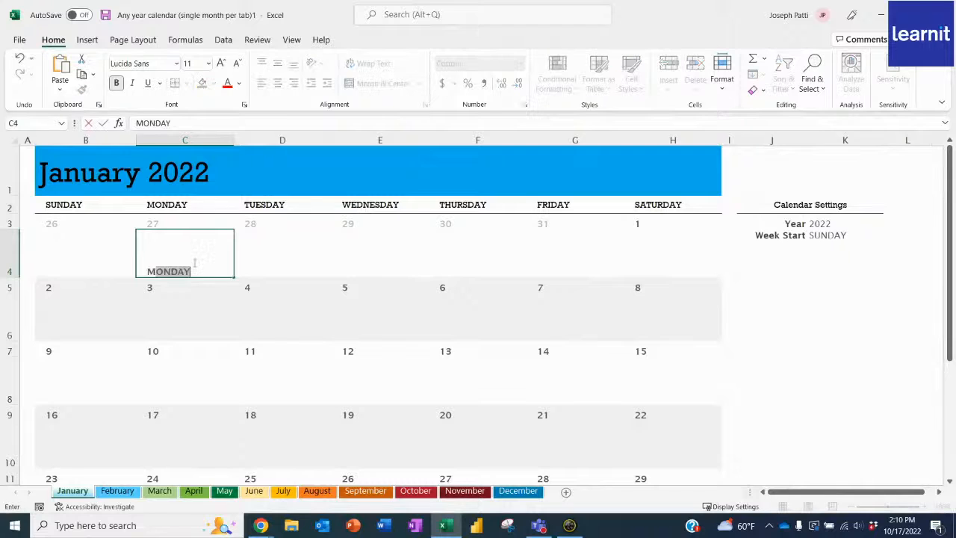
key(BackSpace)
key(BackSpace)
key(BackSpace)
key(BackSpace)
key(BackSpace)
key(BackSpace)
key(BackSpace)
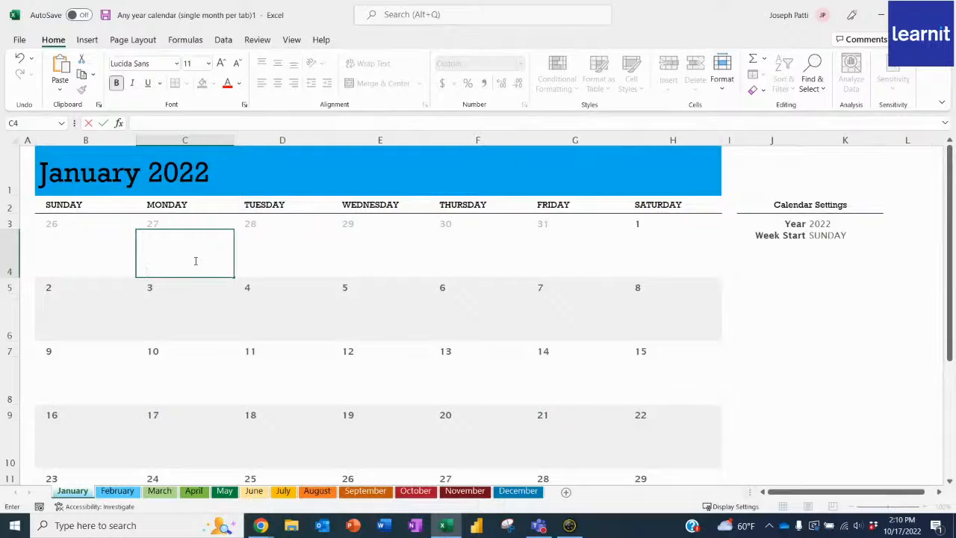
- Set the calendar year to 2023 in the January sheet's calendar settings
click(826, 224)
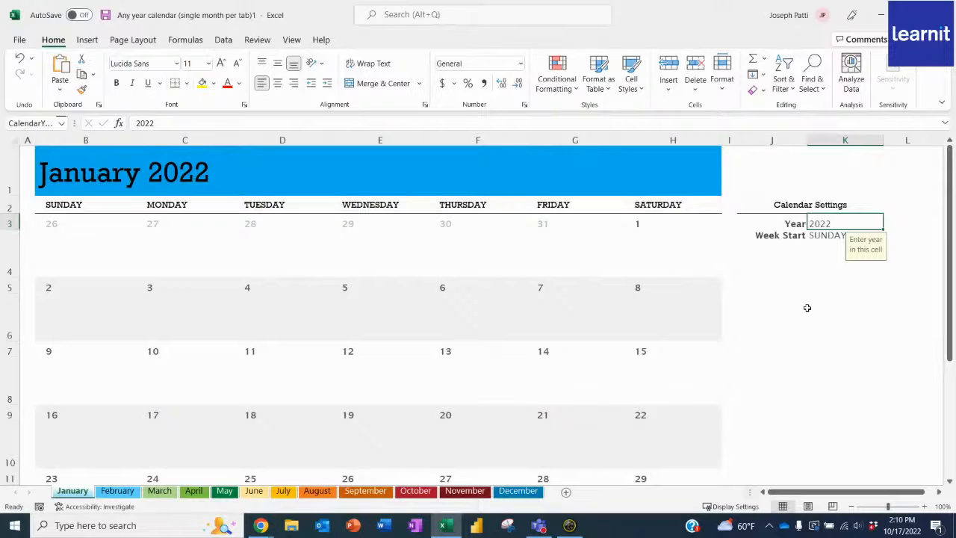
text(2023)
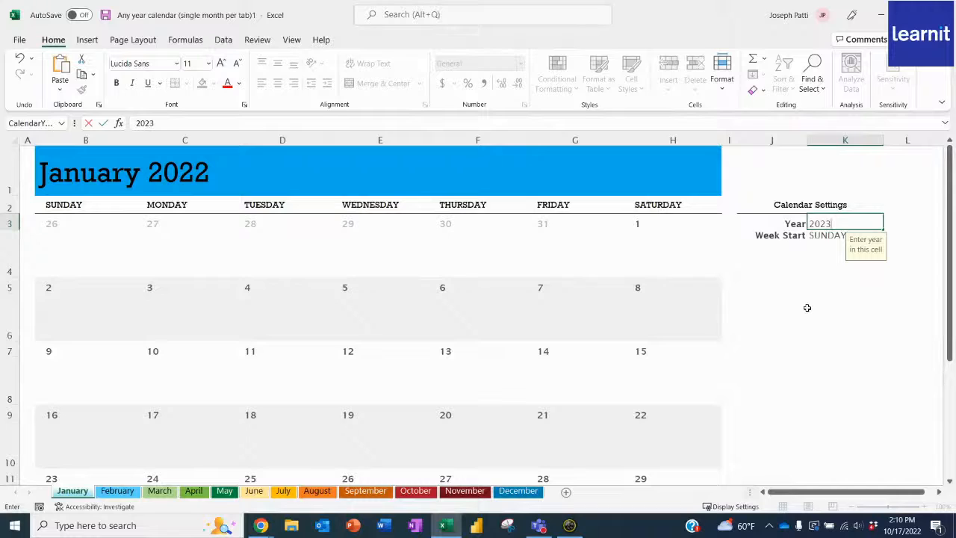
key(Return)
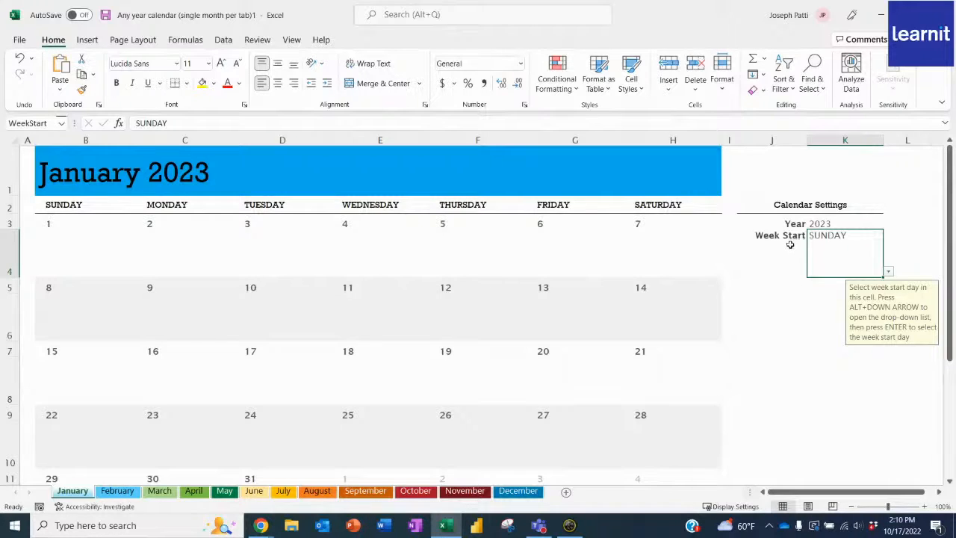
- Try Monday as the calendar's week start, and switch it back to Sunday
click(889, 272)
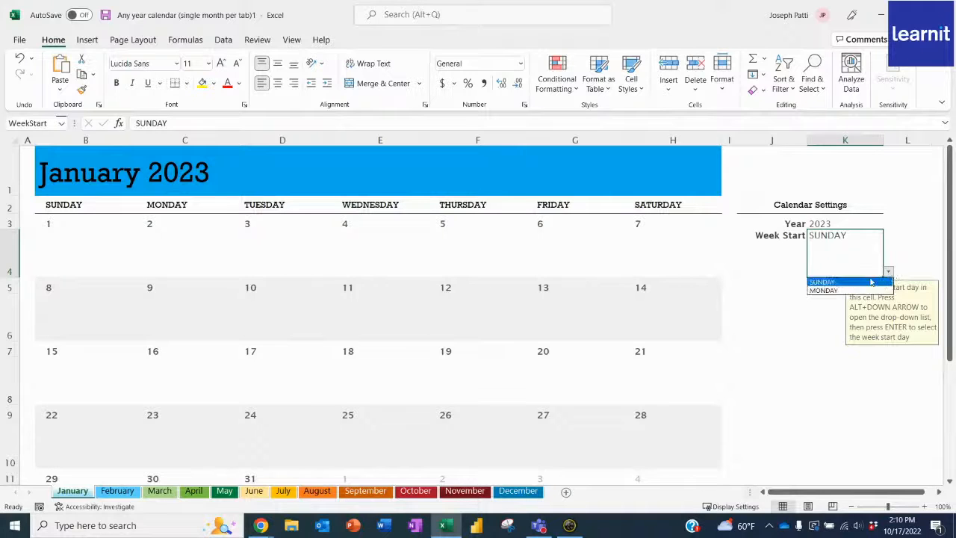
click(836, 290)
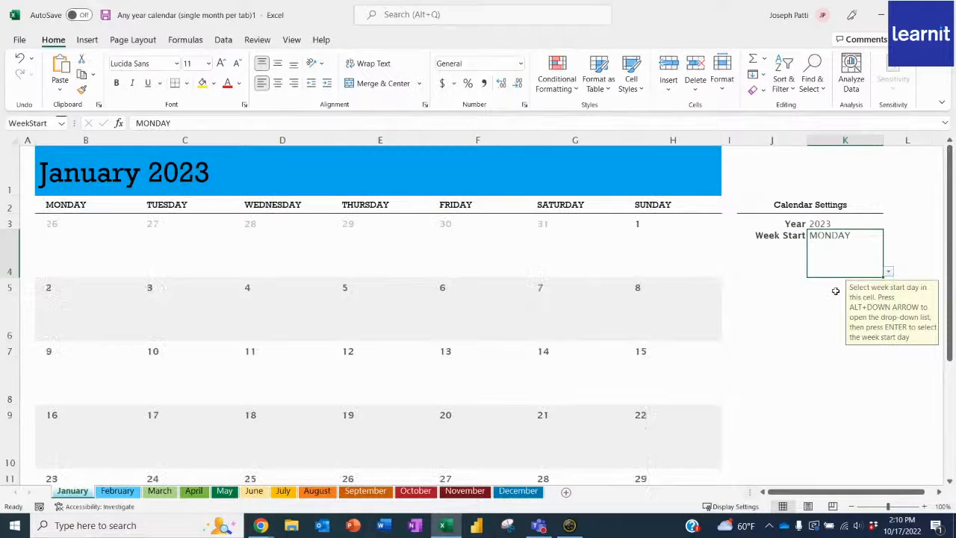
click(890, 271)
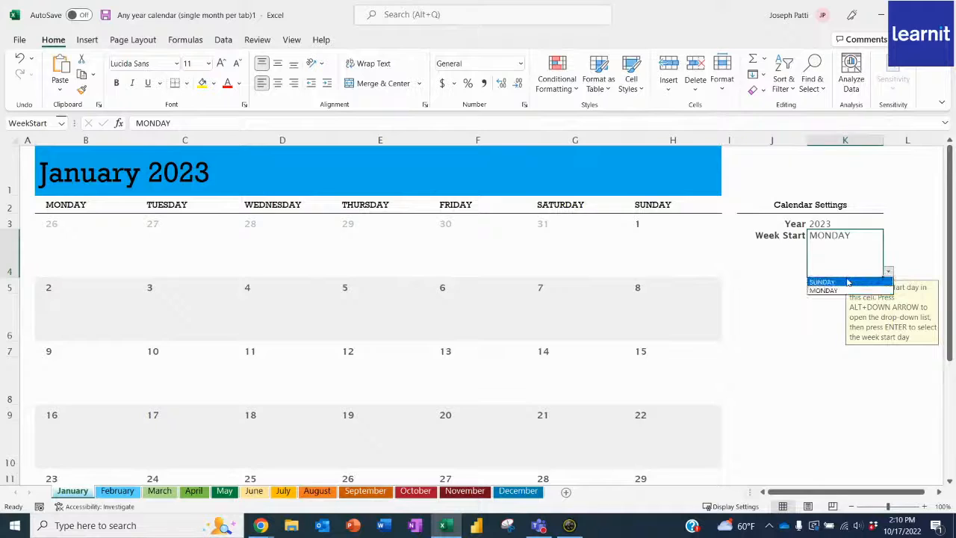
click(848, 281)
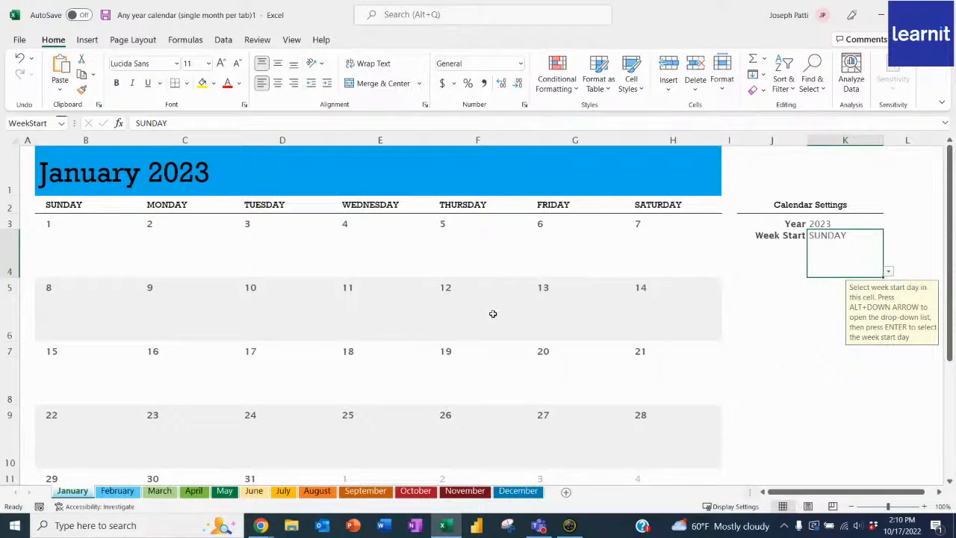
- Try a Meeting entry under Friday, January 6 (G4), and delete it again
click(213, 239)
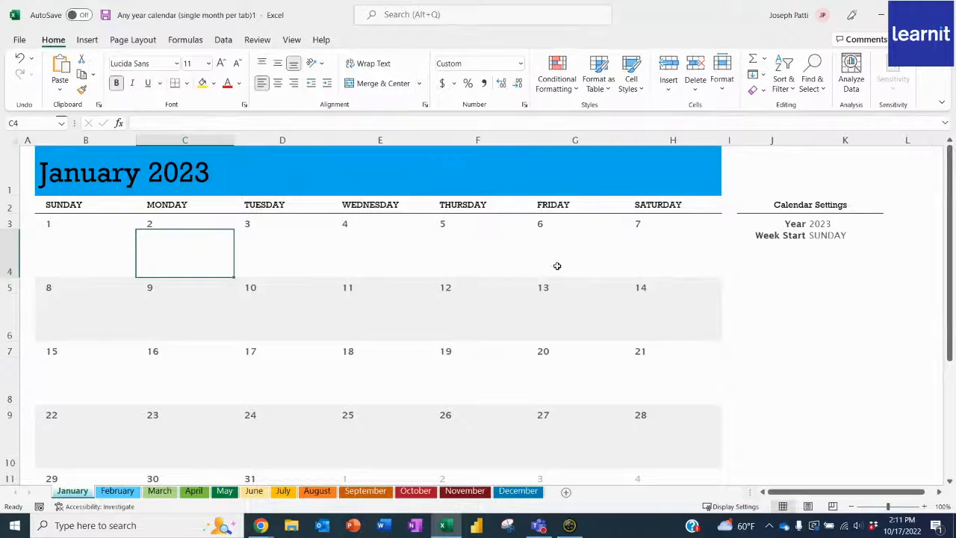
click(582, 263)
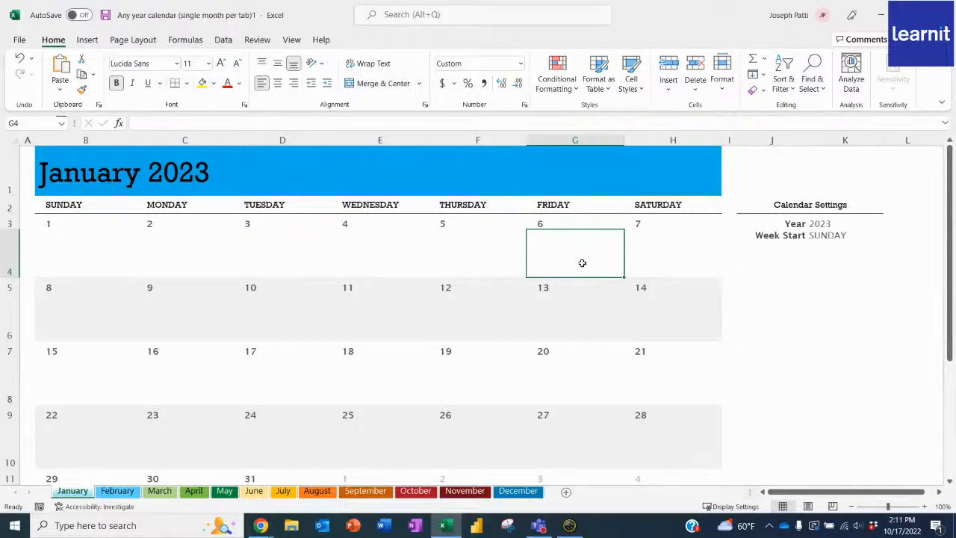
text(Meeting)
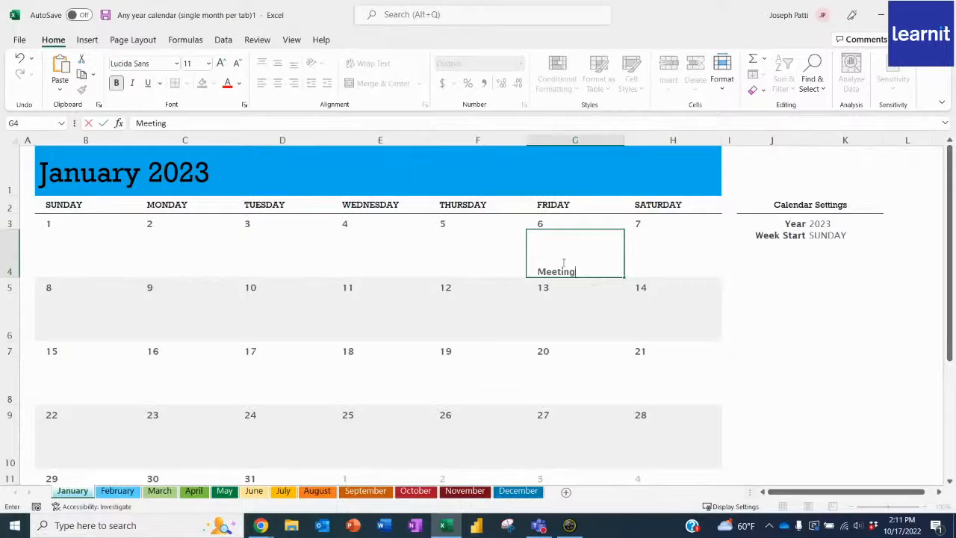
click(569, 319)
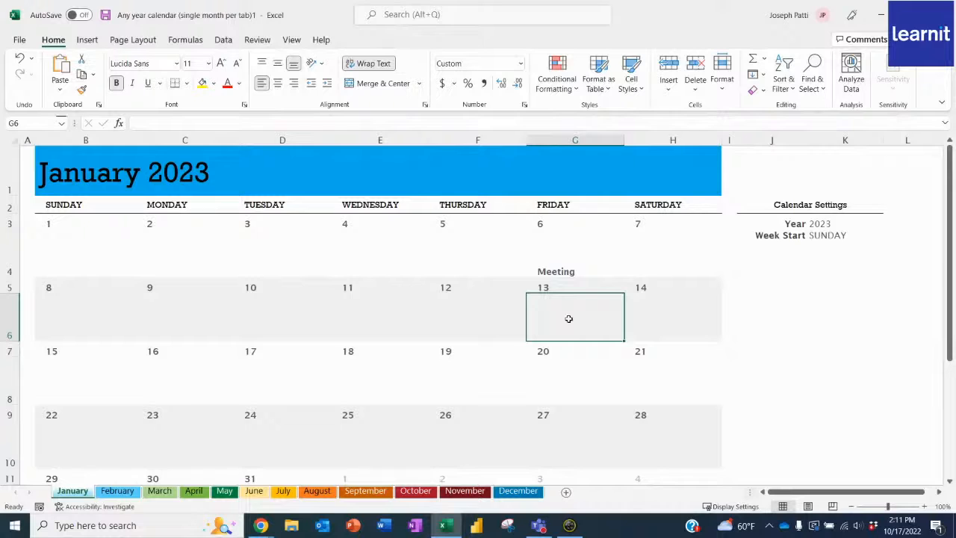
click(570, 261)
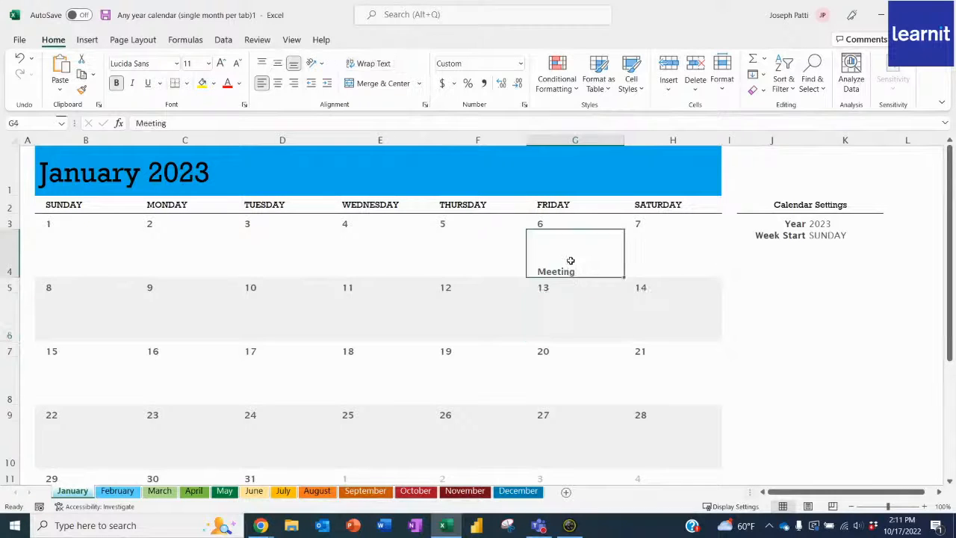
key(Delete)
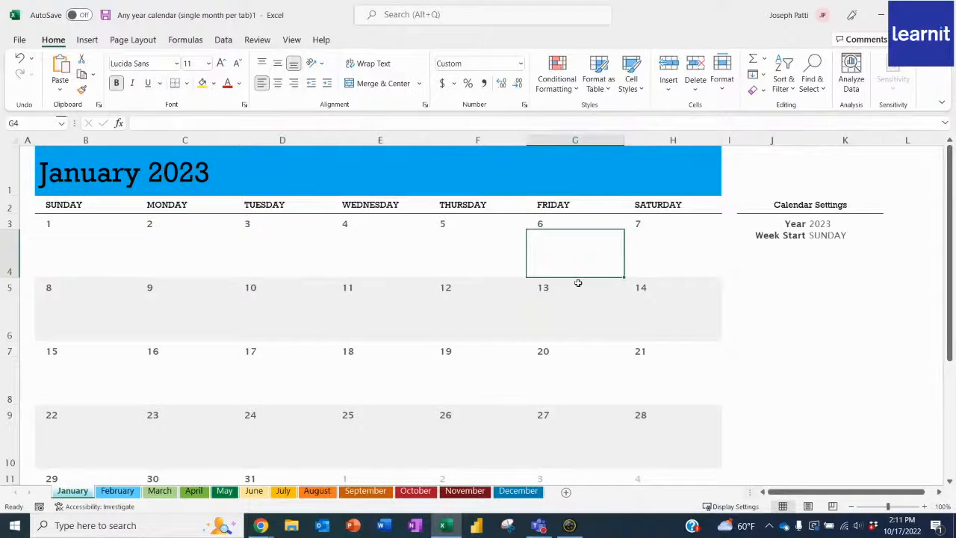
- Group all twelve sheets from January through December with cell G4 selected on the January sheet
click(575, 308)
click(571, 259)
shift+click(523, 492)
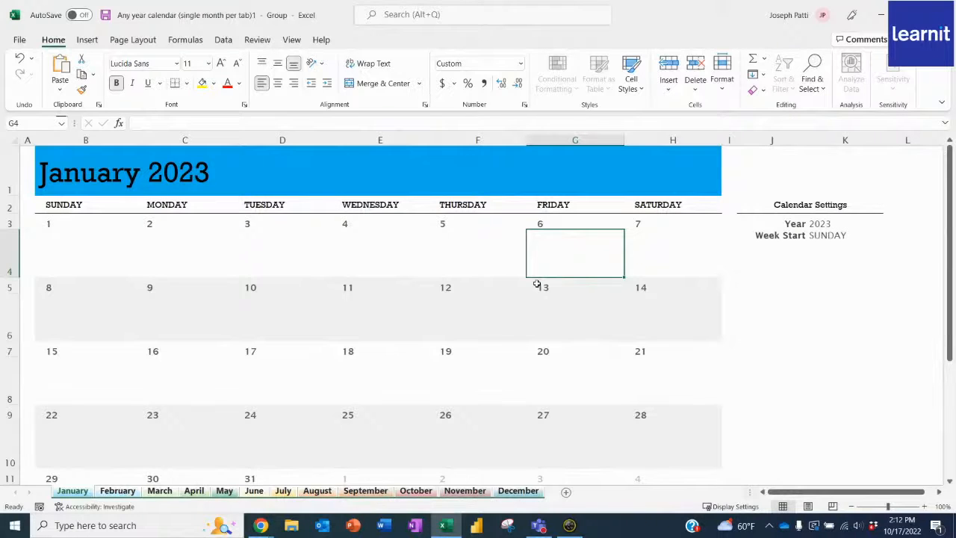
- Enter Meeting under every Friday in cells G4, G6, G8, G10 and G12 of the grouped month sheets
text(Meeting)
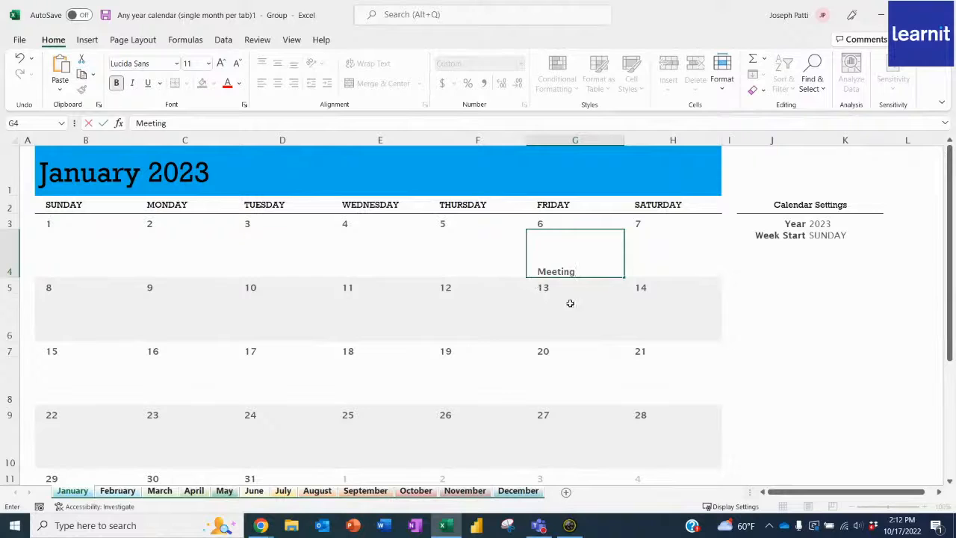
click(582, 319)
text(Meeting)
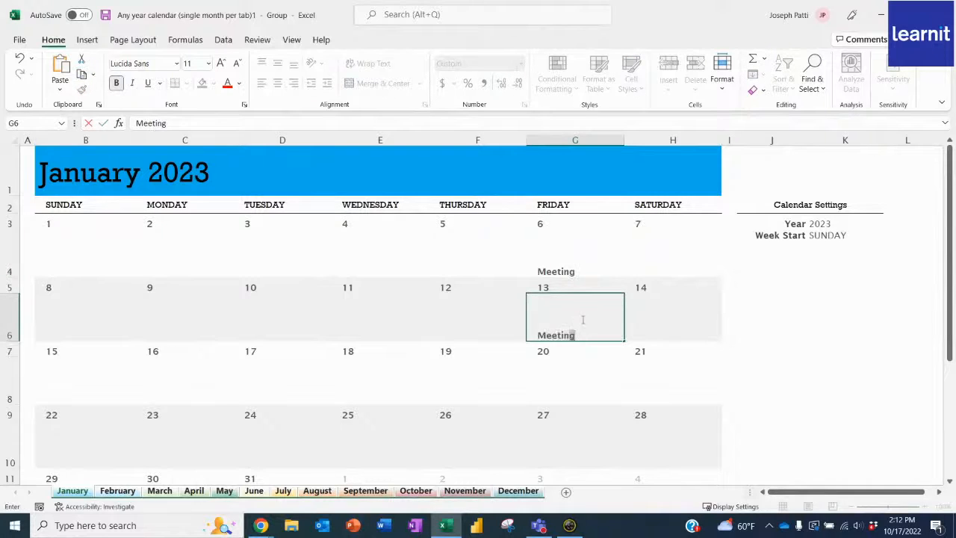
click(578, 388)
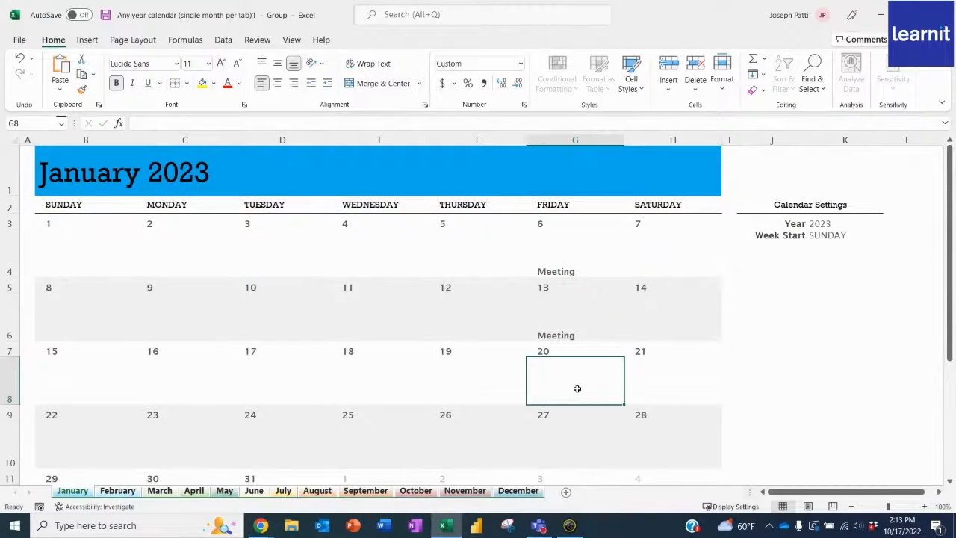
text(Meeting)
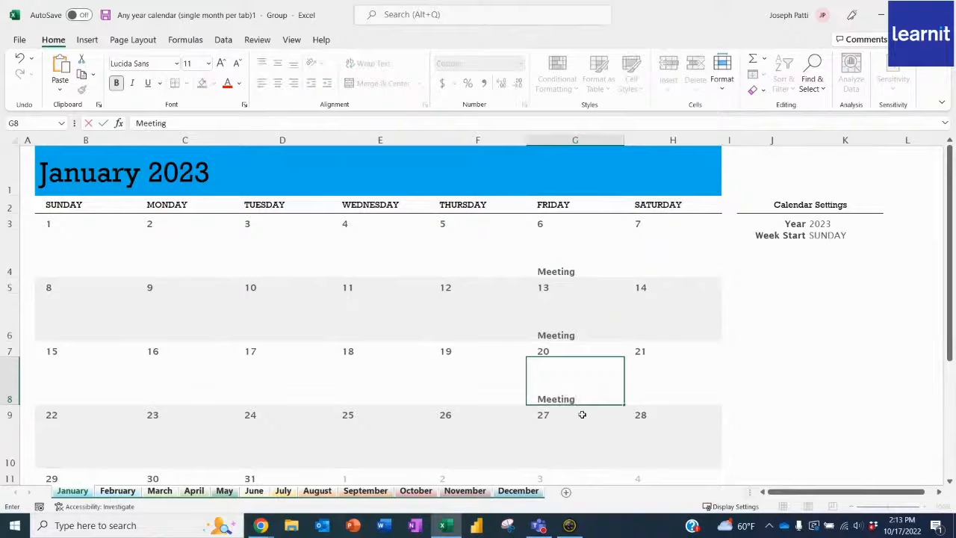
click(572, 432)
text(Meeting)
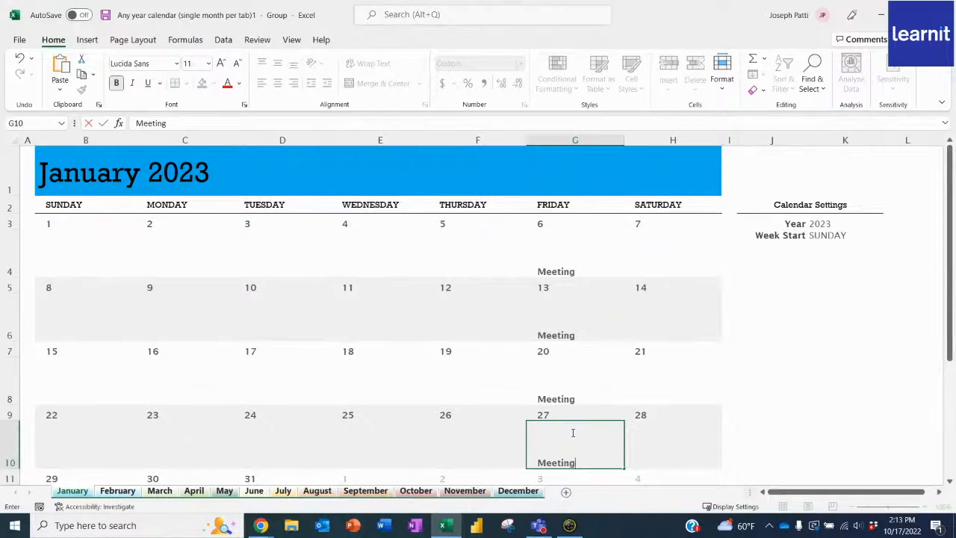
scroll(611, 346, down, 1)
scroll(553, 431, down, 1)
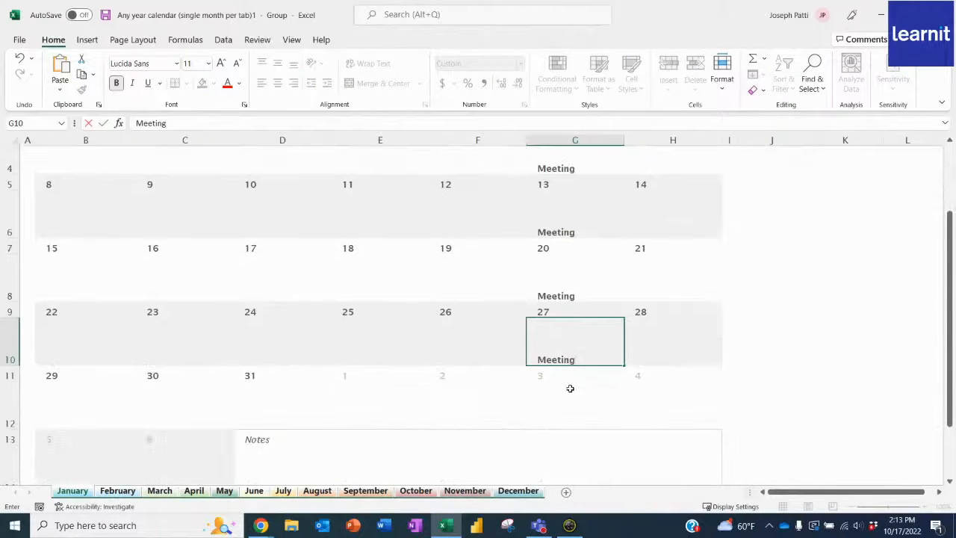
click(574, 403)
text(Meeting)
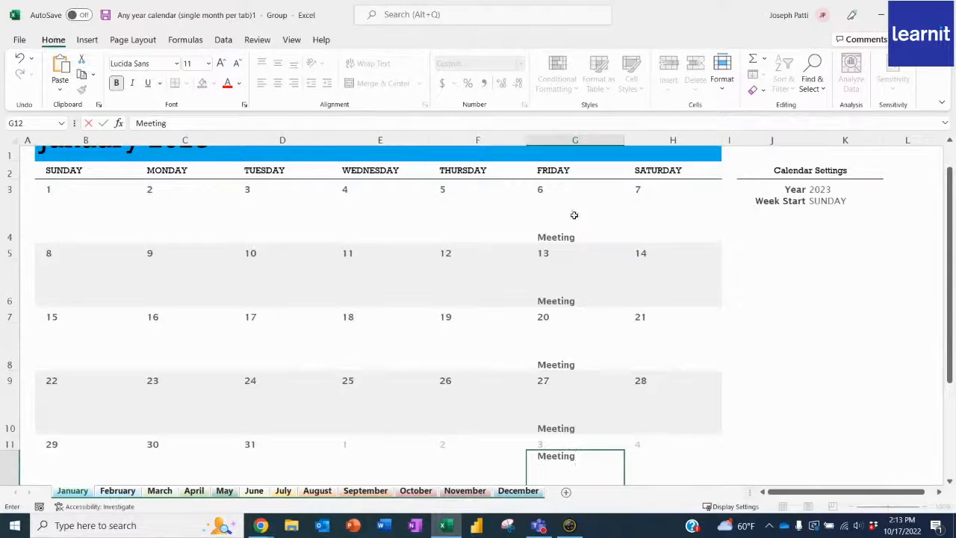
click(472, 341)
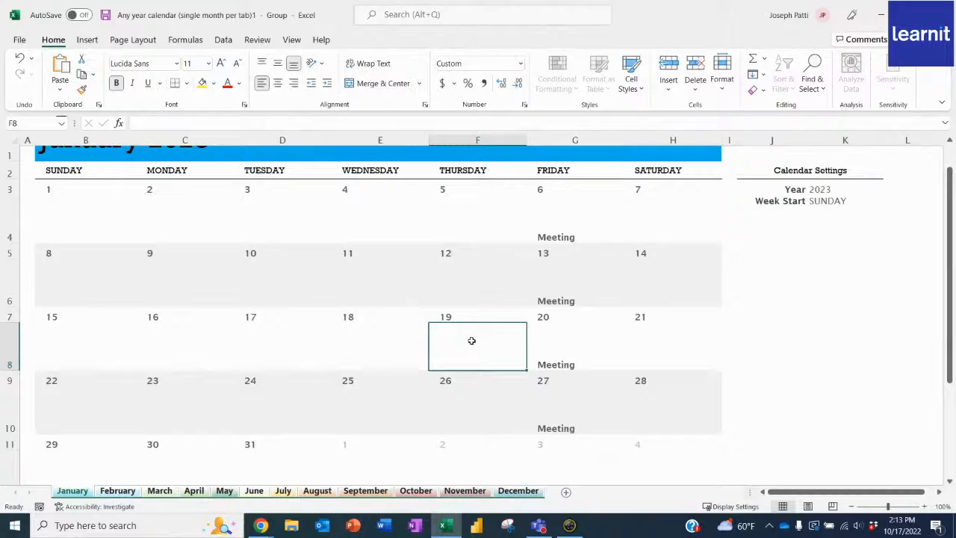
- Ungroup the month sheets and check the Friday Meeting entries on the sheets from December back to July
click(472, 493)
click(422, 493)
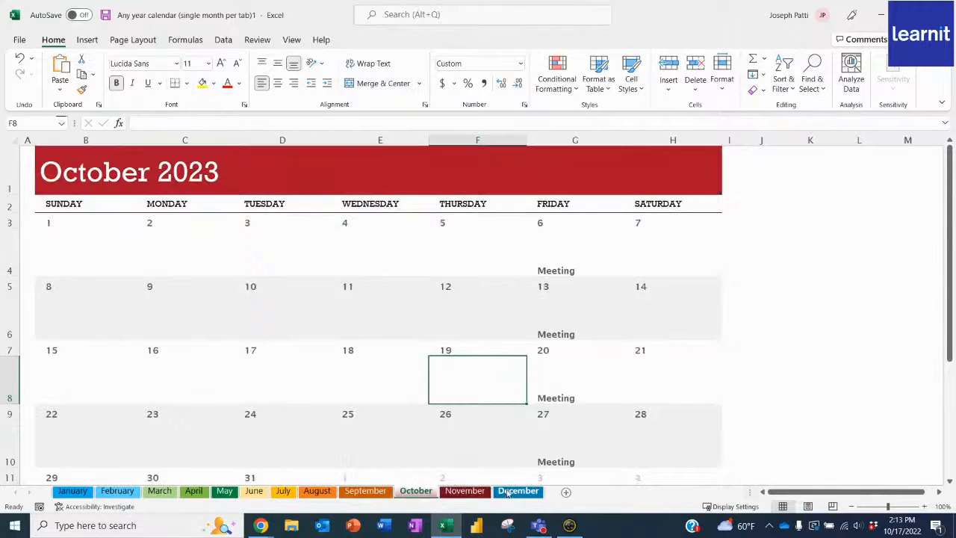
click(518, 491)
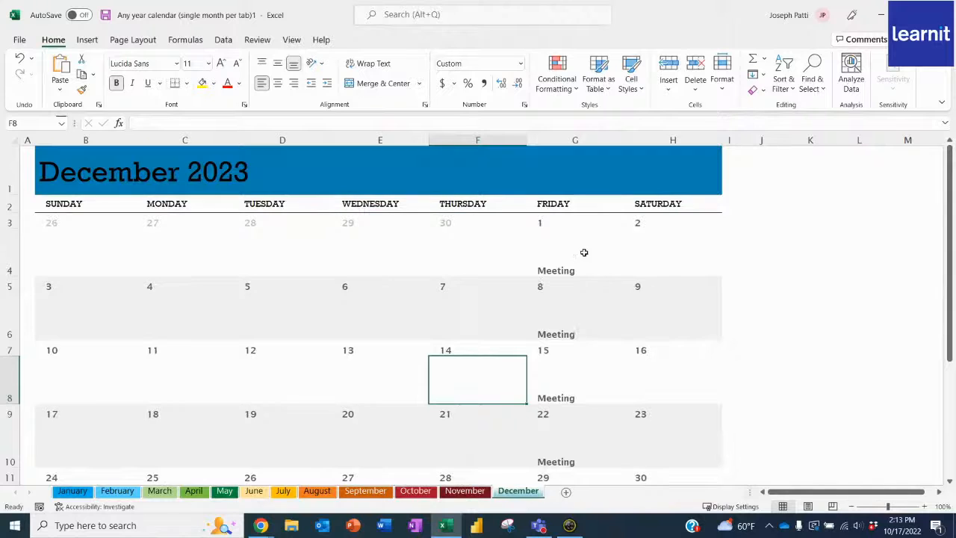
click(469, 495)
click(419, 493)
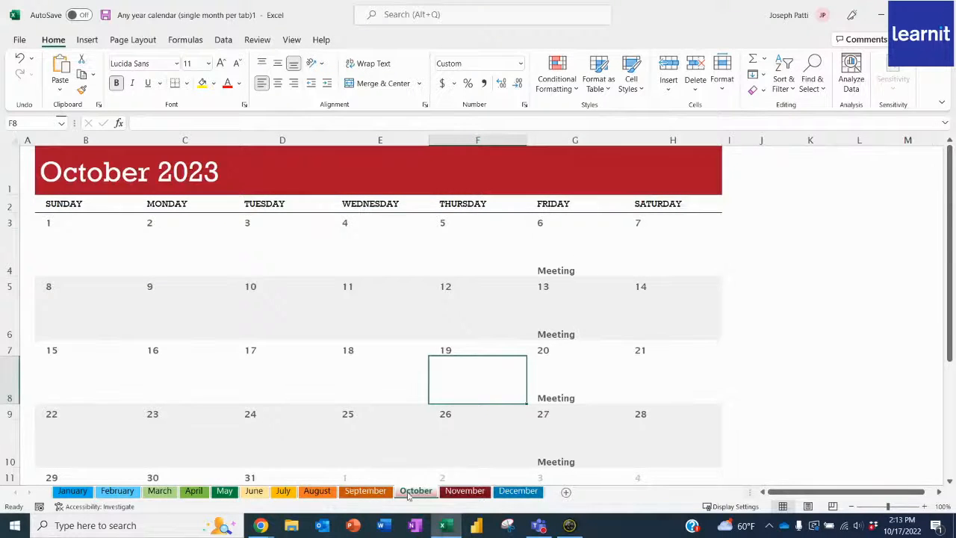
click(366, 494)
click(316, 494)
click(285, 493)
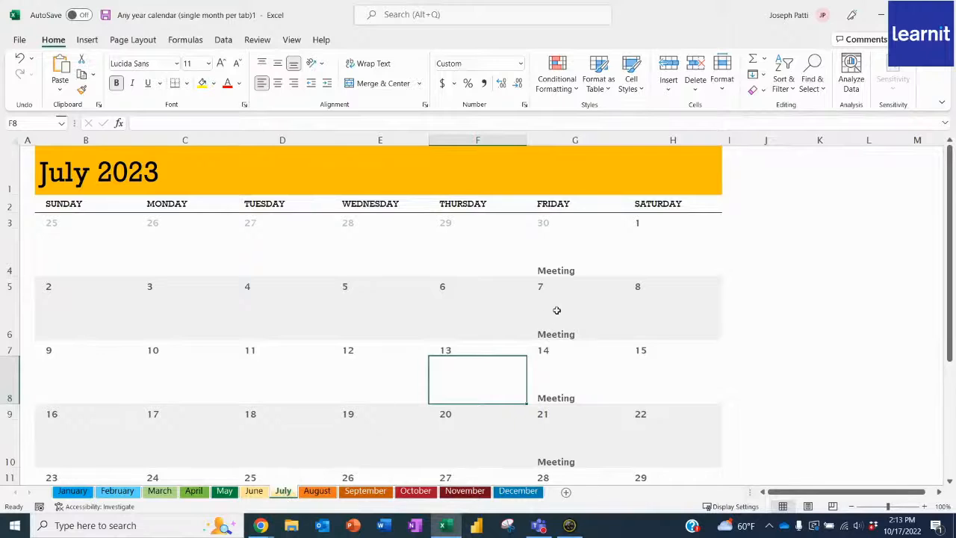
- Check the Friday entries down to the last calendar week on the July, November, December, October and August sheets
scroll(555, 310, down, 1)
click(571, 402)
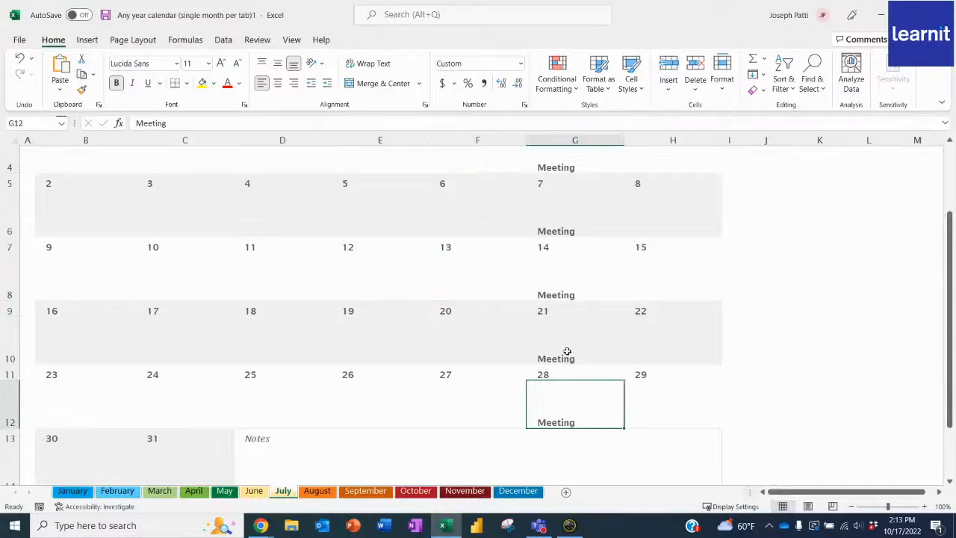
scroll(568, 376, up, 1)
click(472, 491)
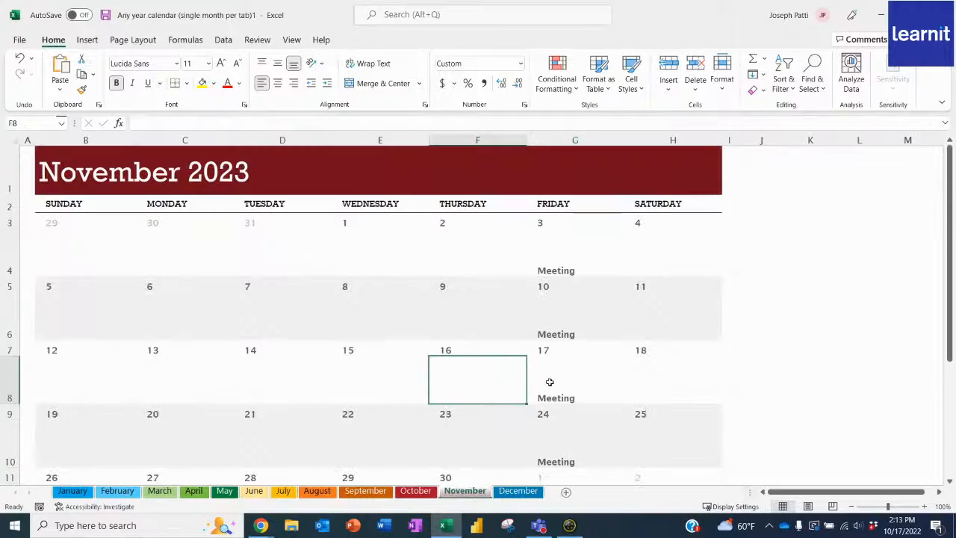
scroll(551, 382, down, 1)
click(519, 491)
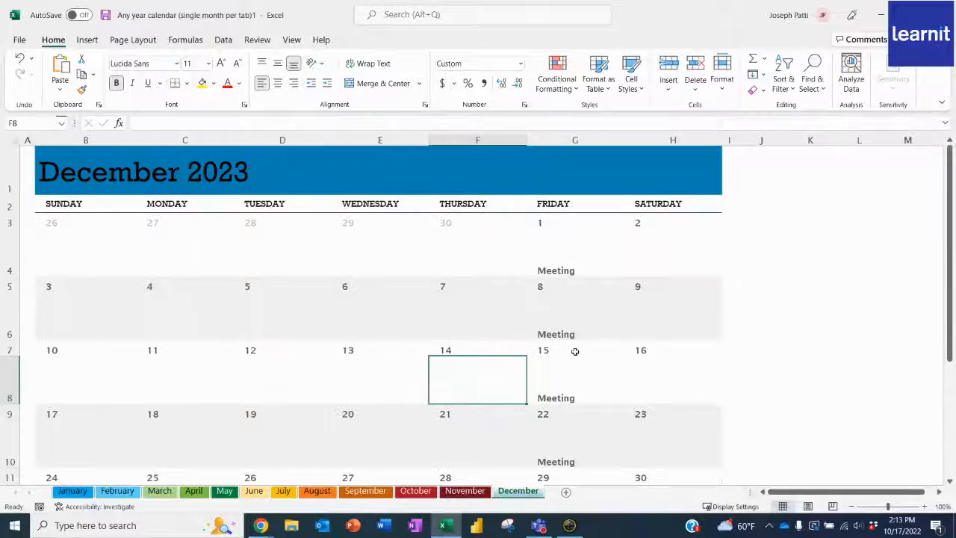
scroll(573, 352, down, 1)
click(416, 491)
scroll(511, 369, down, 1)
click(318, 490)
scroll(441, 399, down, 1)
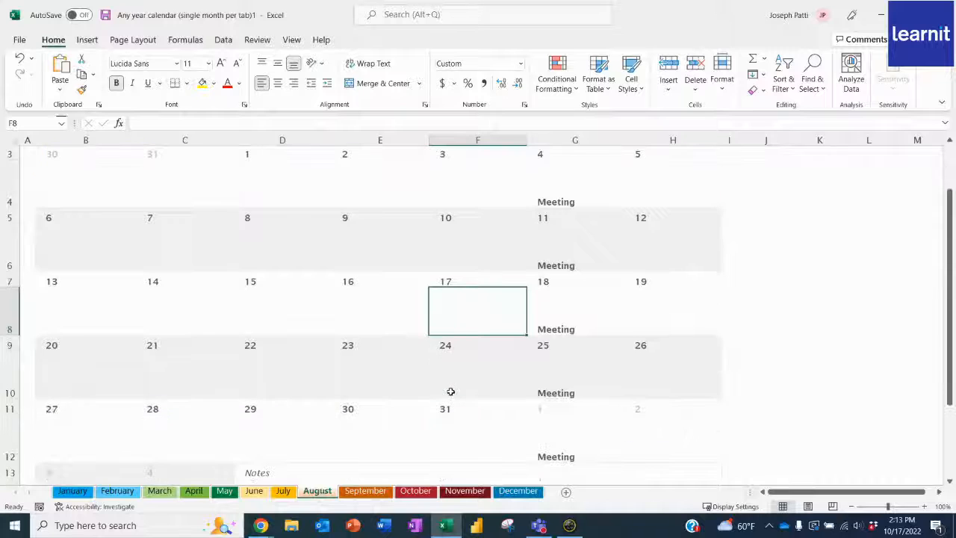
- Check the Friday Meeting entries down to the last week on each sheet from July back to January
click(277, 496)
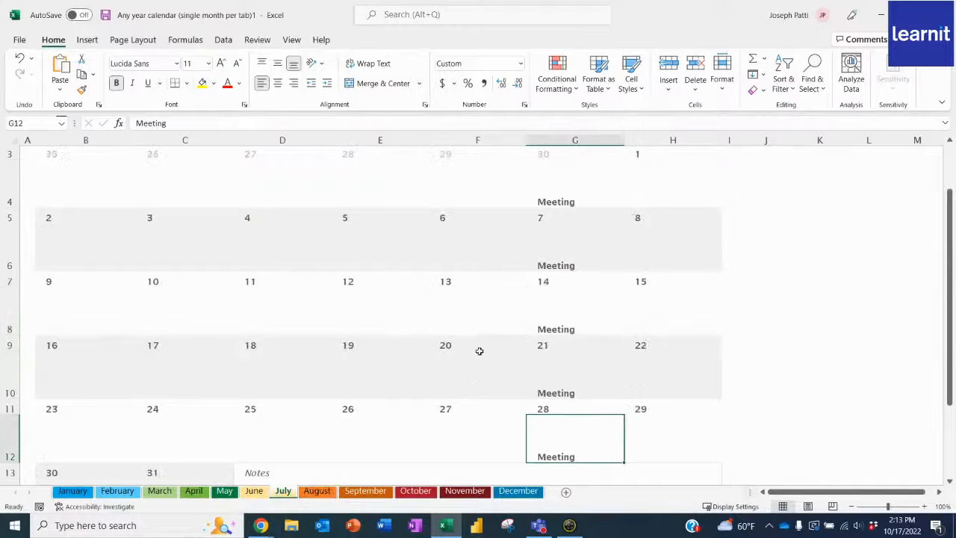
scroll(478, 351, down, 1)
click(254, 493)
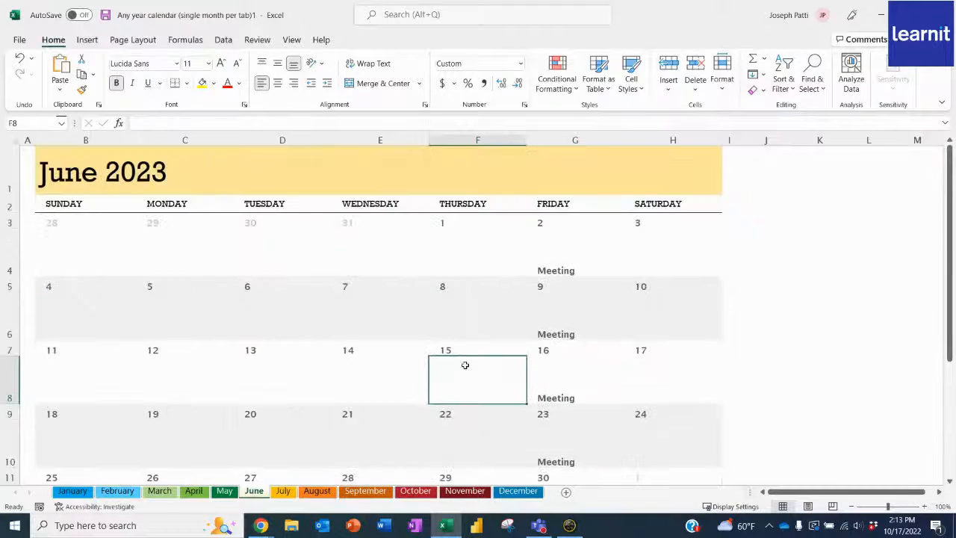
scroll(468, 357, down, 2)
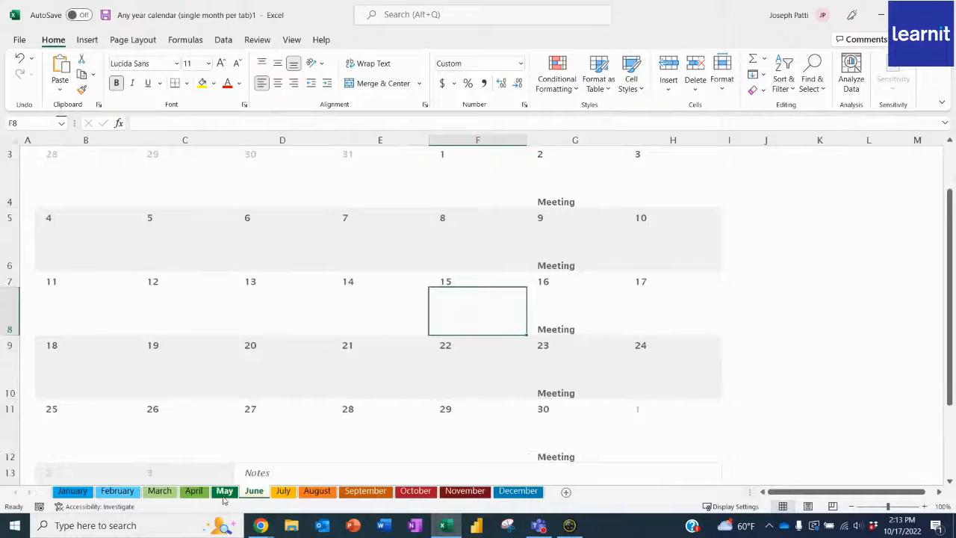
click(224, 493)
scroll(464, 362, down, 2)
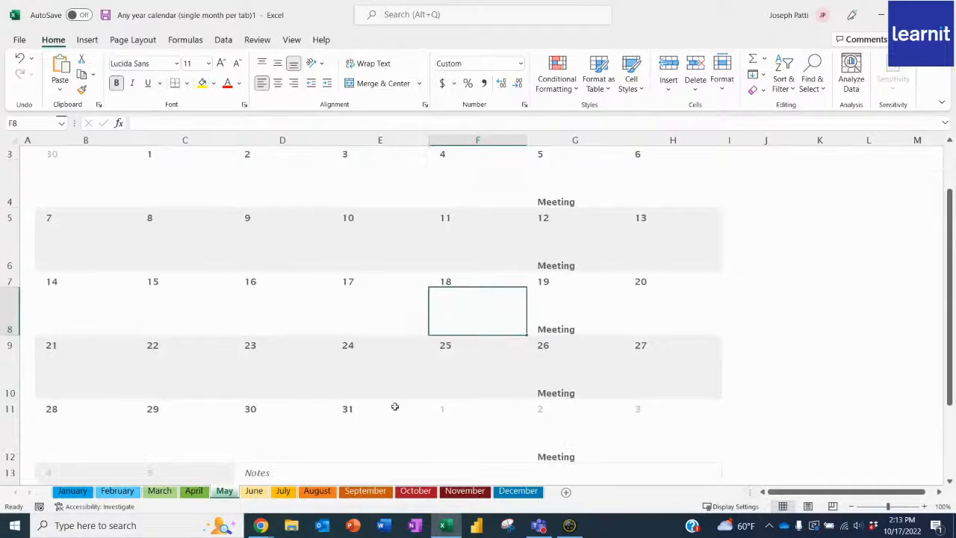
click(188, 495)
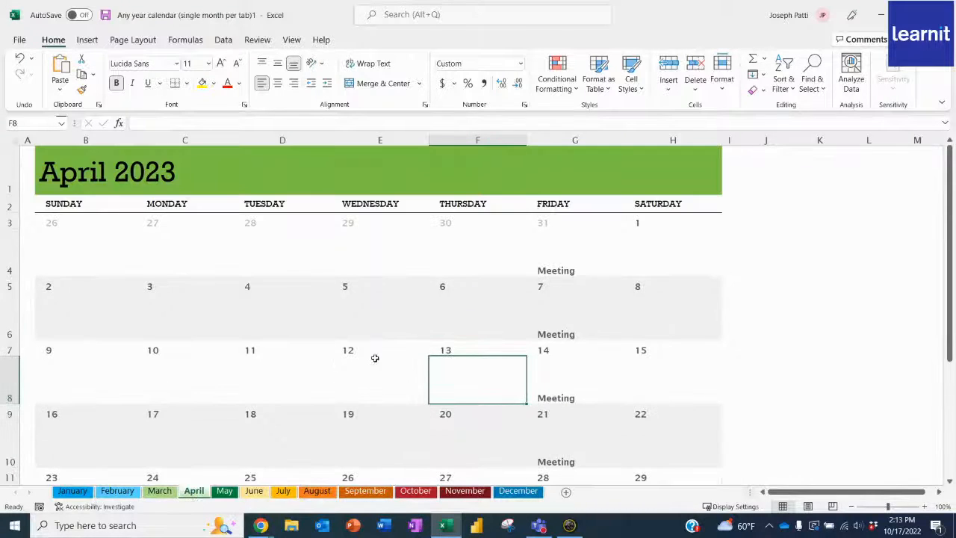
scroll(374, 356, down, 3)
scroll(374, 356, up, 1)
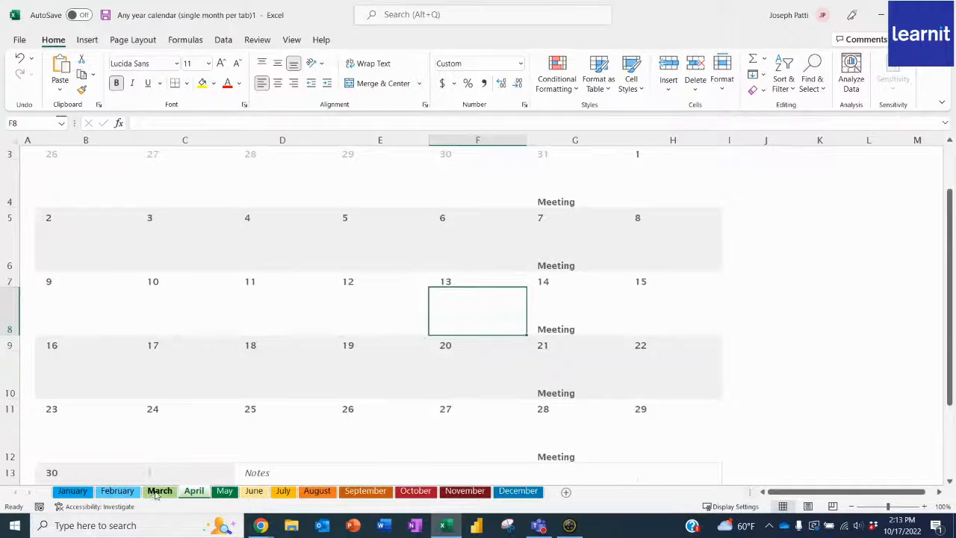
click(159, 492)
scroll(472, 314, down, 2)
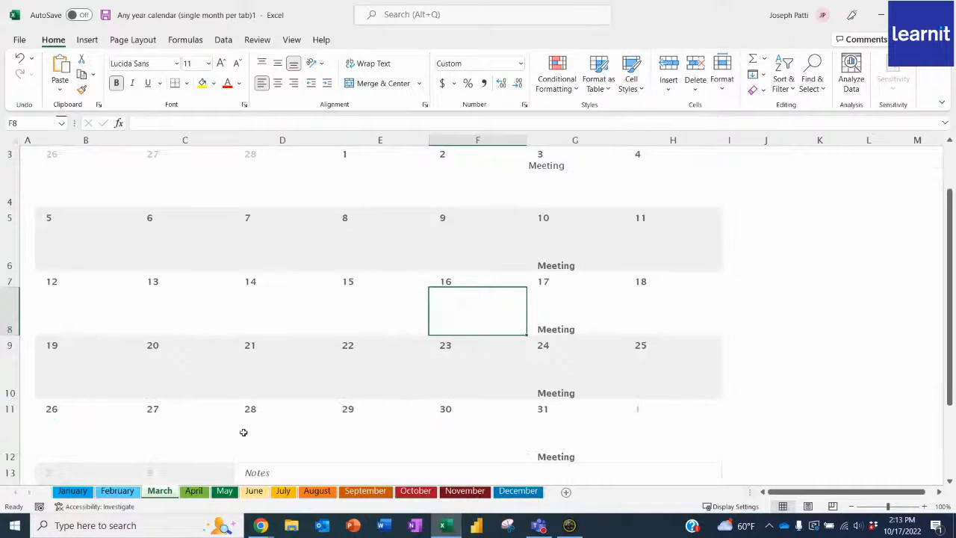
click(124, 491)
scroll(401, 316, down, 3)
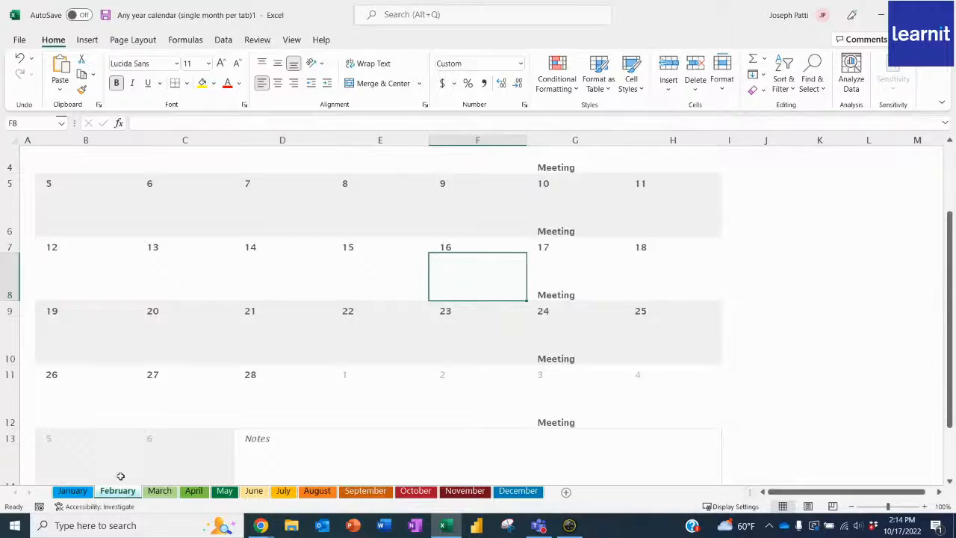
click(89, 492)
scroll(347, 321, down, 2)
scroll(361, 299, up, 2)
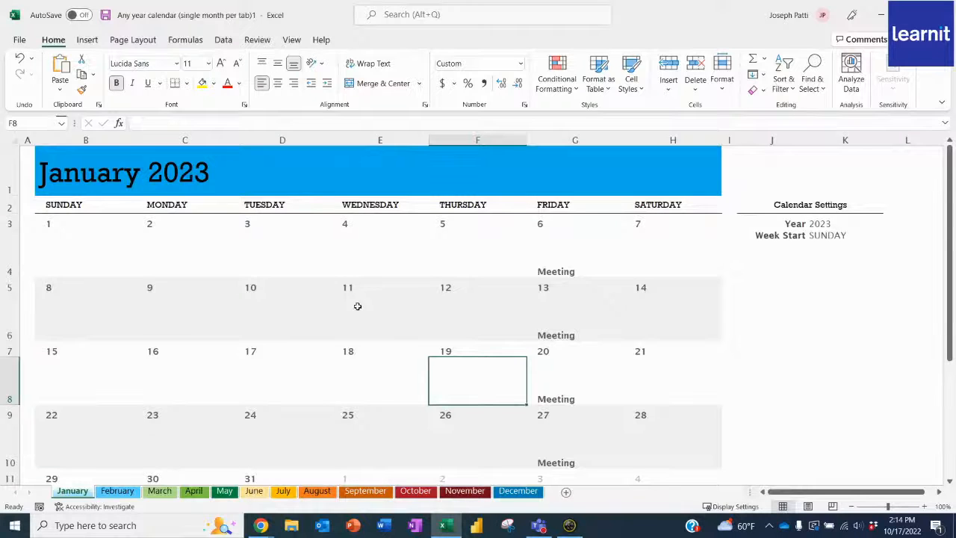
- Enter "Going on vacation 1/8-1/12, don't forget to call the house sitter." in the January sheet's Notes area (E13)
scroll(364, 303, down, 2)
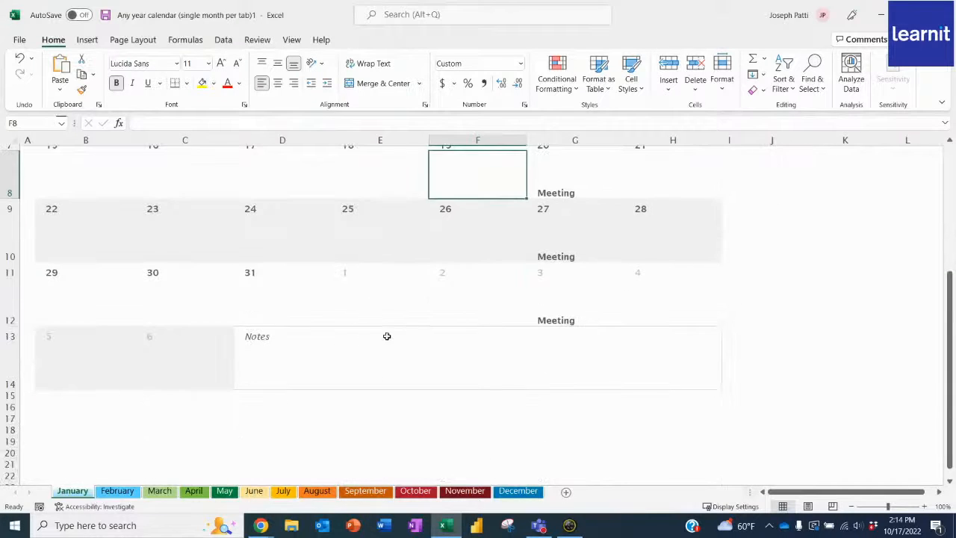
click(387, 336)
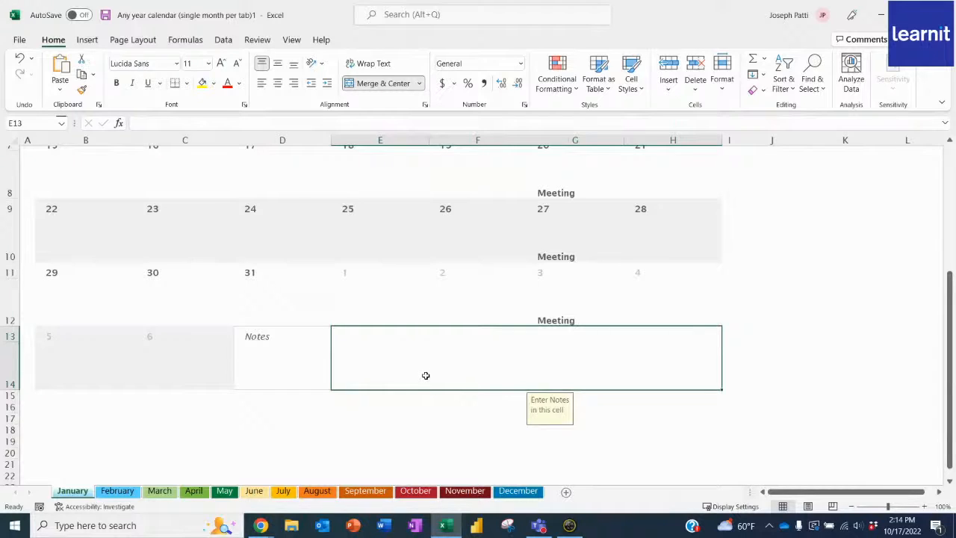
text(Going on)
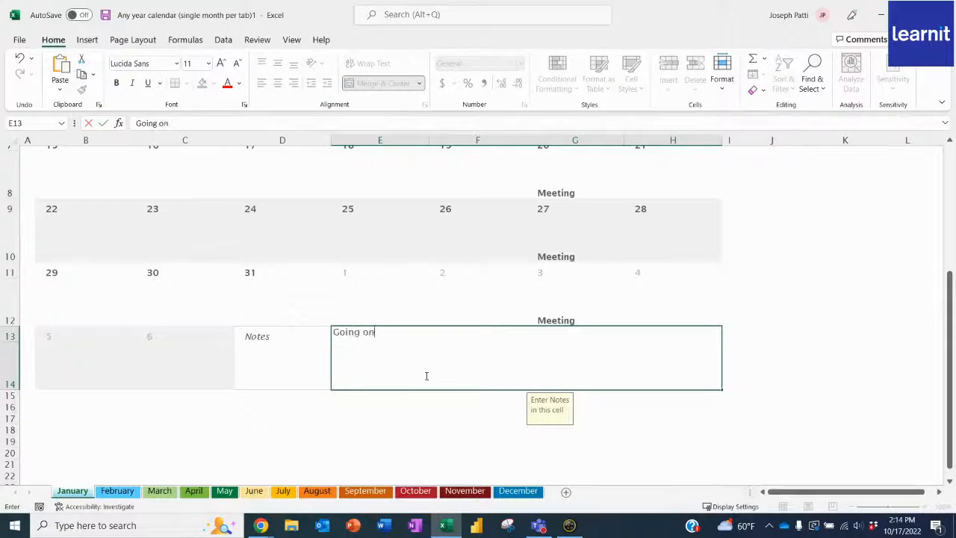
text( vaction)
key(BackSpace)
key(BackSpace)
key(BackSpace)
key(BackSpace)
key(BackSpace)
text(ation 1/8-1/12)
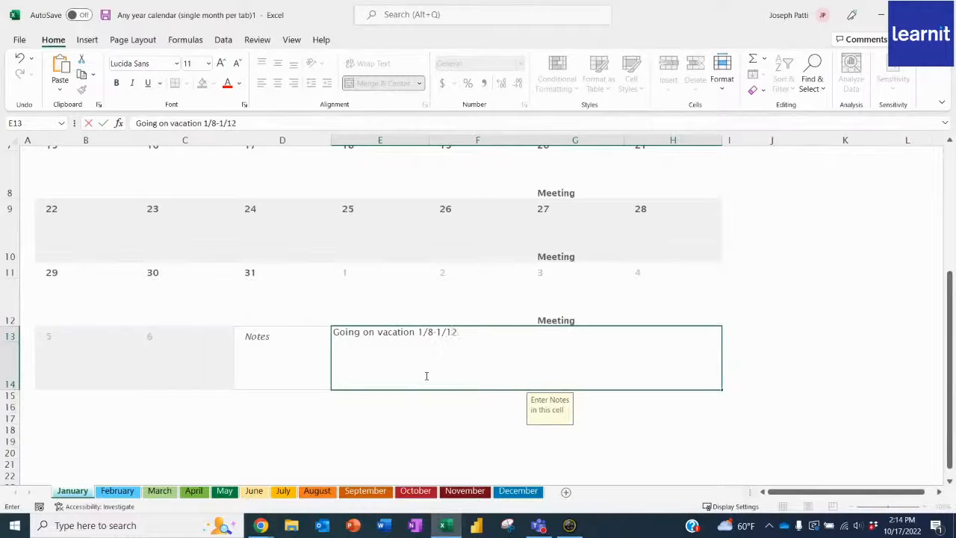
text(, don't forget to call the)
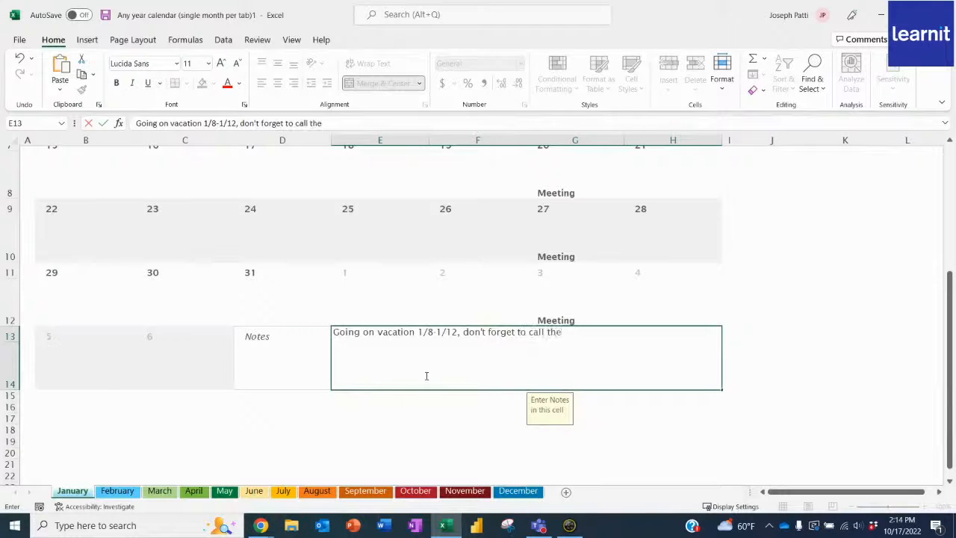
text( house sitter.)
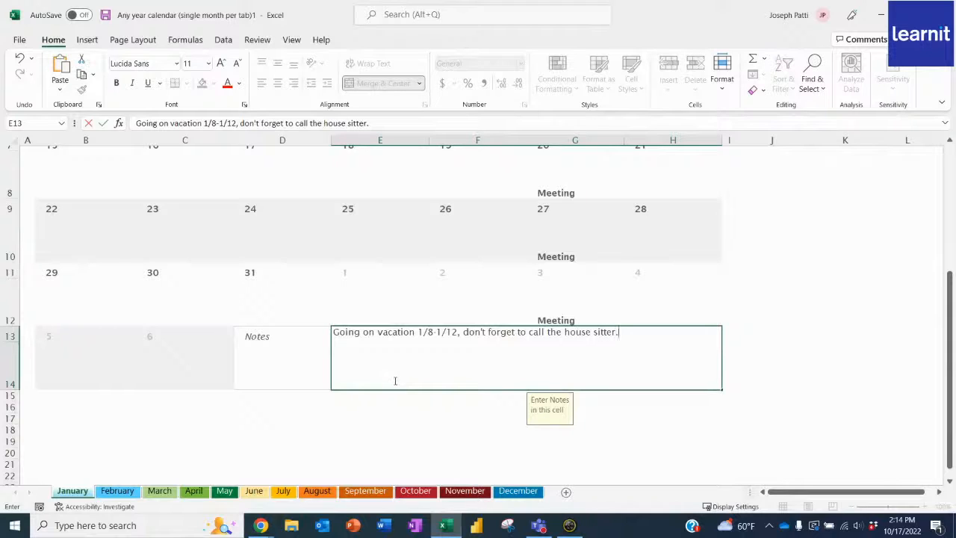
- Open the print settings for the calendar and set the print range to the entire workbook
scroll(396, 381, up, 3)
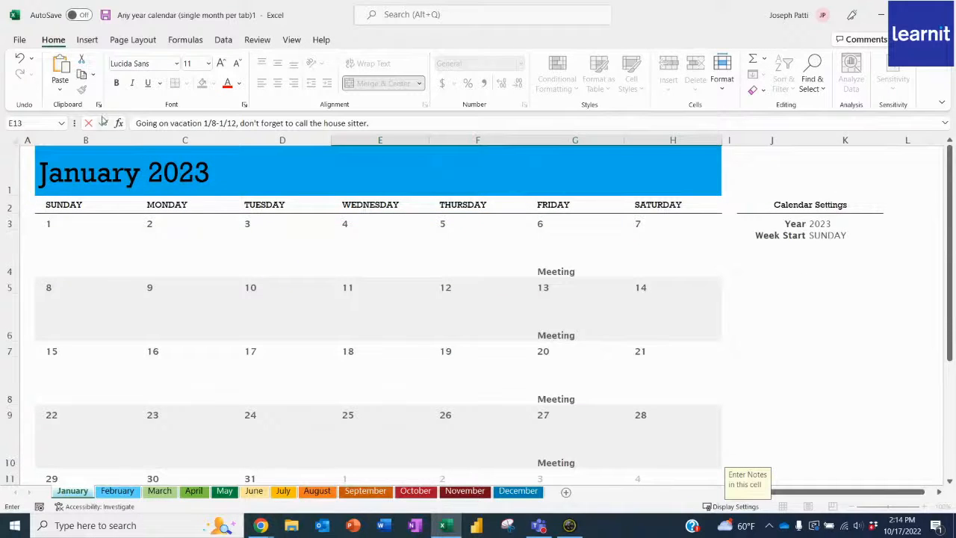
click(23, 43)
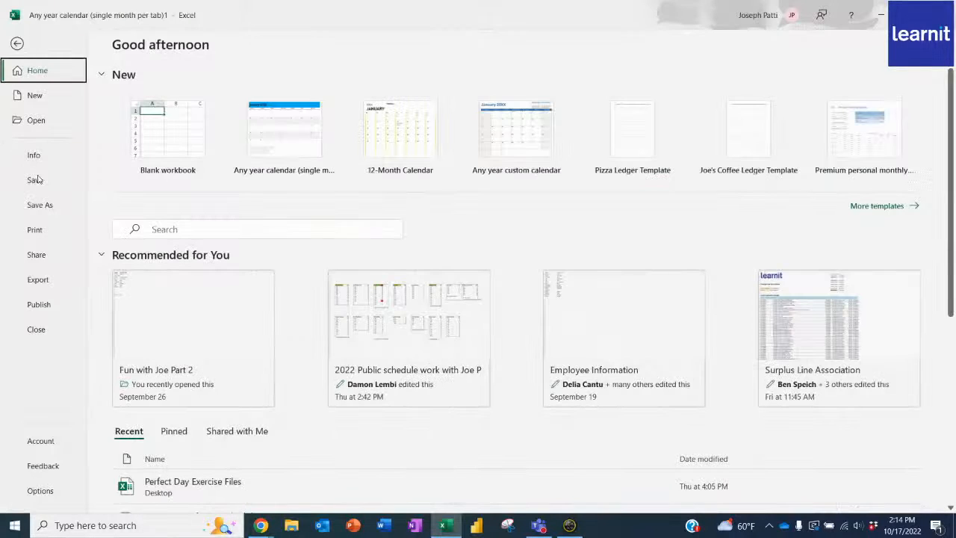
click(43, 231)
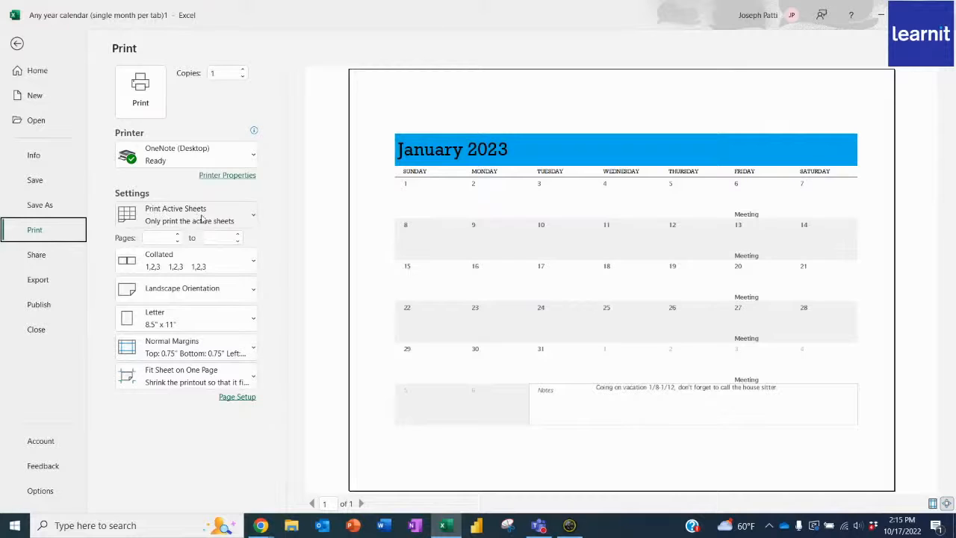
click(251, 220)
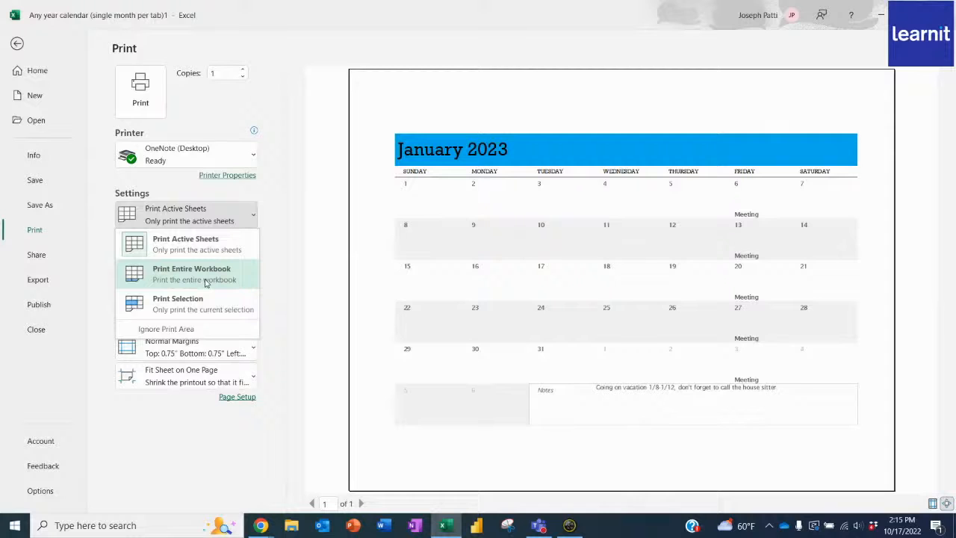
click(230, 273)
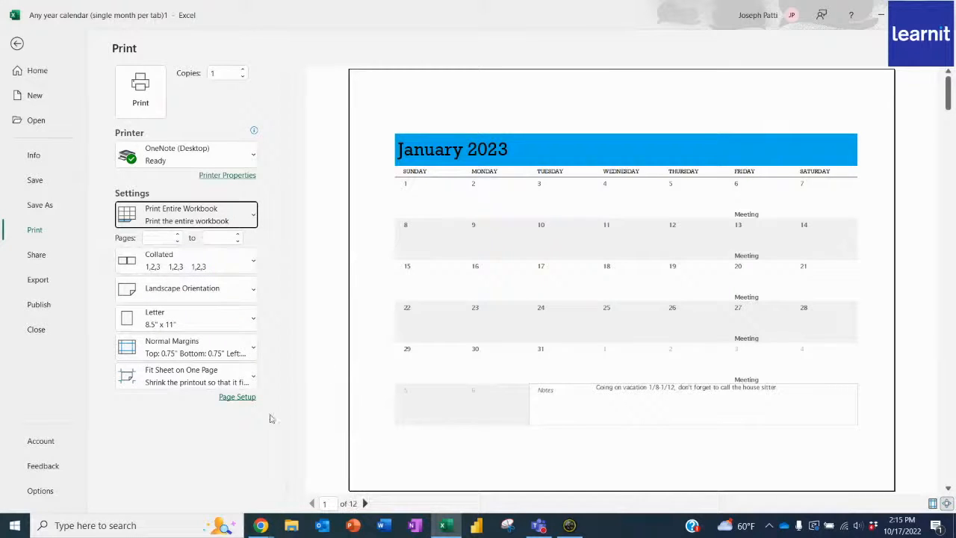
- Check the print preview pages from February through May, and return to the January sheet
click(365, 504)
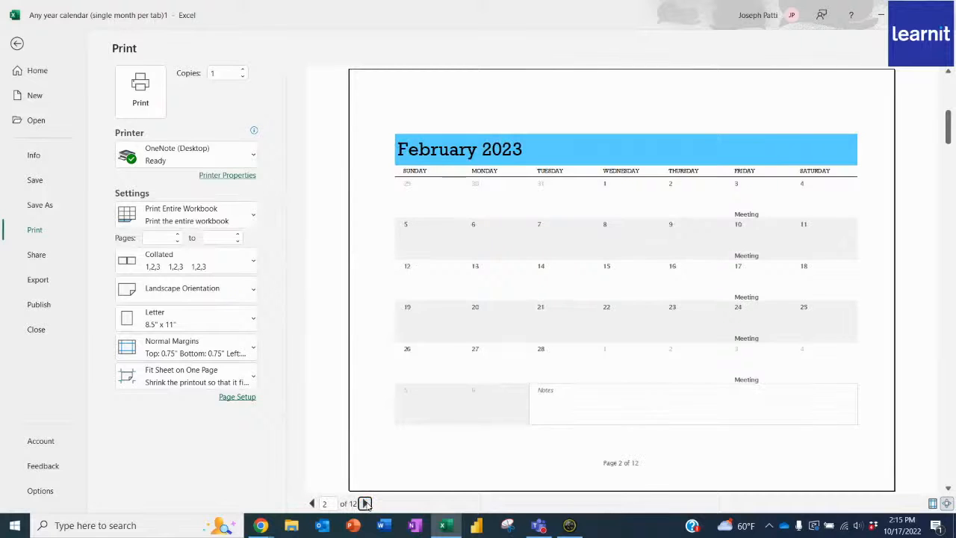
click(365, 504)
click(365, 504)
click(365, 504)
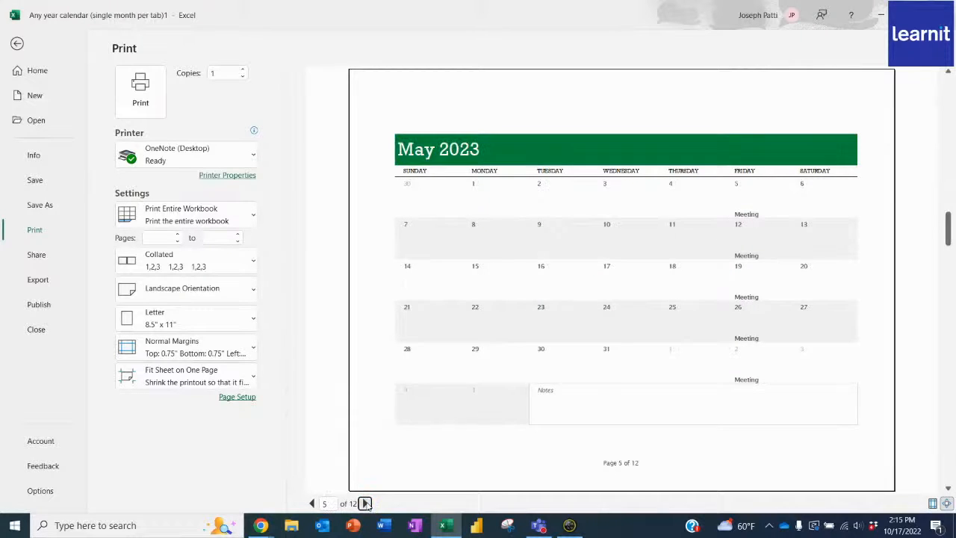
click(17, 45)
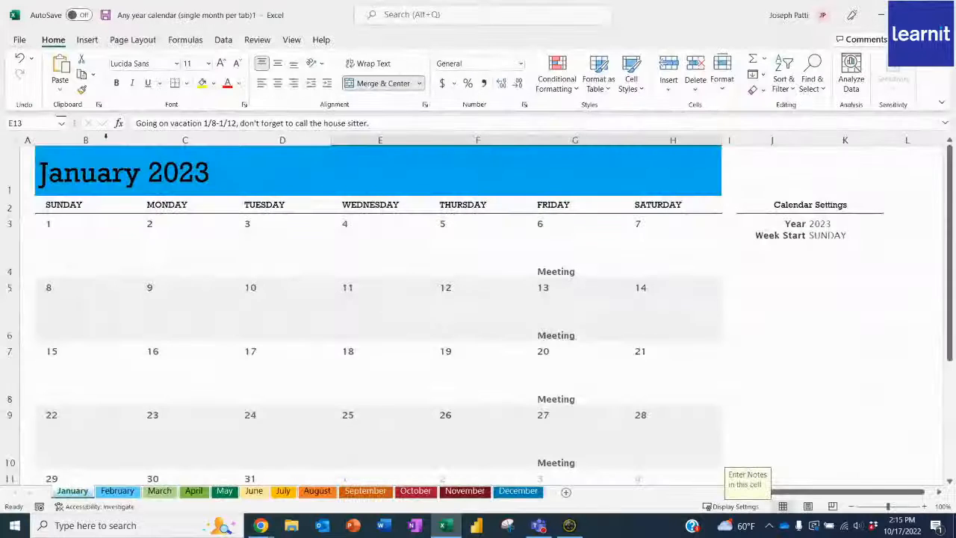
- Fill the January 2023 title banner (B1:H1) with black and set its text colour to white
scroll(263, 364, down, 1)
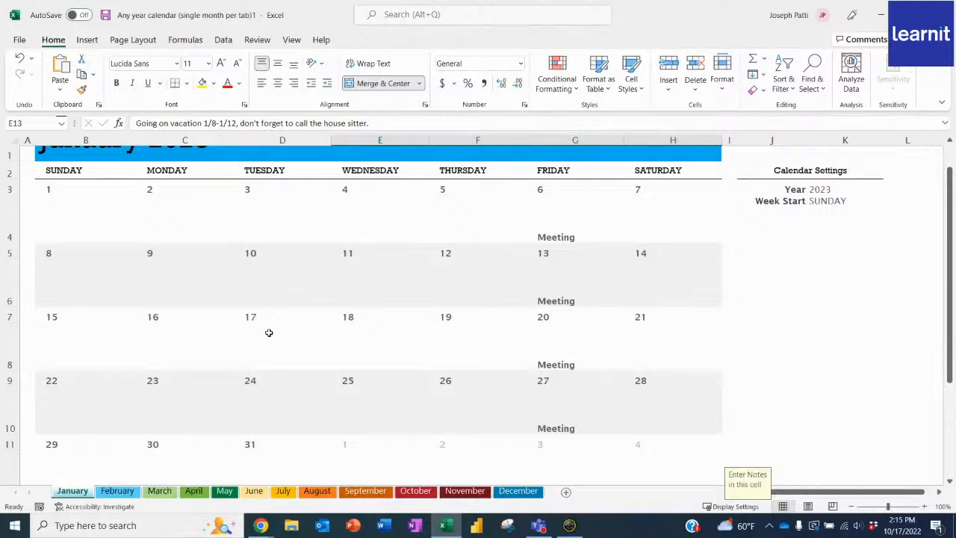
scroll(267, 300, up, 1)
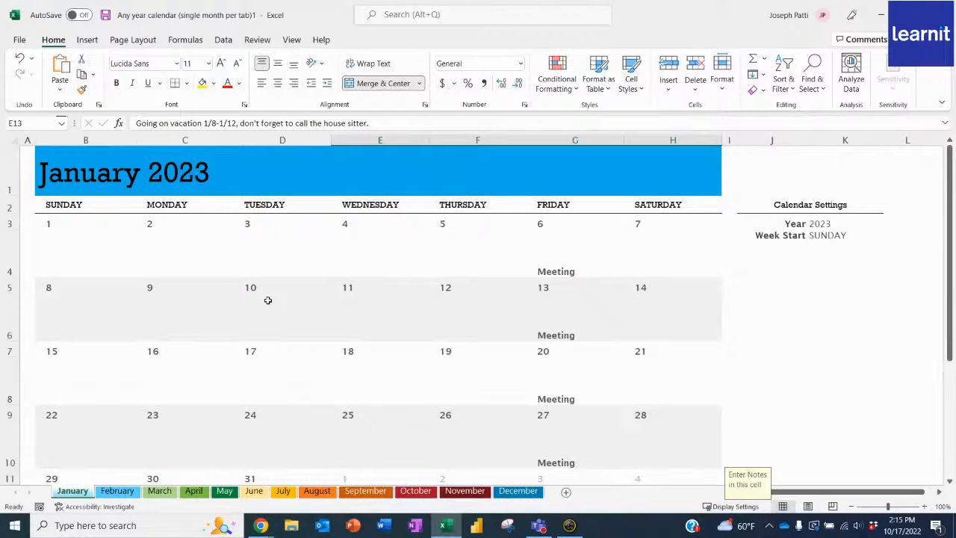
click(296, 238)
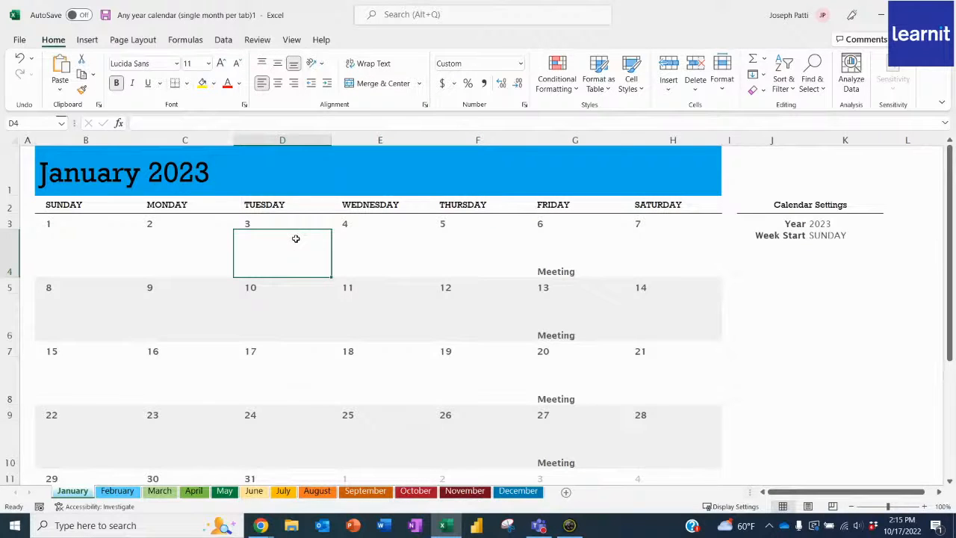
drag(79, 169, 640, 163)
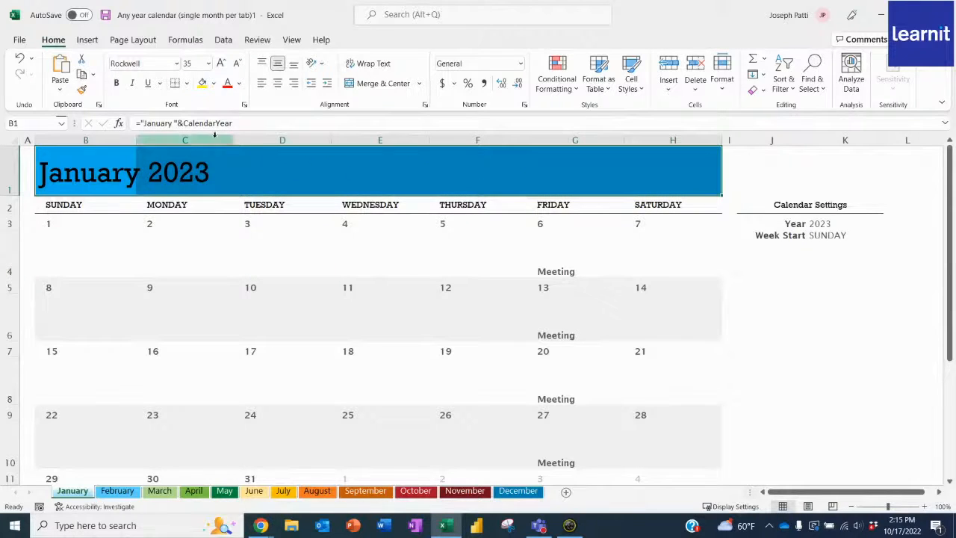
click(214, 84)
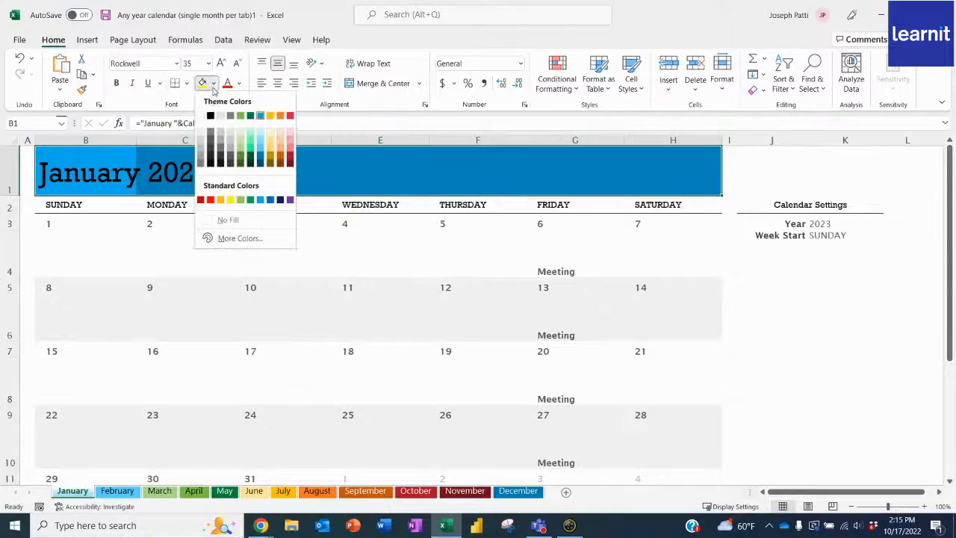
click(211, 116)
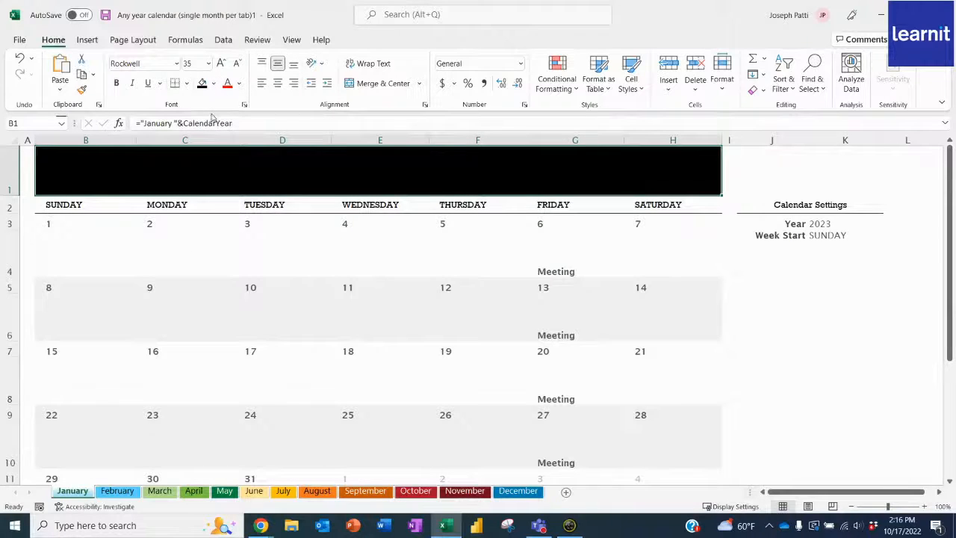
click(239, 84)
click(226, 136)
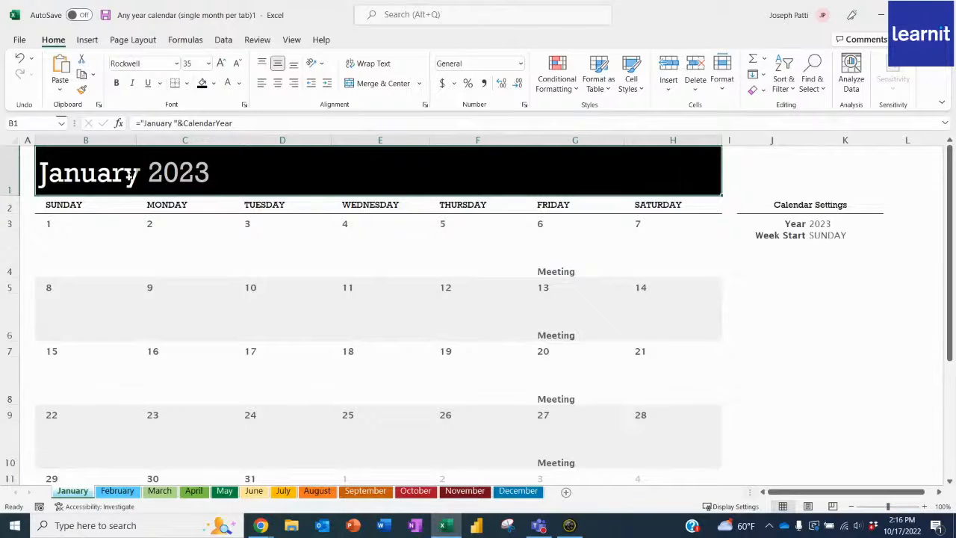
- Search online pictures for "new years" and insert the square black-and-gold "happy new year" picture on the January sheet at D4
click(283, 242)
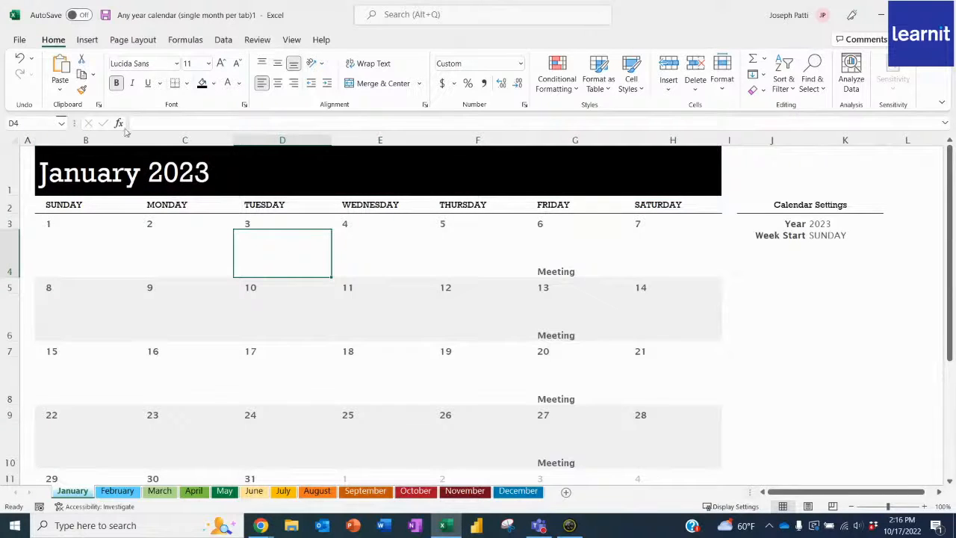
click(88, 40)
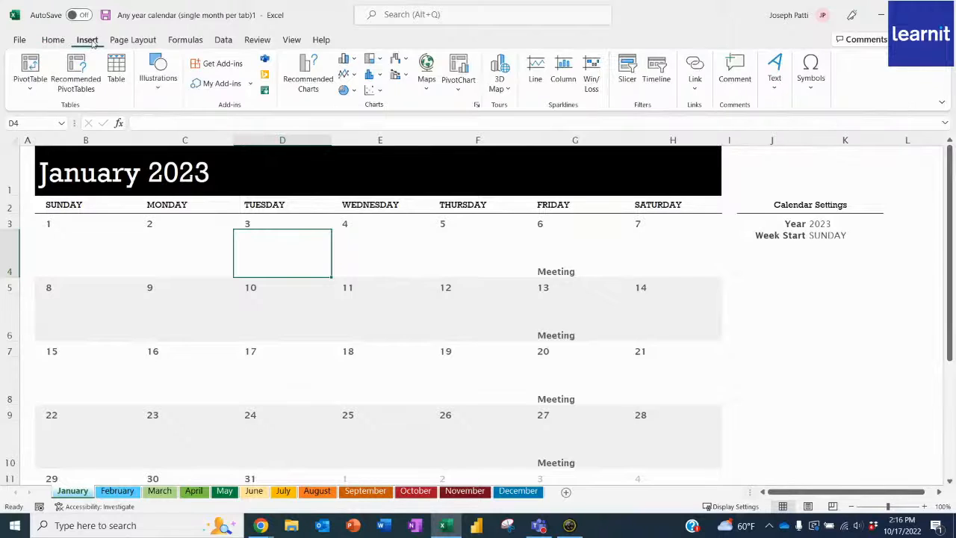
click(160, 88)
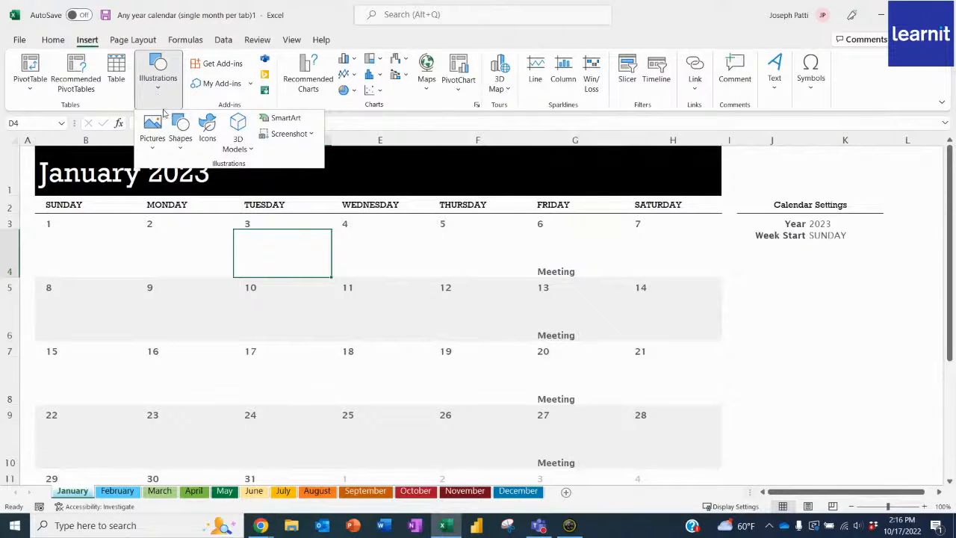
click(157, 148)
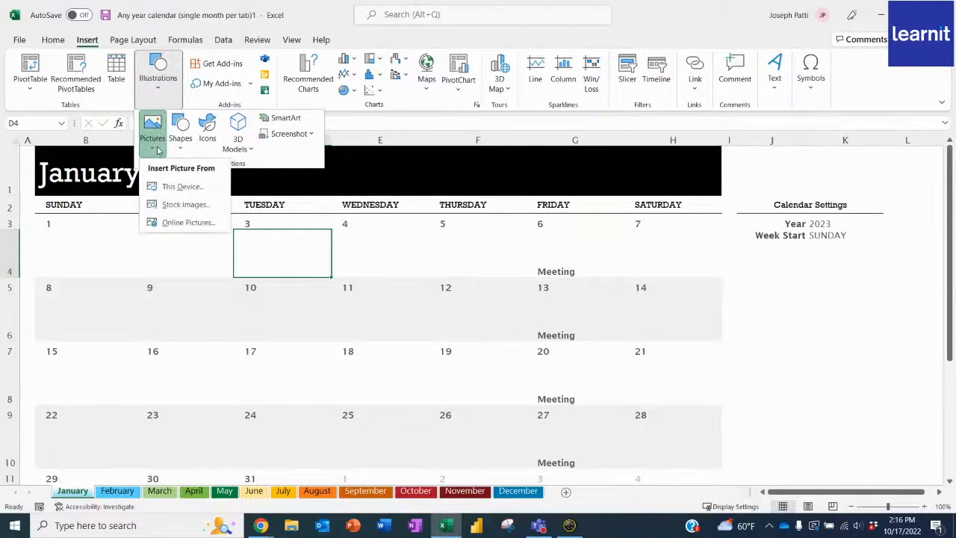
click(184, 222)
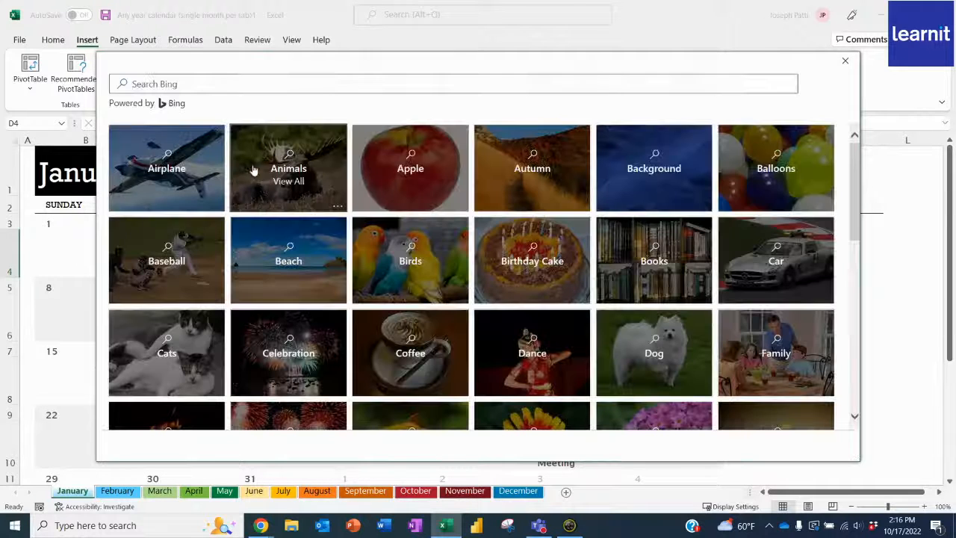
click(241, 88)
text(new years)
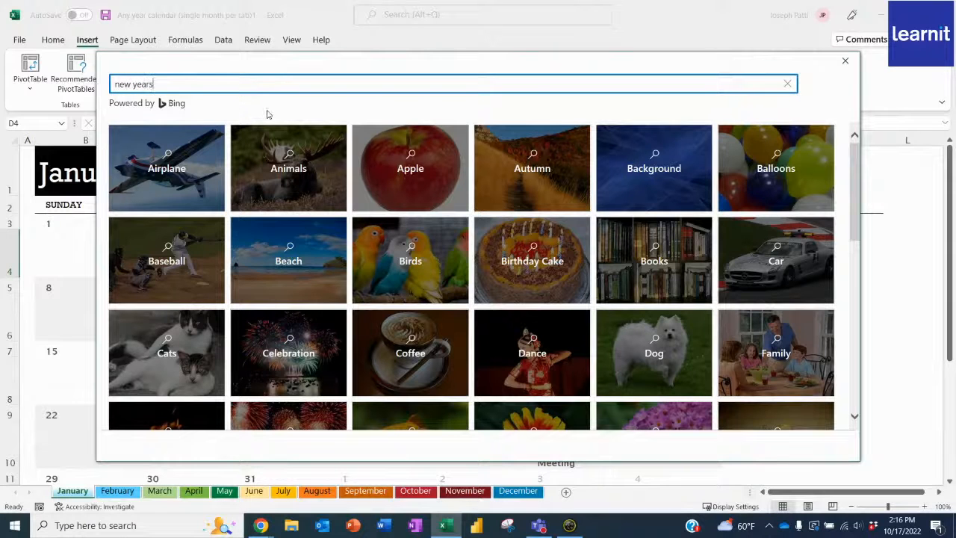
key(Return)
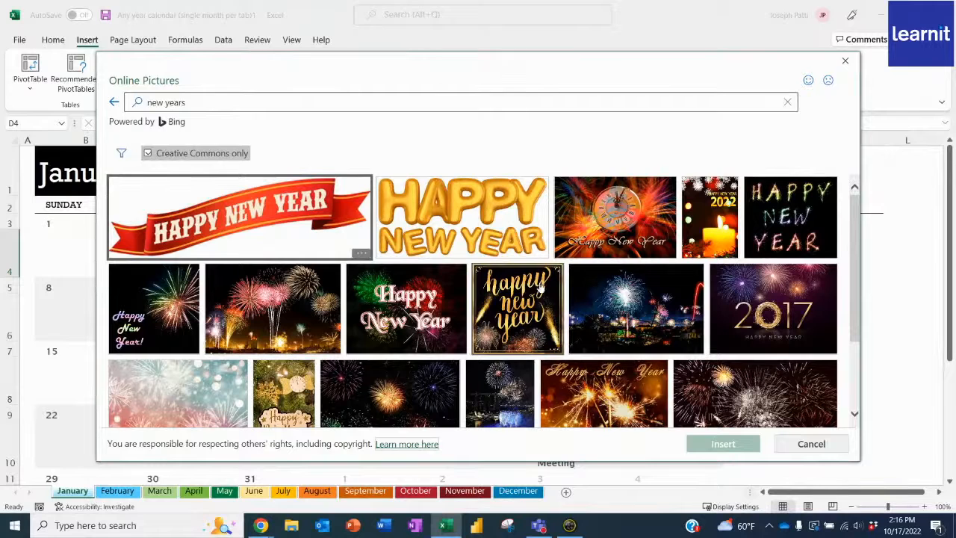
click(528, 304)
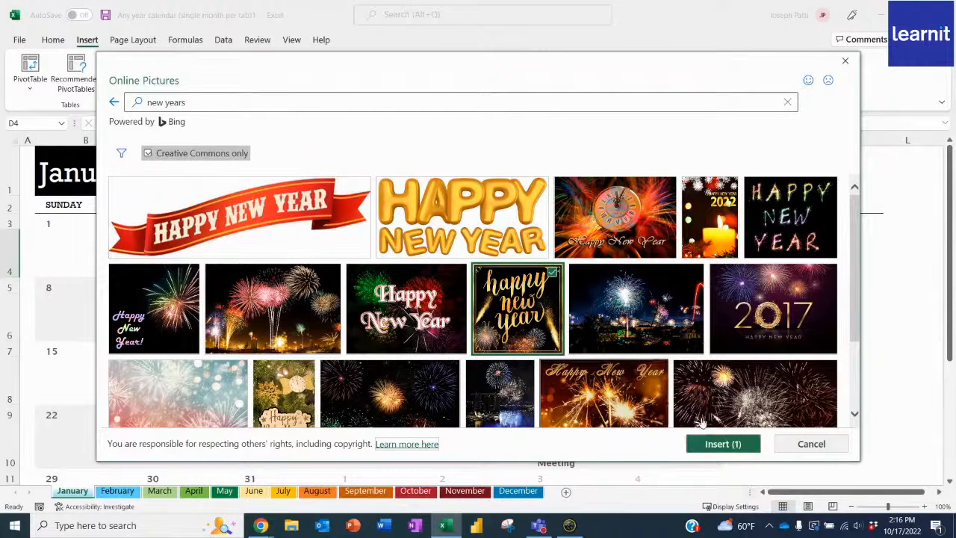
click(732, 443)
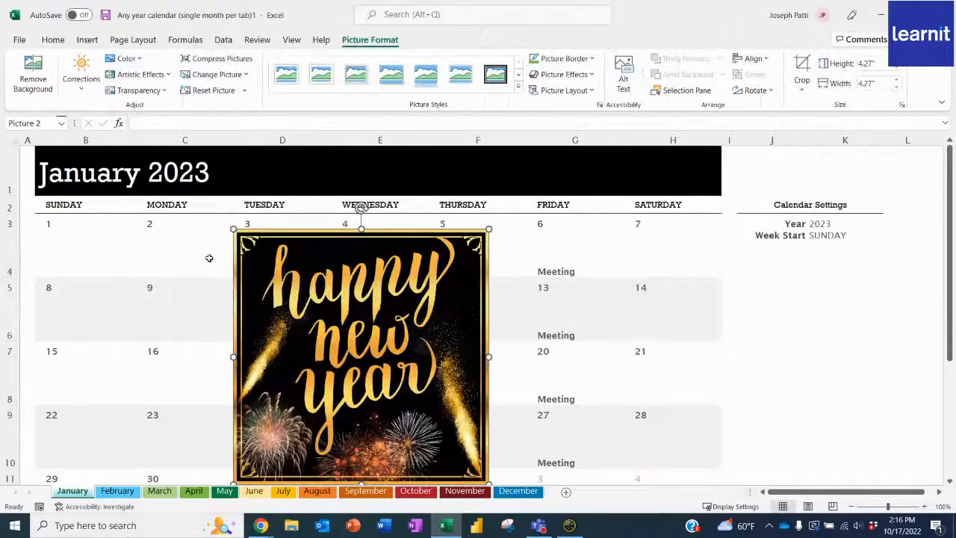
- Shrink the "happy new year" picture to about 0.8" by 0.8" and place it at the right end of the January title banner
drag(233, 230, 389, 387)
drag(448, 453, 685, 217)
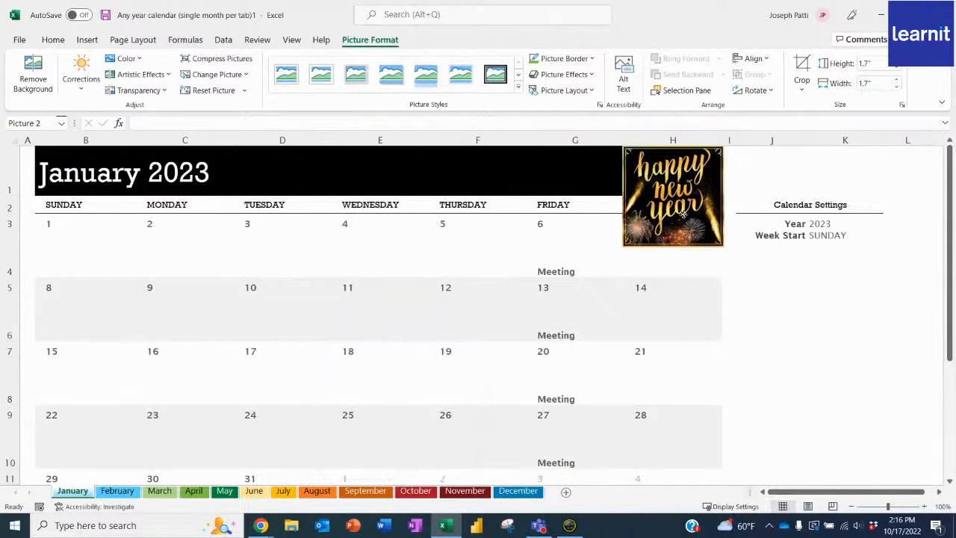
drag(723, 247, 704, 181)
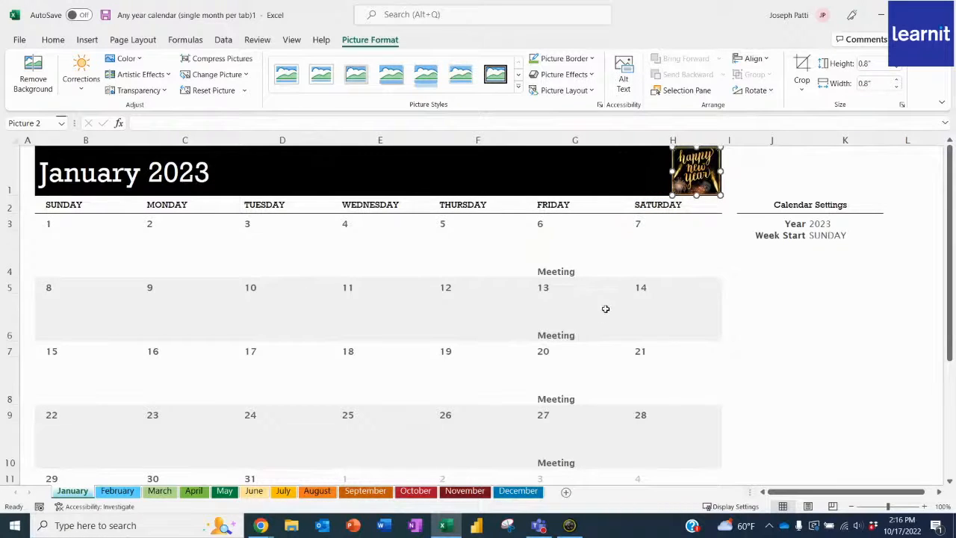
click(473, 327)
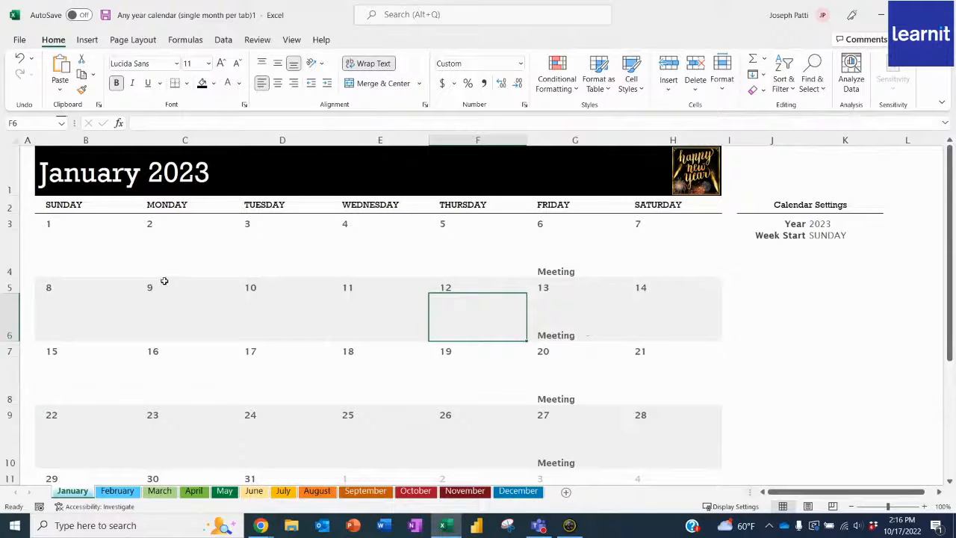
drag(65, 301, 662, 288)
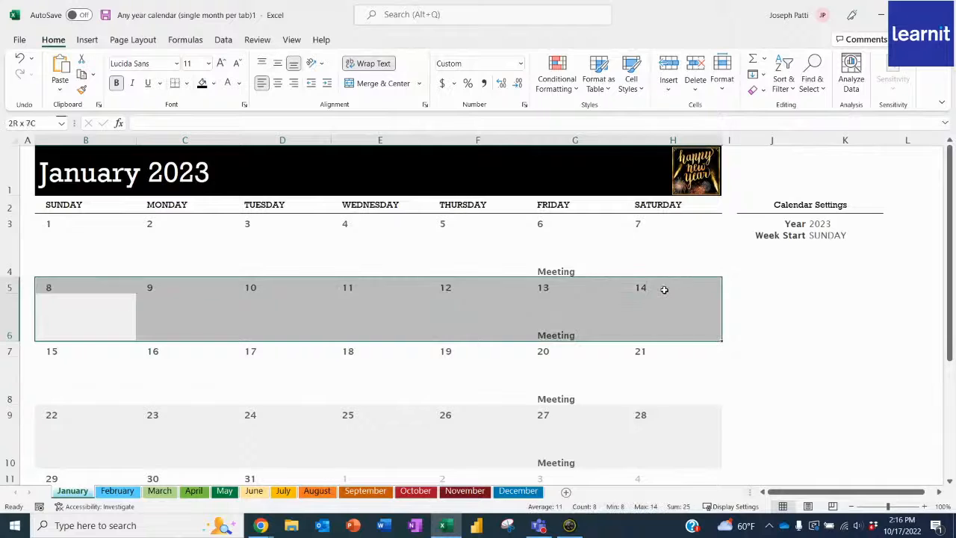
click(213, 83)
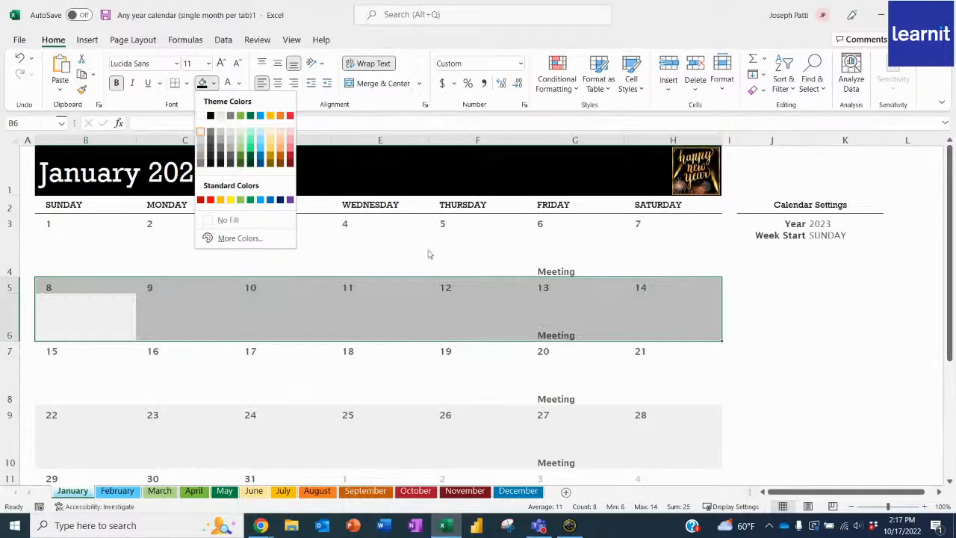
key(Escape)
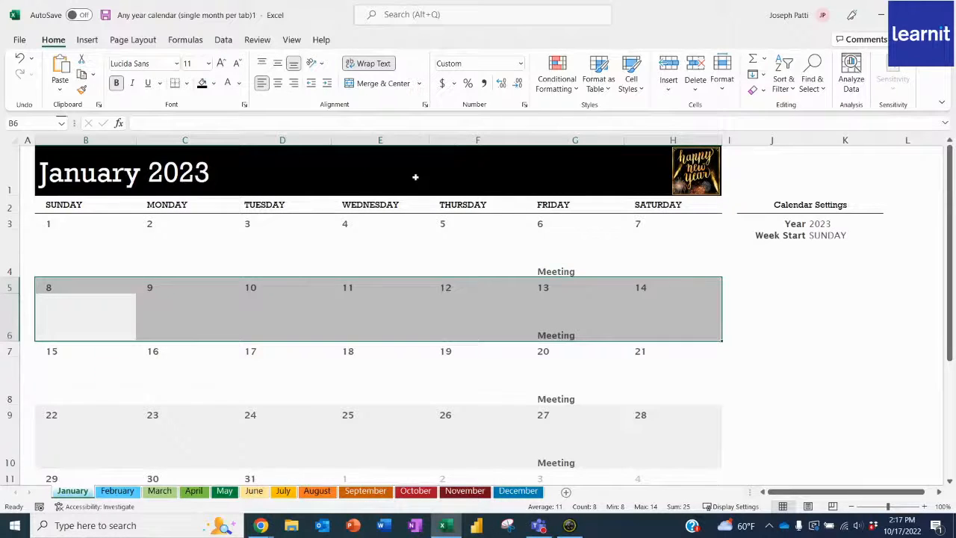
click(117, 491)
scroll(100, 222, up, 1)
drag(82, 262, 665, 249)
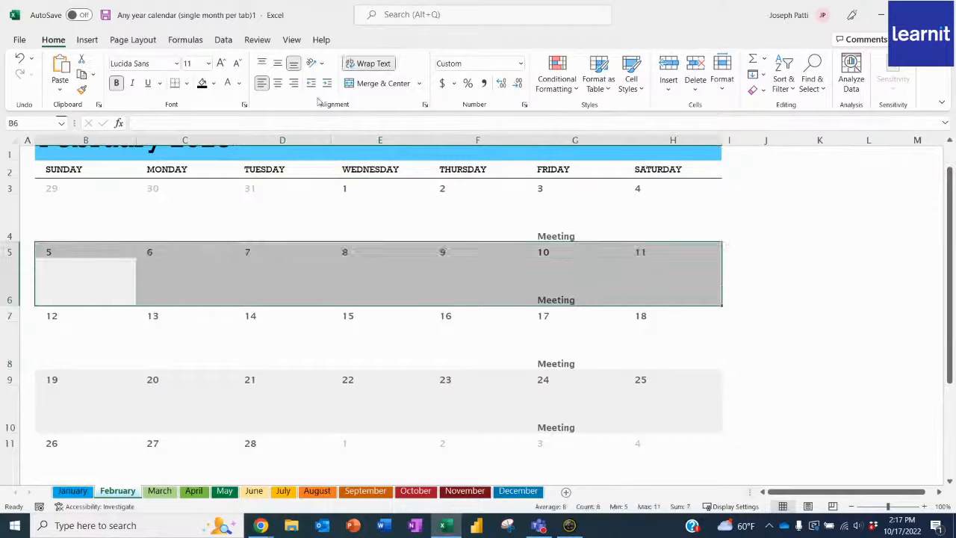
click(214, 83)
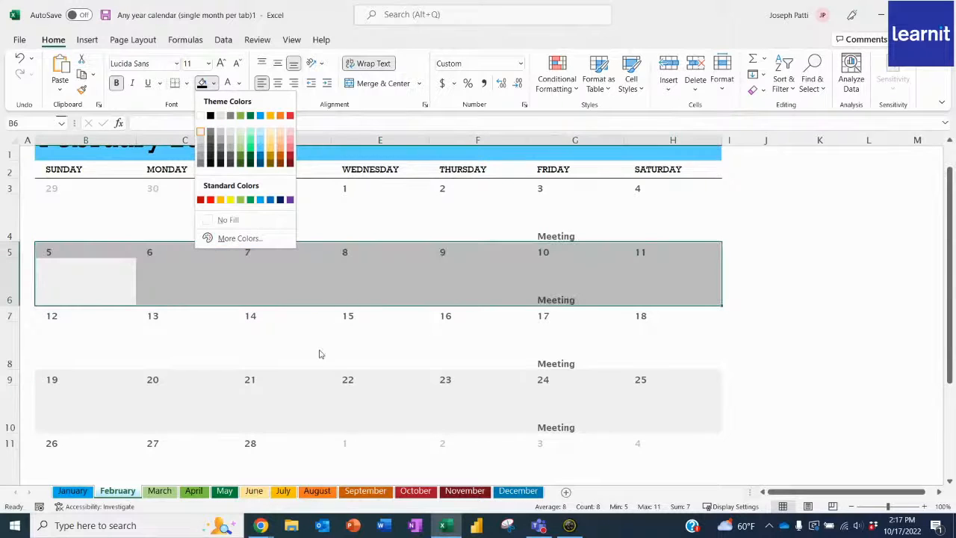
click(320, 351)
click(72, 491)
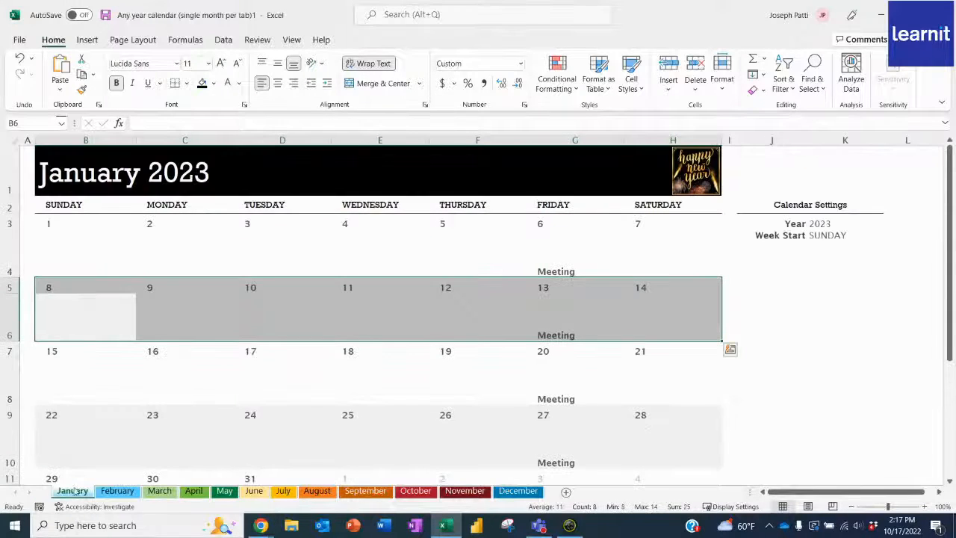
click(321, 236)
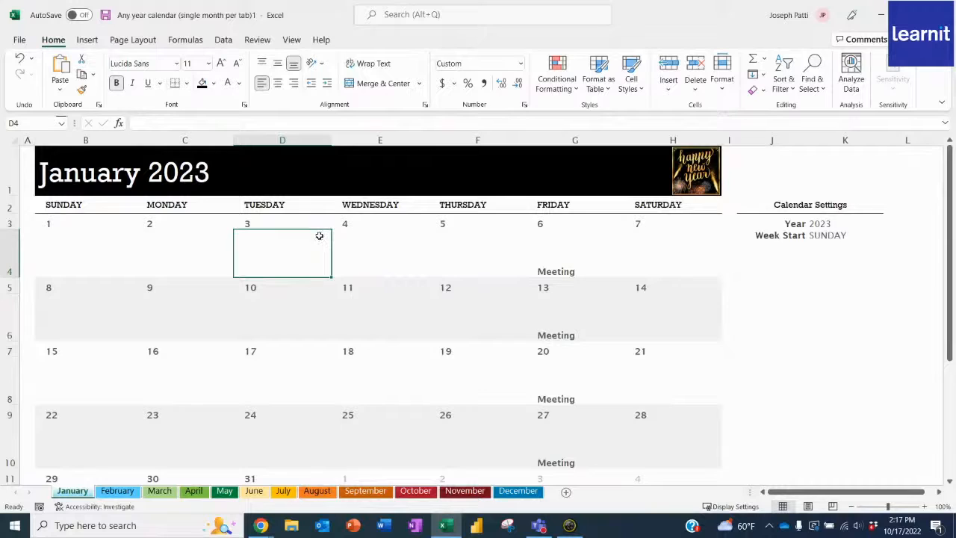
click(186, 313)
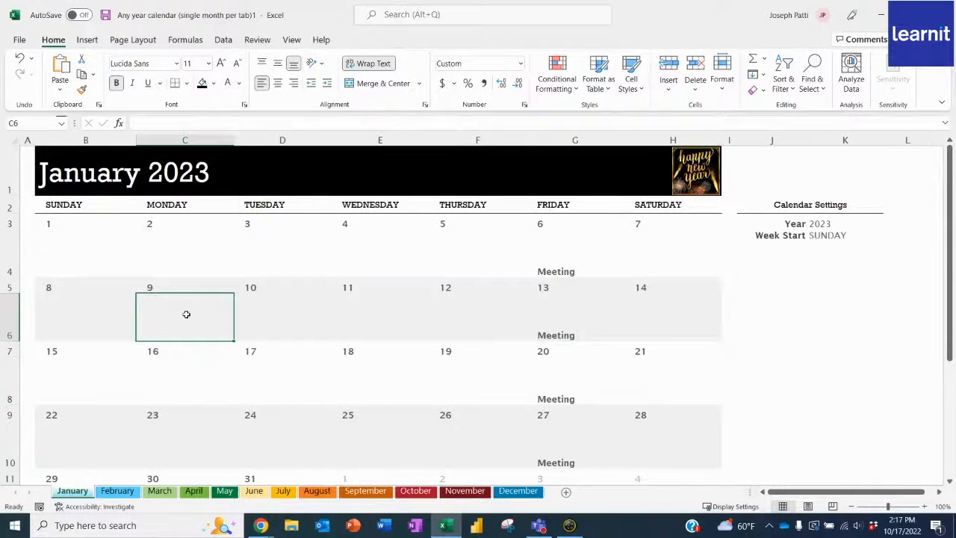
- Enter "Excel Today" in the cell for Monday, January 9 (C6)
text(Yo)
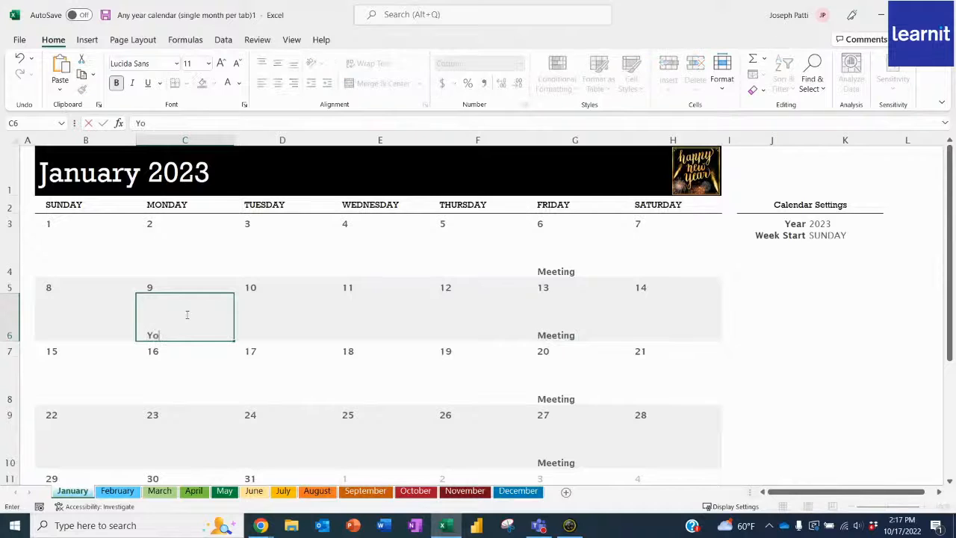
key(BackSpace)
text(Excel Today)
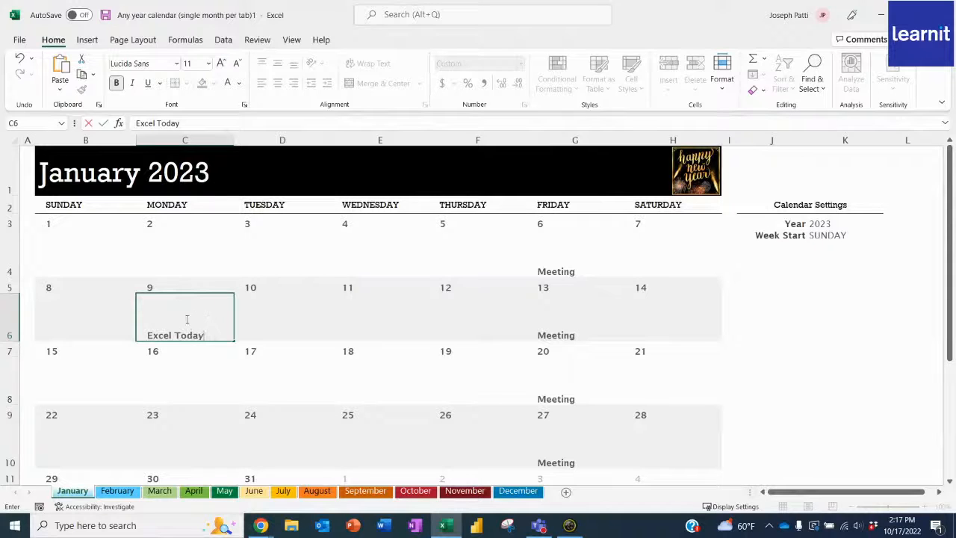
click(192, 390)
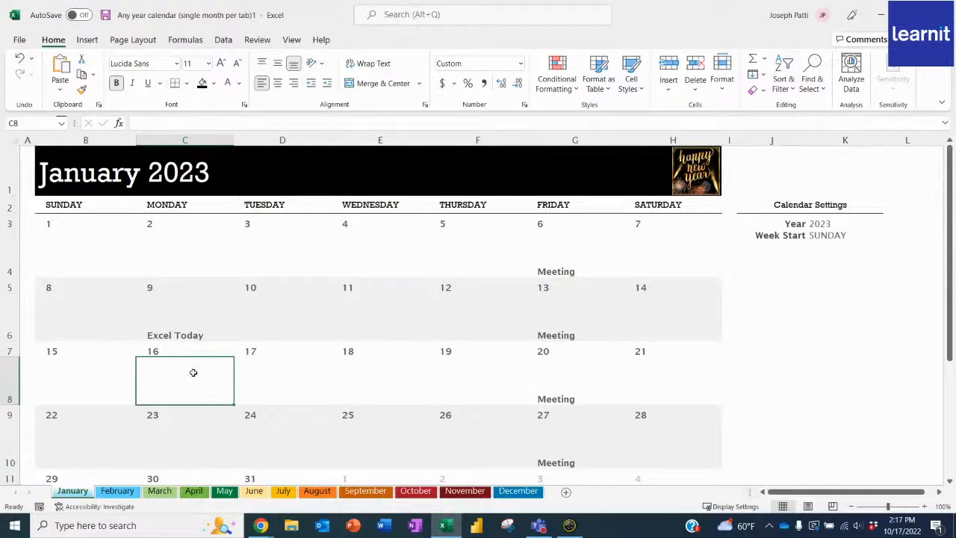
click(196, 334)
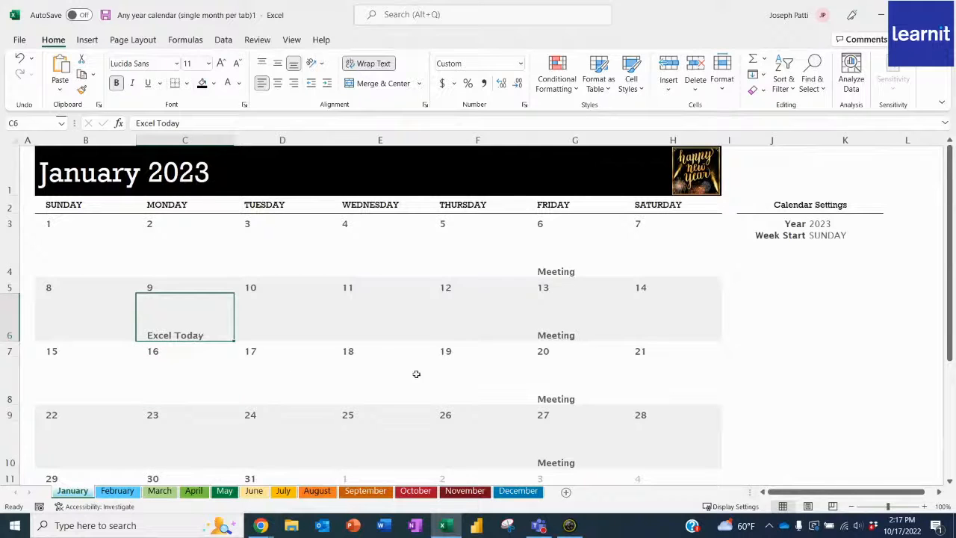
click(580, 317)
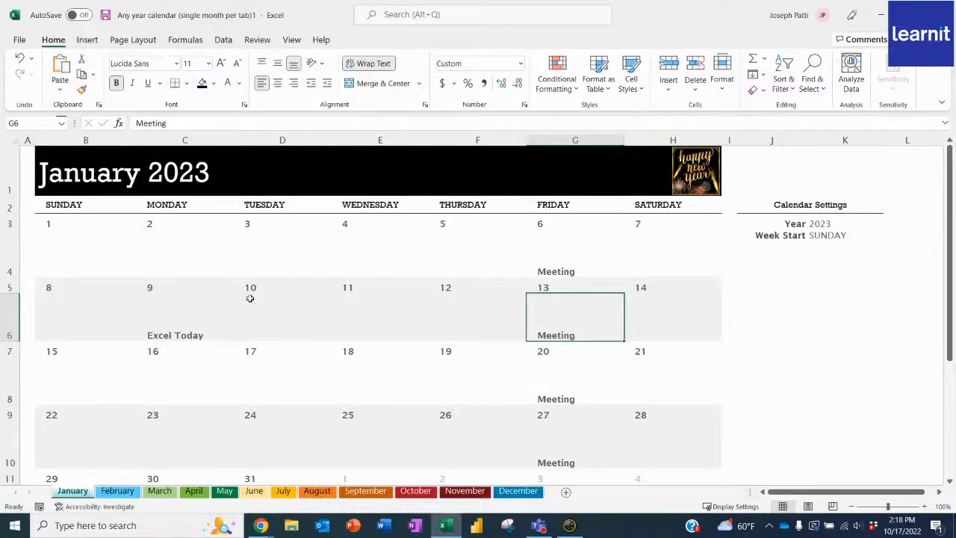
text(ctrl + a)
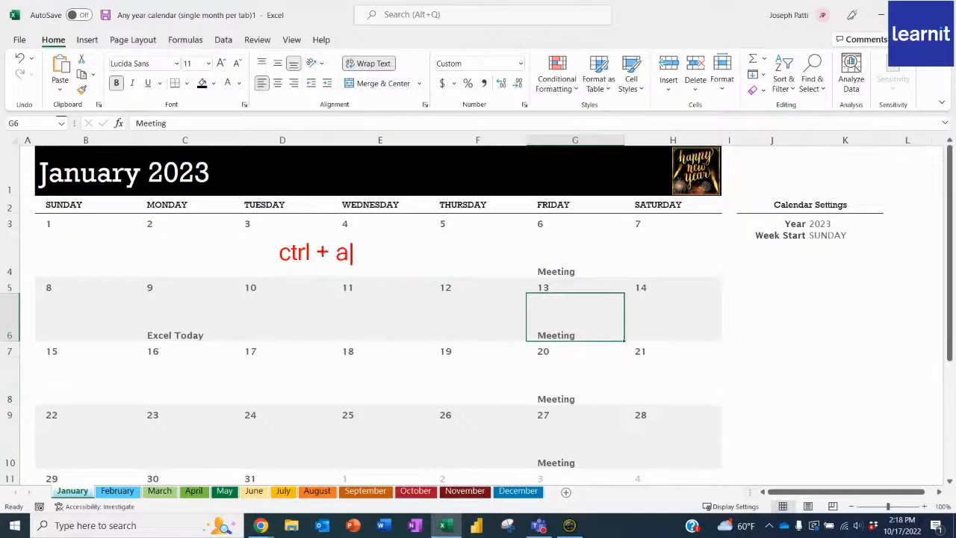
text( = selec)
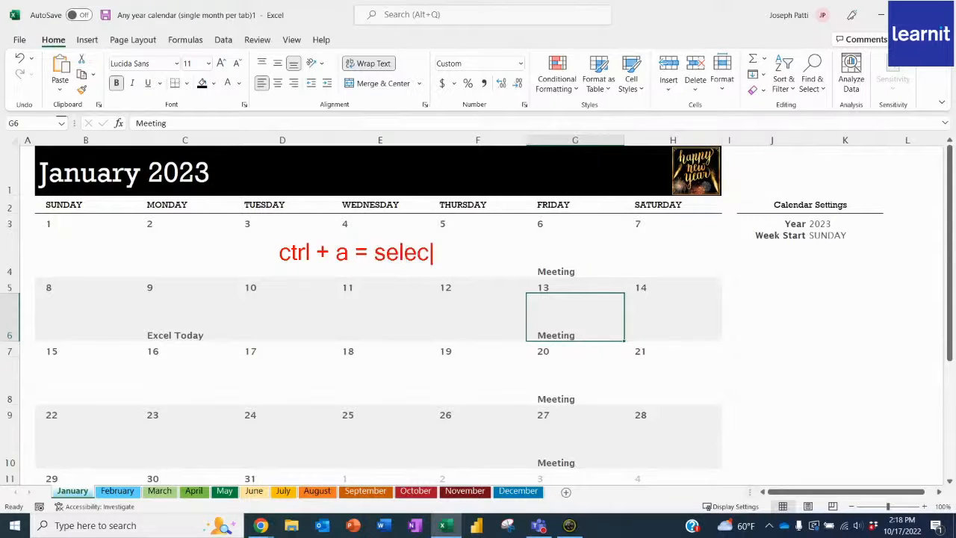
text(t all)
key(Escape)
- Select the whole January calendar range and start a Text That Contains conditional formatting rule for the text "meeting"
key(ctrl+a)
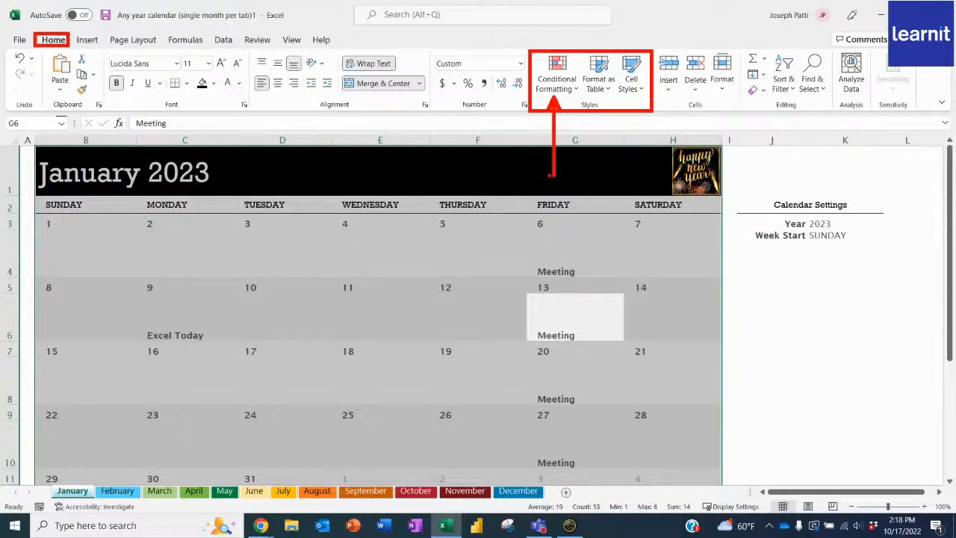
click(560, 89)
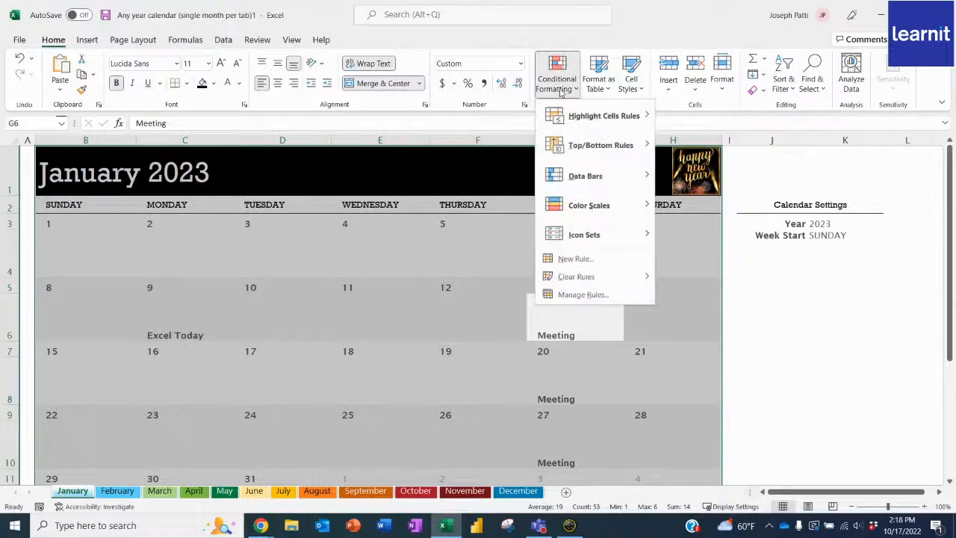
mouse_move(598, 121)
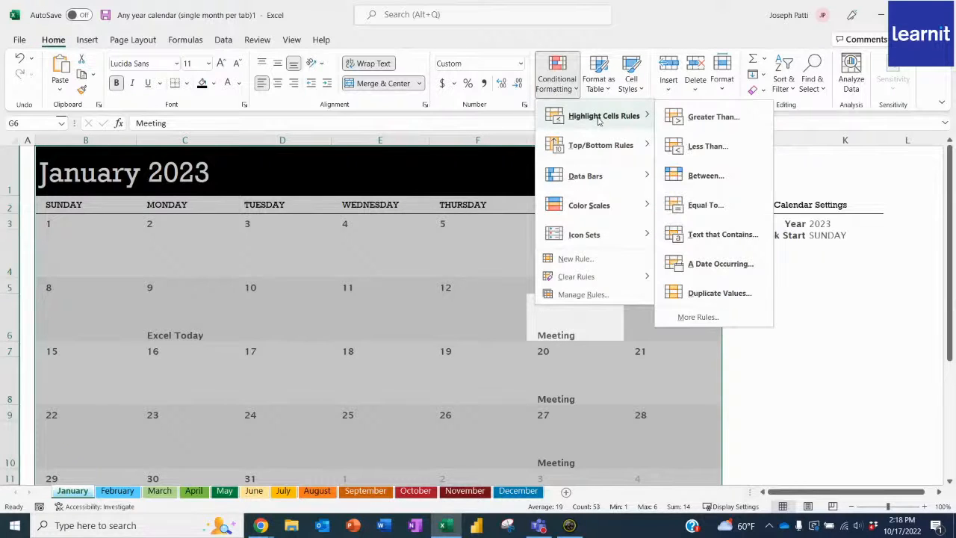
click(722, 234)
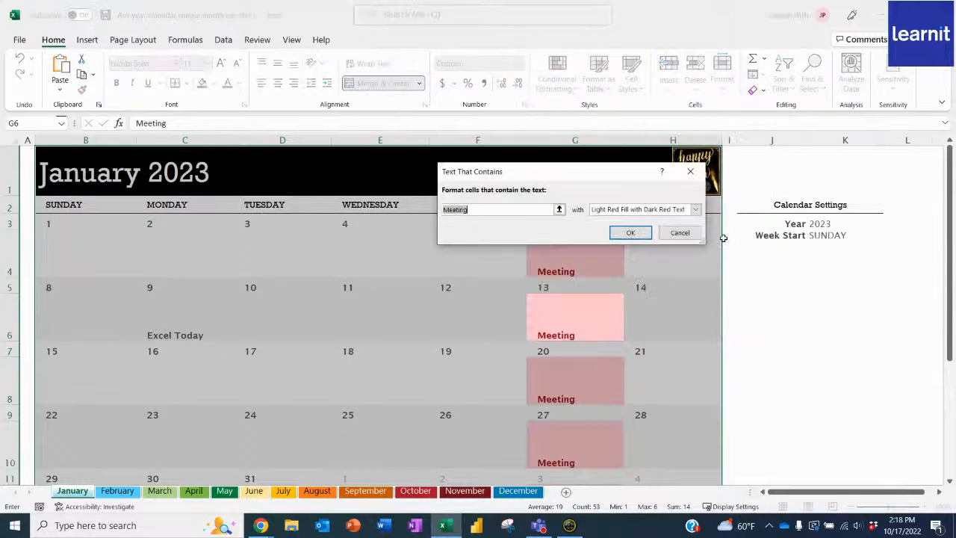
text(metti)
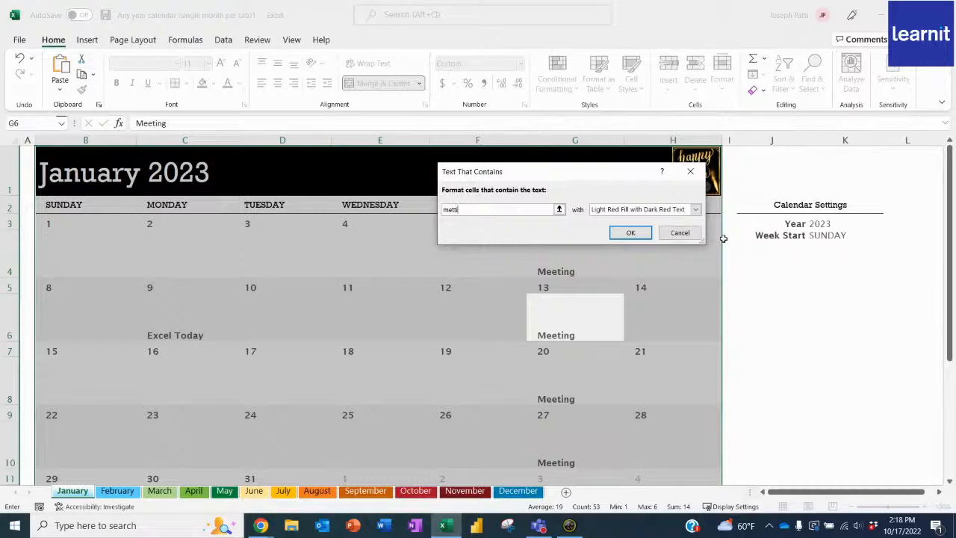
key(BackSpace)
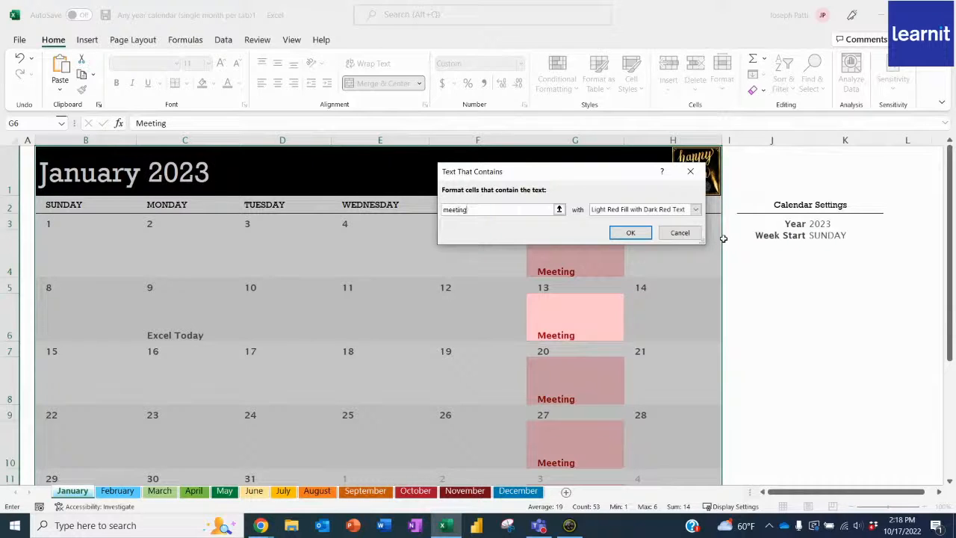
text(eting)
- Give the "meeting" rule a custom format with a solid bright red fill
click(695, 209)
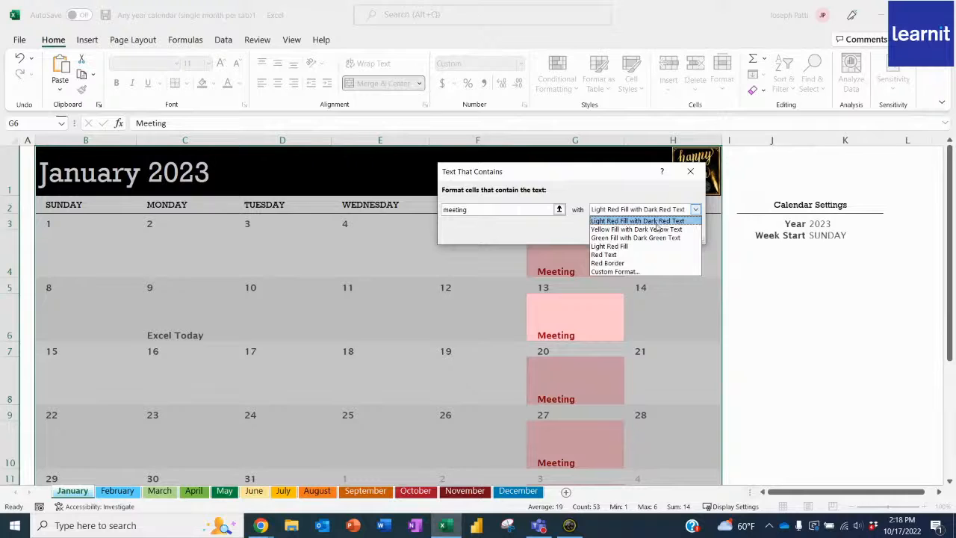
click(620, 272)
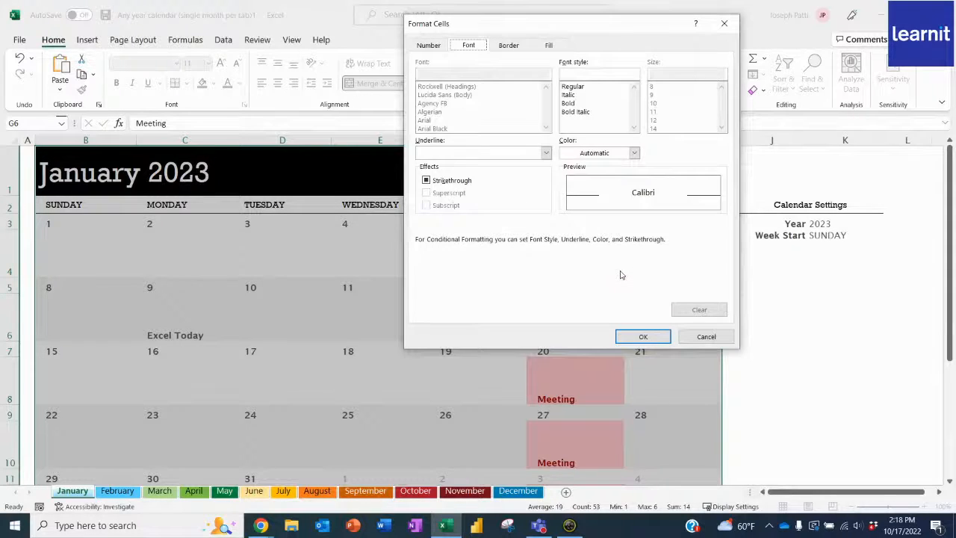
click(546, 46)
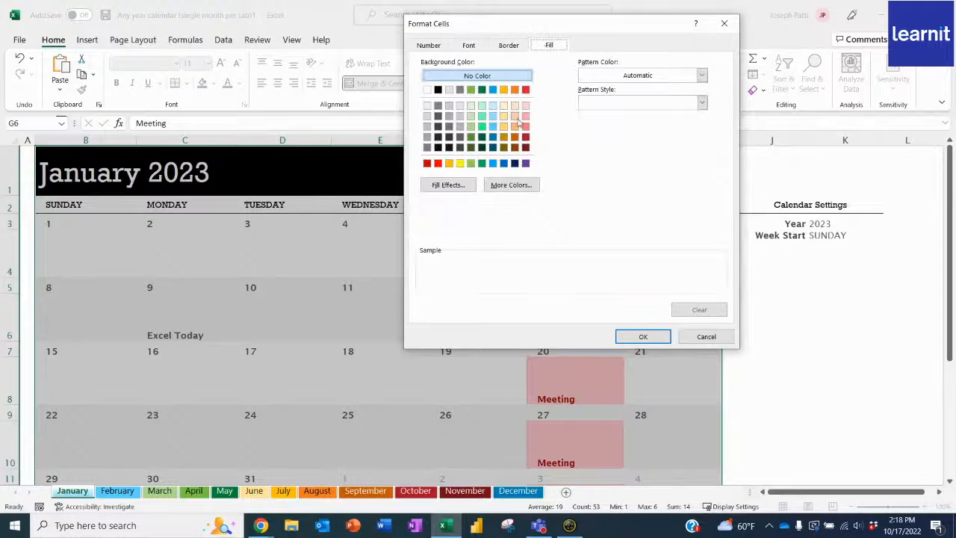
click(526, 90)
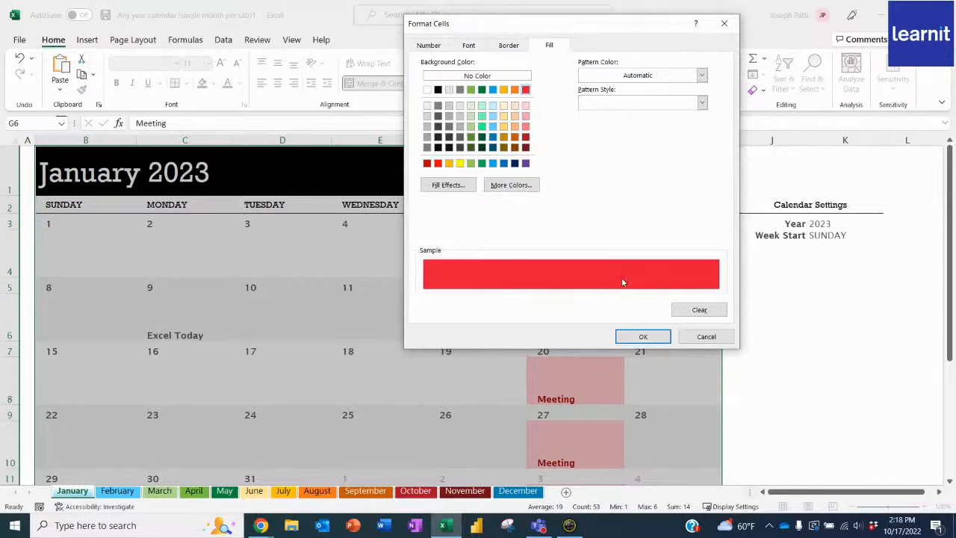
click(643, 337)
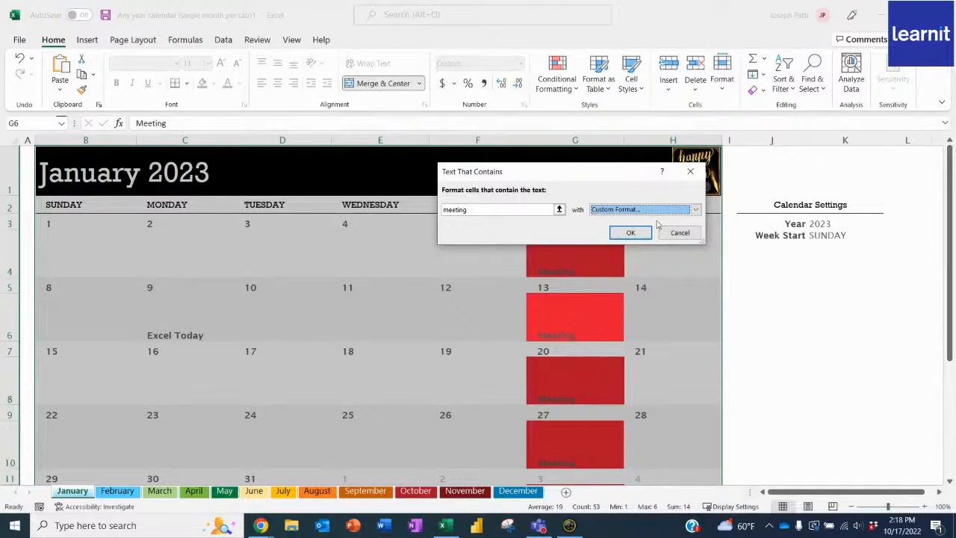
- Set the font colour of the "meeting" rule's custom format to white and apply the rule to the calendar
click(696, 209)
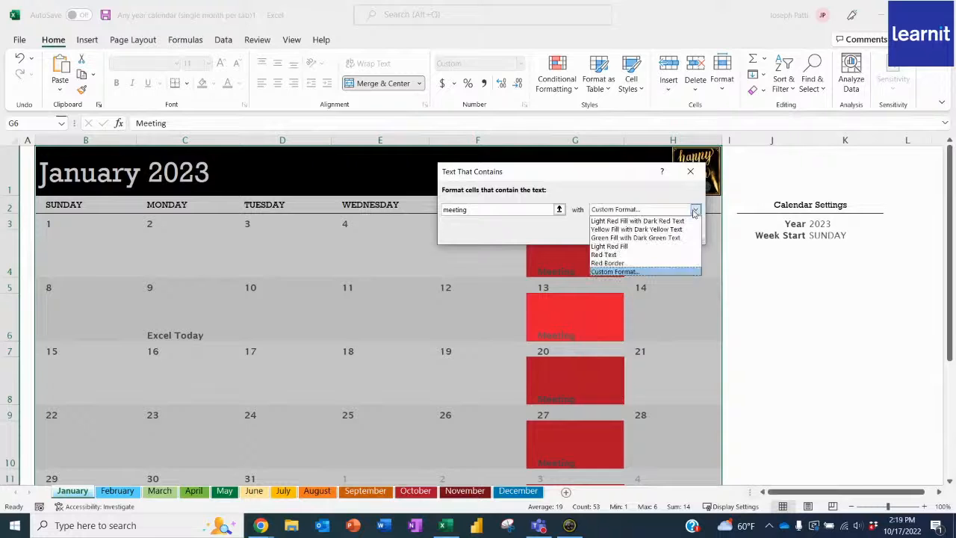
click(628, 271)
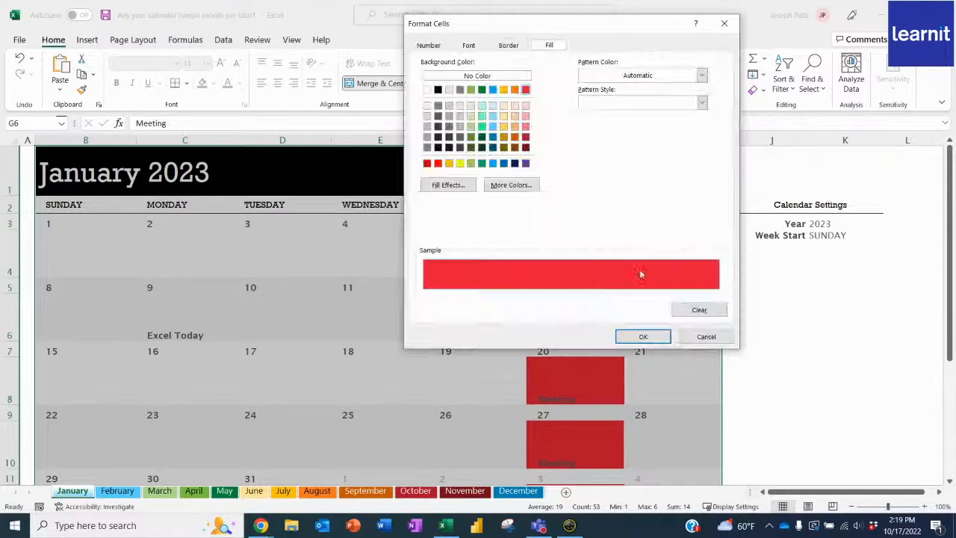
click(469, 45)
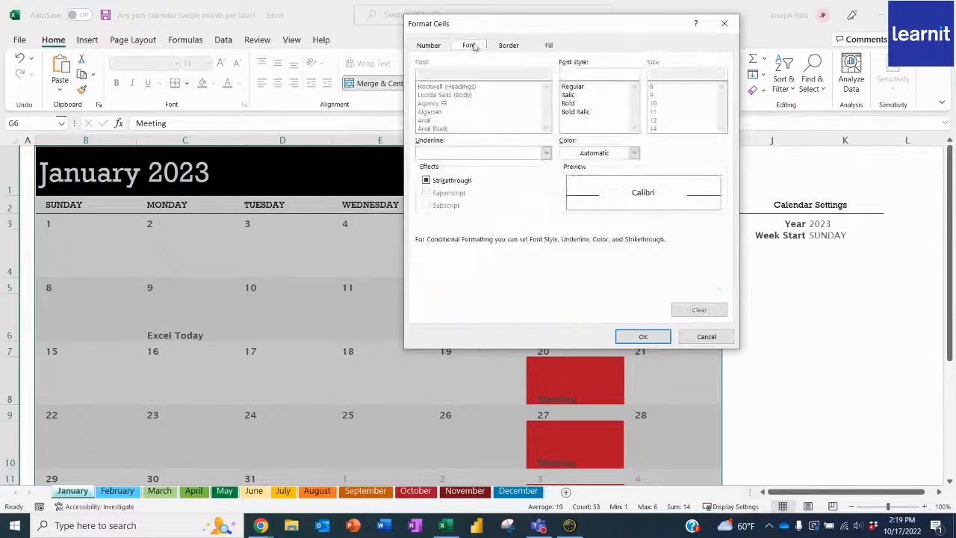
click(634, 154)
click(565, 203)
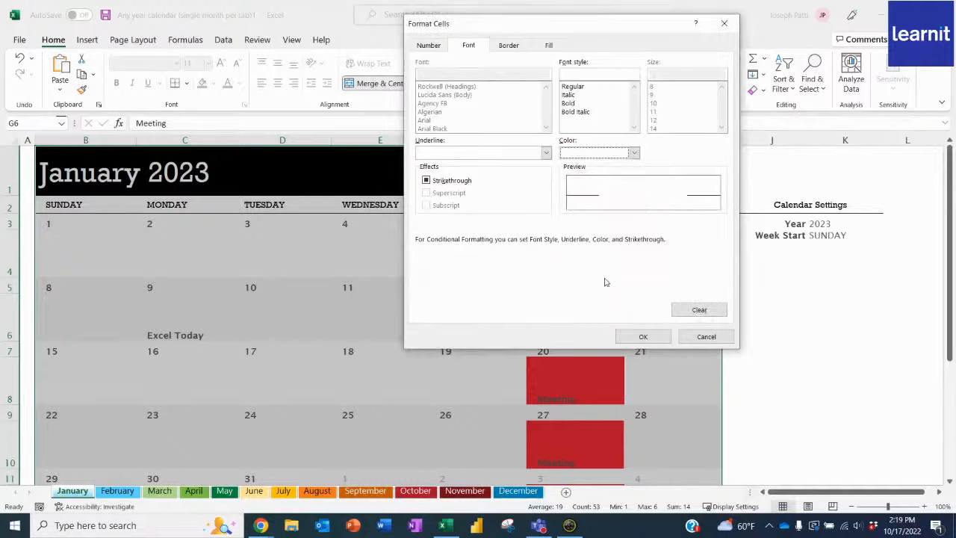
click(643, 336)
click(633, 232)
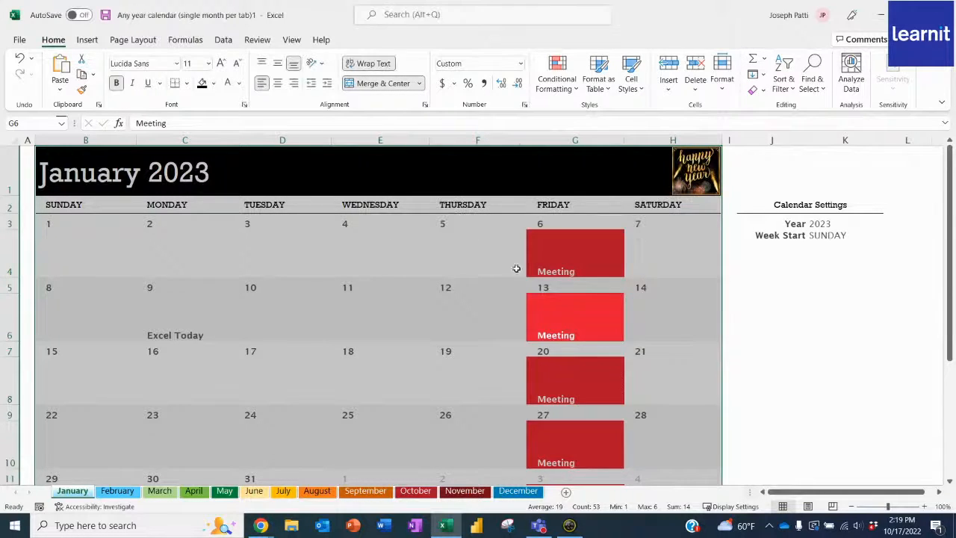
click(404, 305)
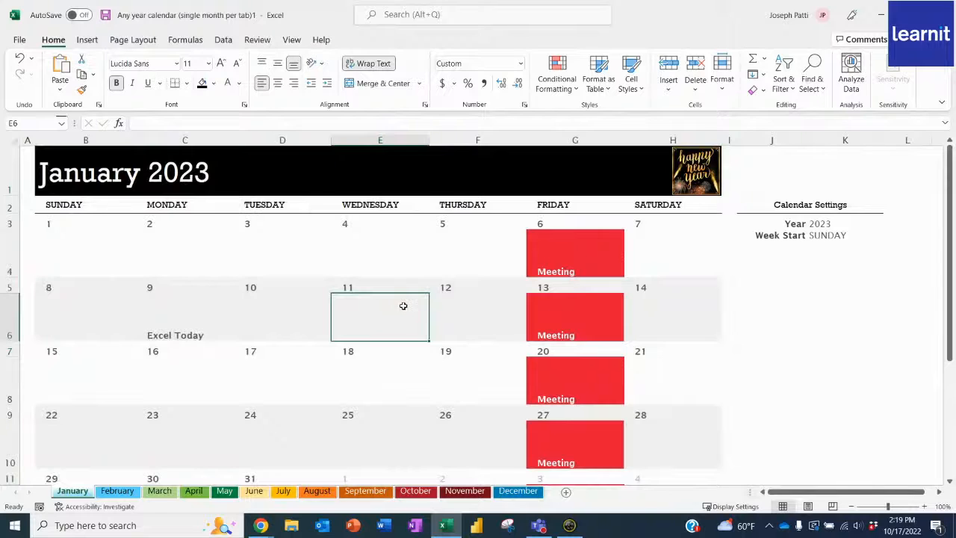
- Test the rule by replacing the January 13 entry (G6) with "birthday" and entering "Meeting" there again
scroll(404, 305, down, 1)
click(576, 255)
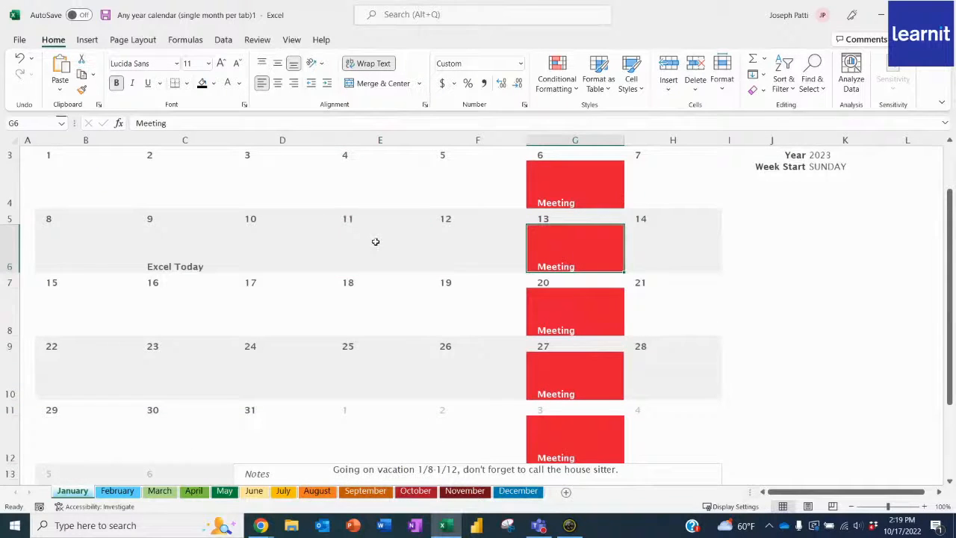
text(birthday)
key(Return)
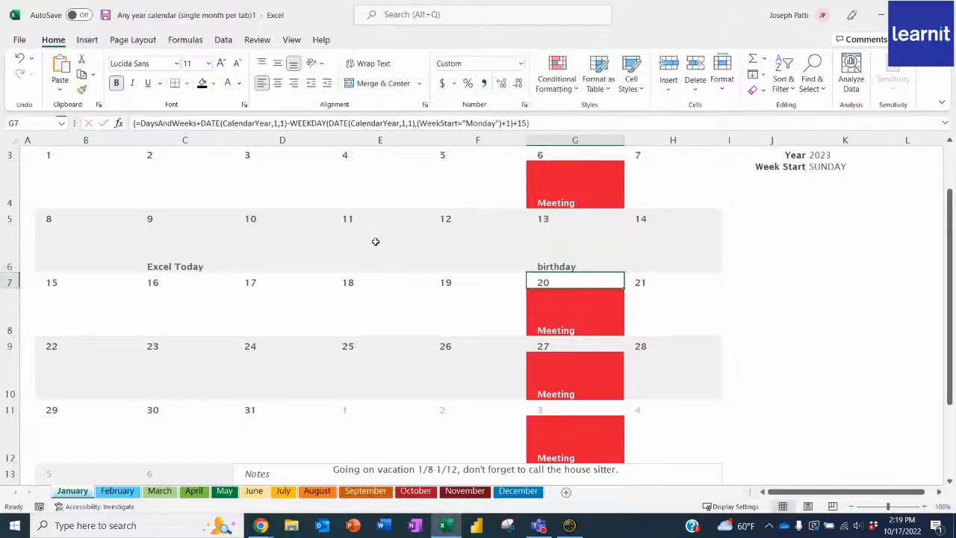
key(Up)
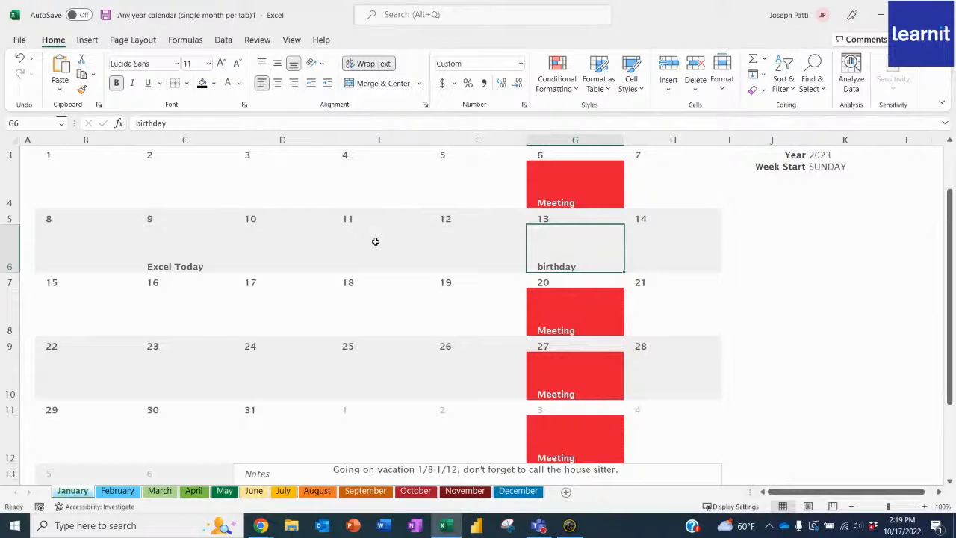
text(Meetings)
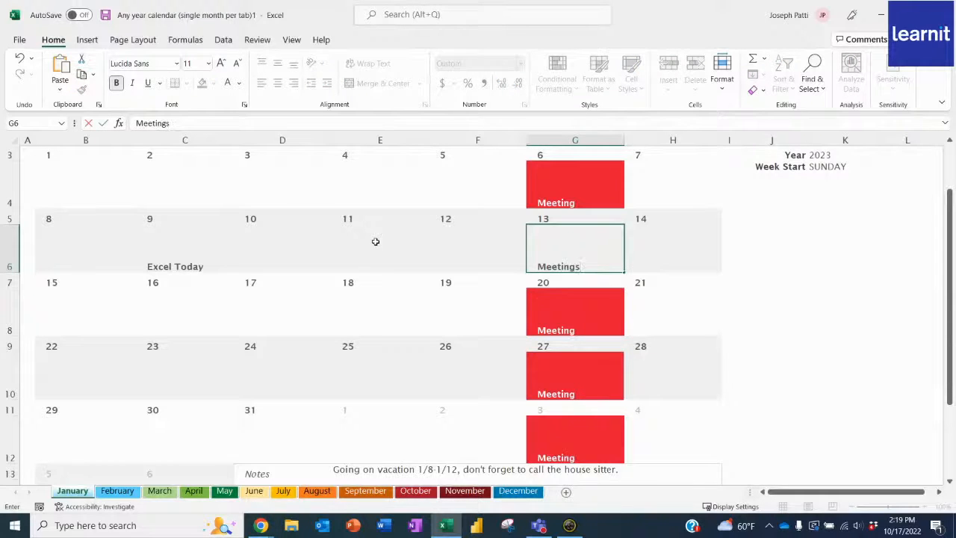
key(Return)
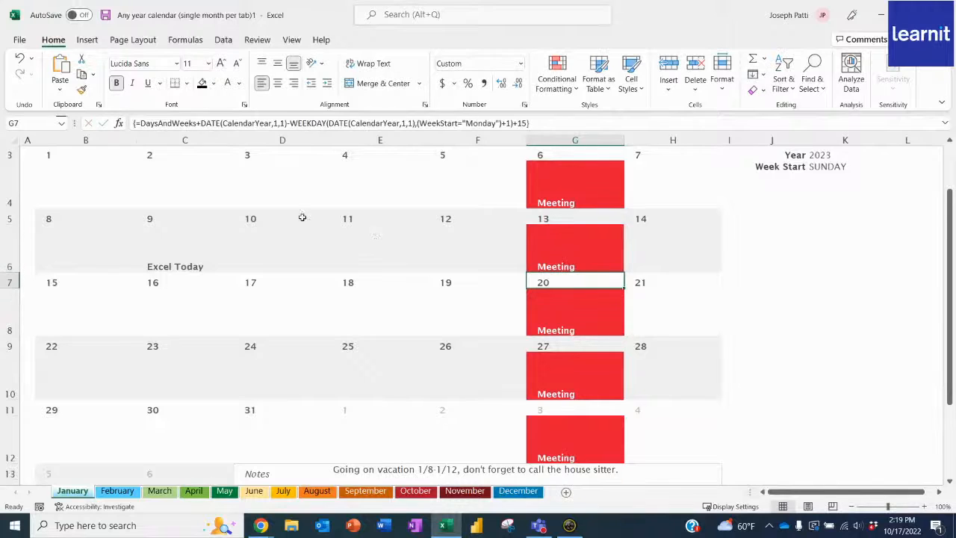
- Add a Text That Contains rule for "Excel Today" with Green Fill with Dark Green Text to January 9 (C6)
click(199, 254)
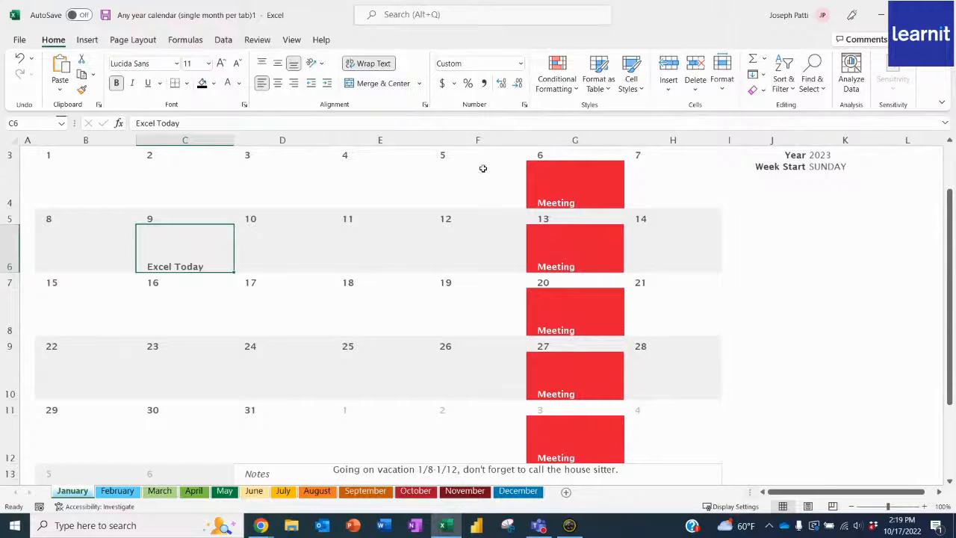
click(562, 90)
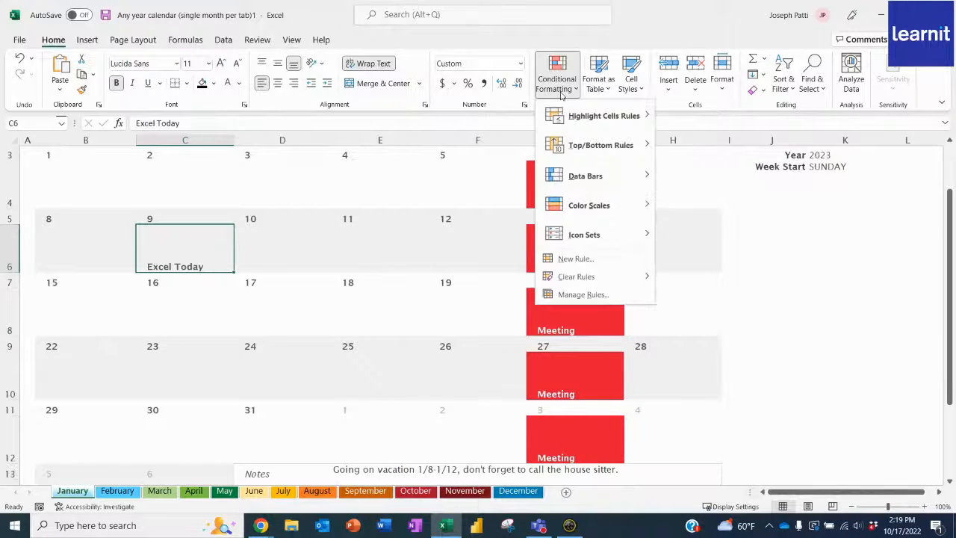
mouse_move(604, 116)
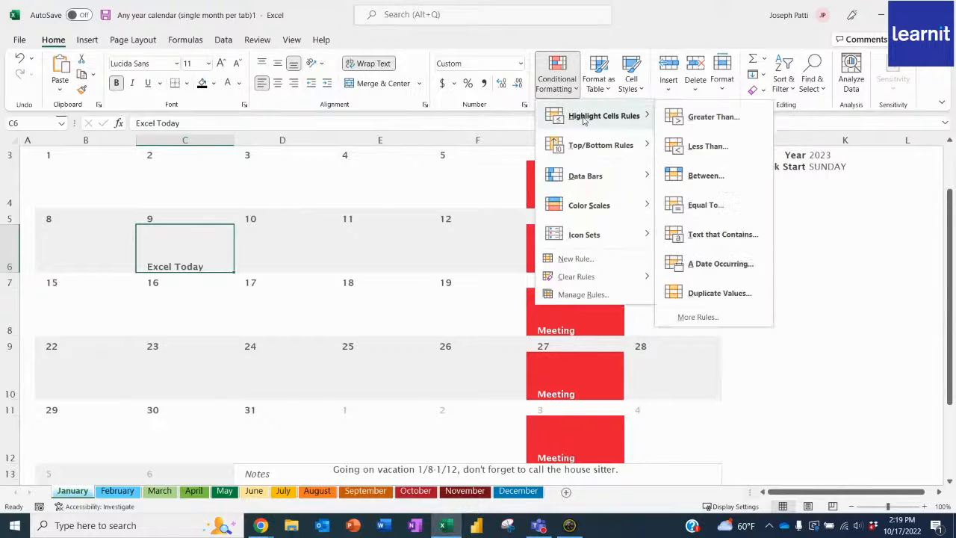
click(705, 234)
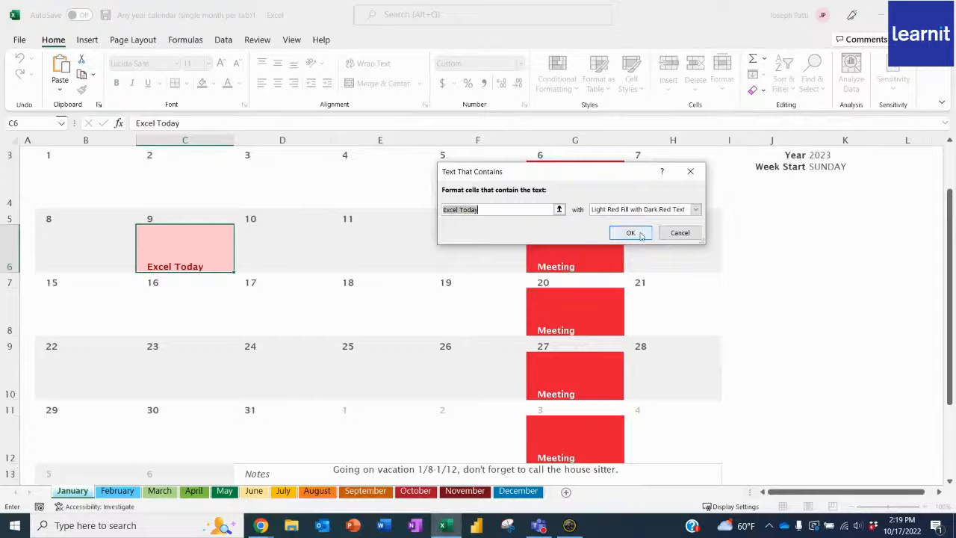
click(694, 209)
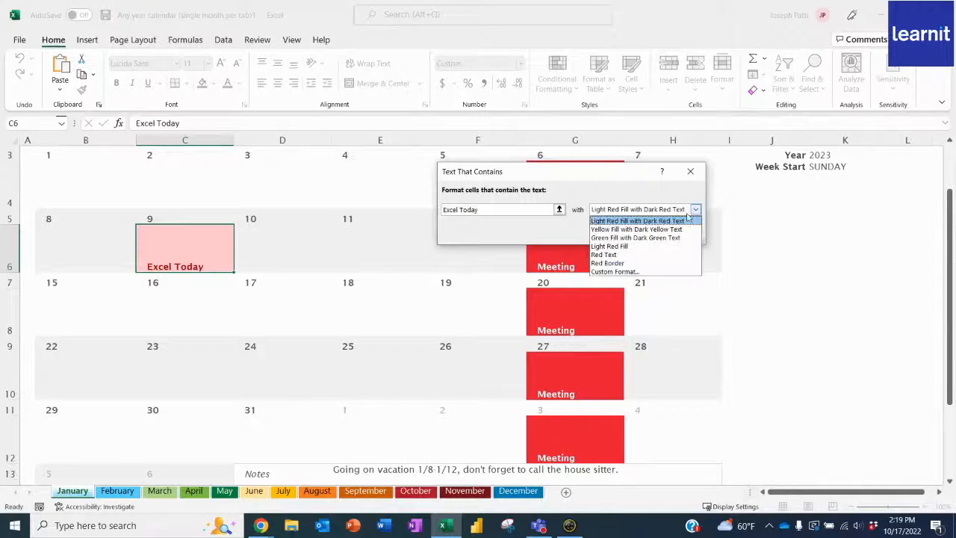
click(634, 238)
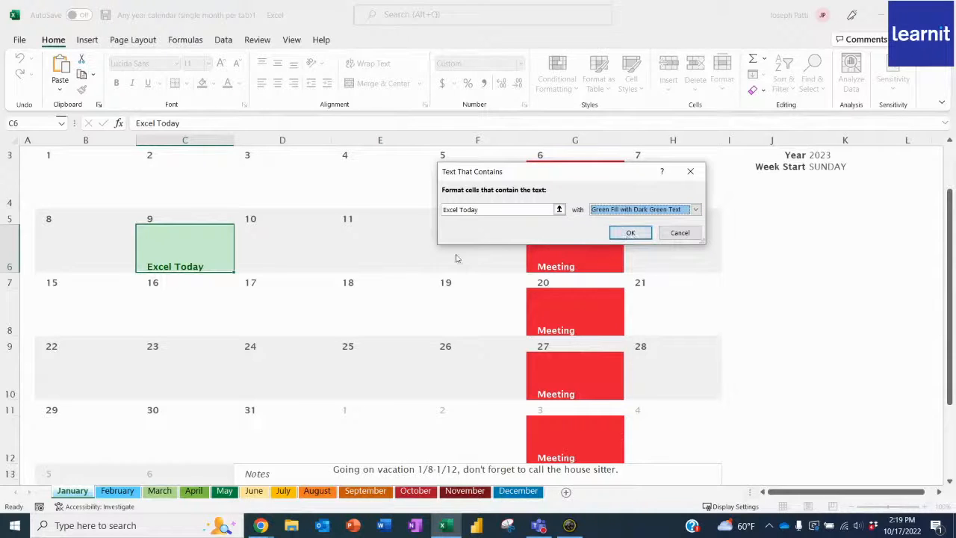
click(641, 234)
scroll(365, 302, down, 1)
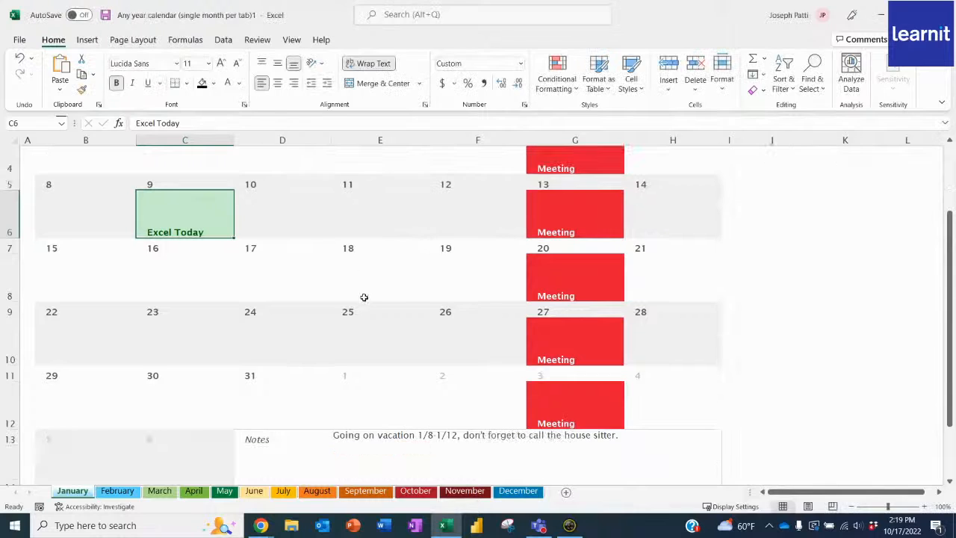
click(299, 309)
scroll(300, 321, up, 1)
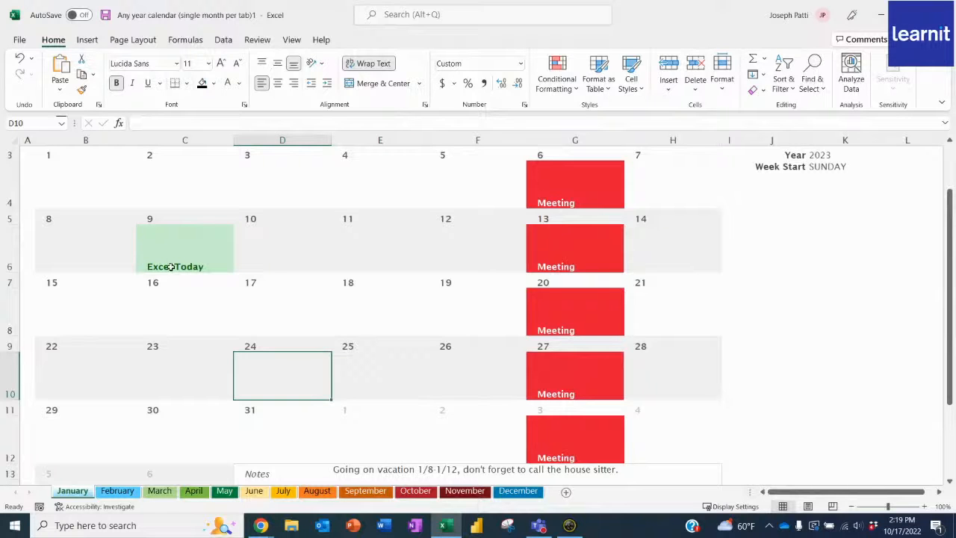
- Start an "Excel Today" entry for February 6 (C6) on the February sheet and erase it again
click(118, 497)
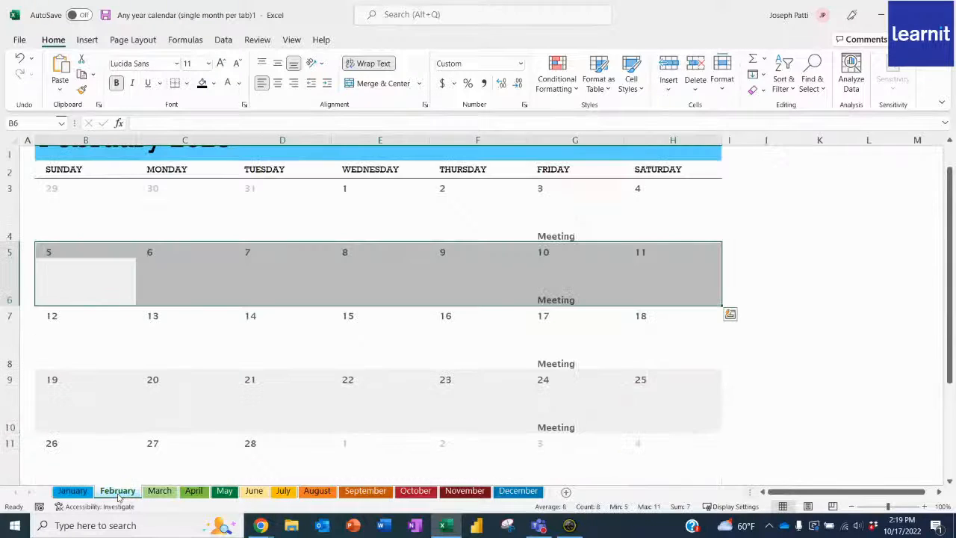
click(361, 288)
click(217, 276)
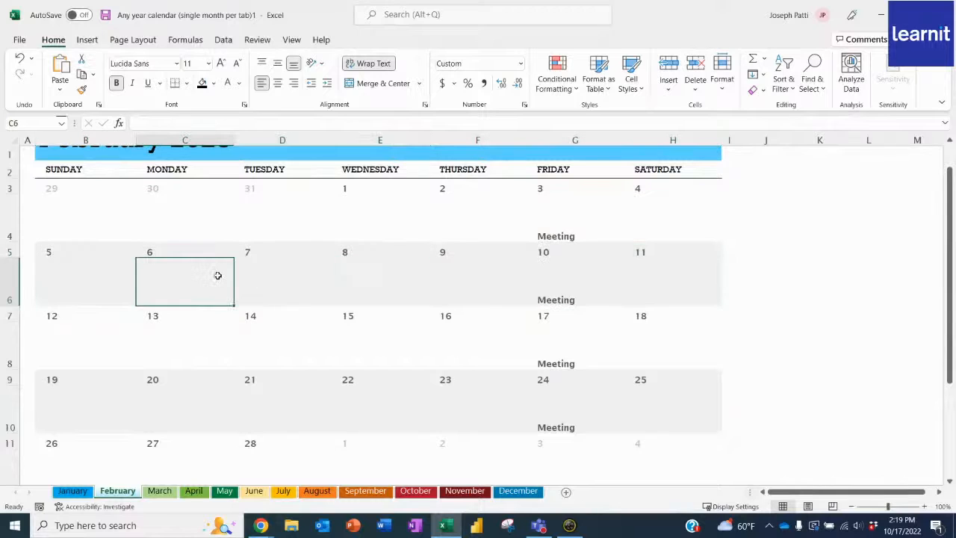
text(Excel Today)
key(BackSpace)
key(BackSpace)
key(BackSpace)
key(BackSpace)
key(BackSpace)
key(BackSpace)
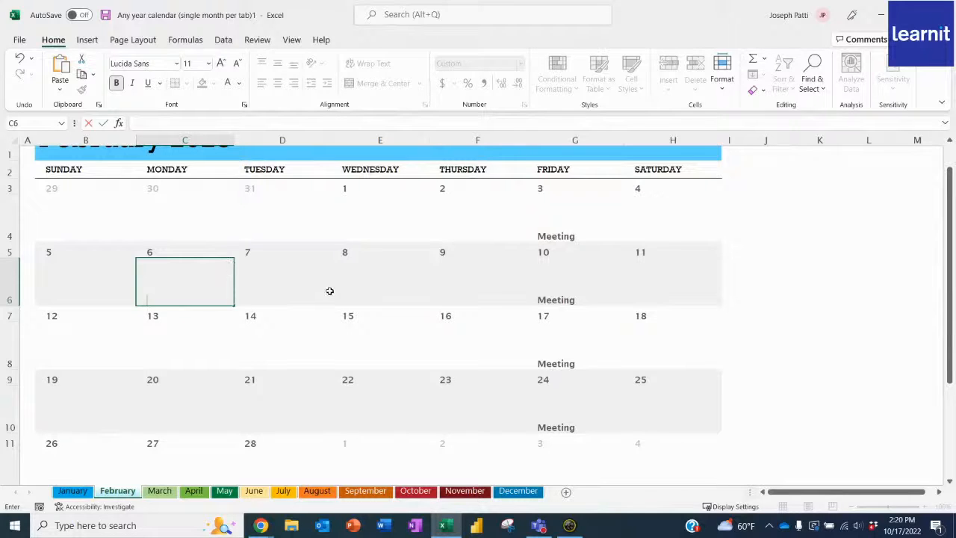
- Check whether January's conditional formatting also applies to the Friday Meeting entries on the February sheet
click(585, 224)
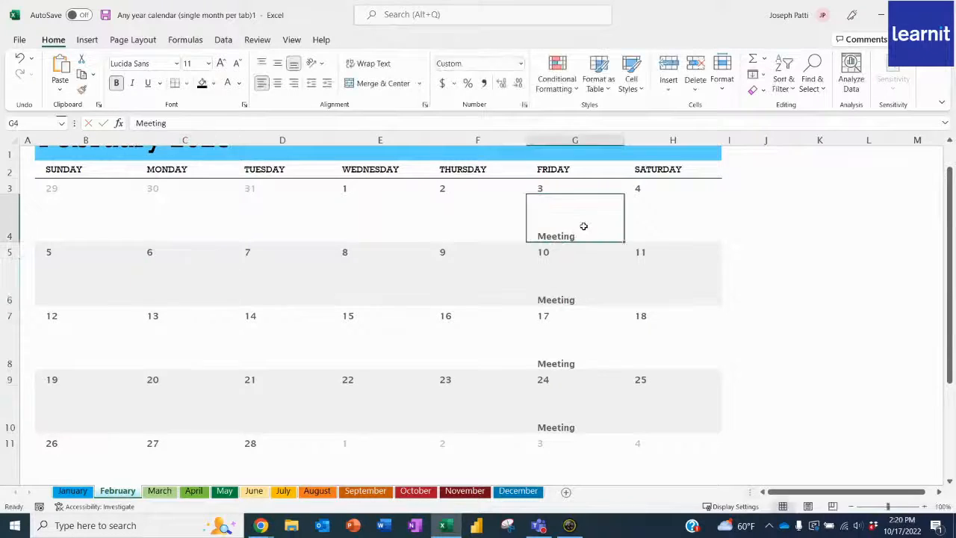
click(580, 301)
click(578, 352)
scroll(359, 410, up, 1)
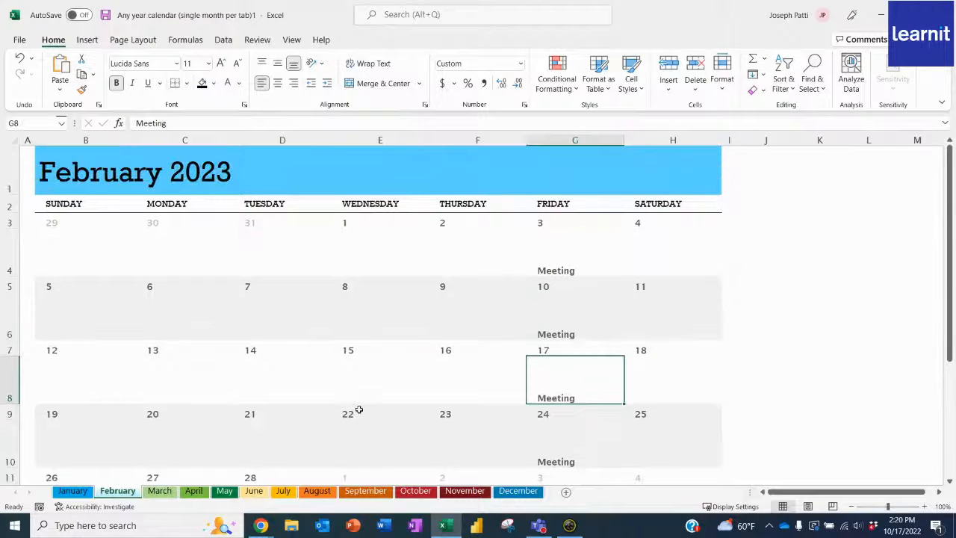
scroll(359, 410, down, 2)
scroll(359, 409, up, 1)
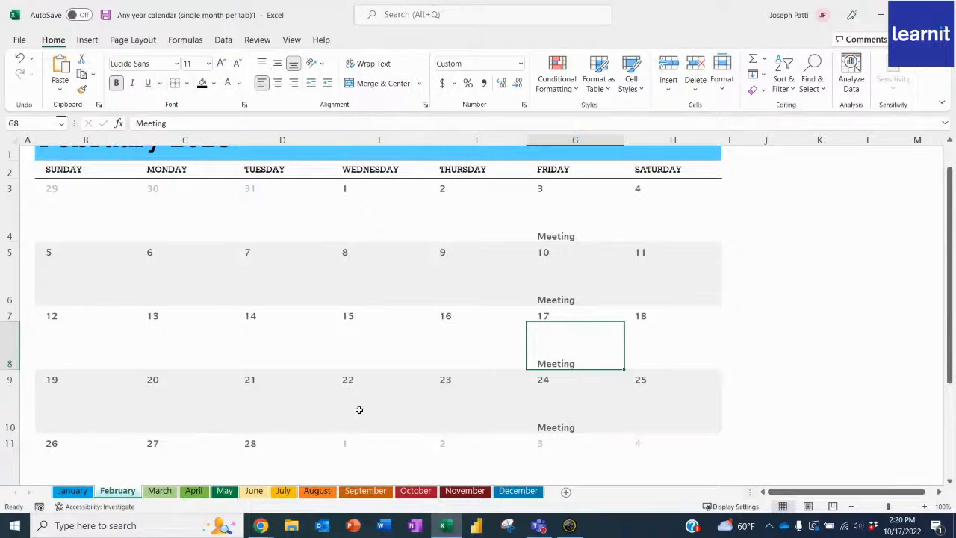
- Group all sheets from January to December and enter a test first name in cell J8
click(73, 492)
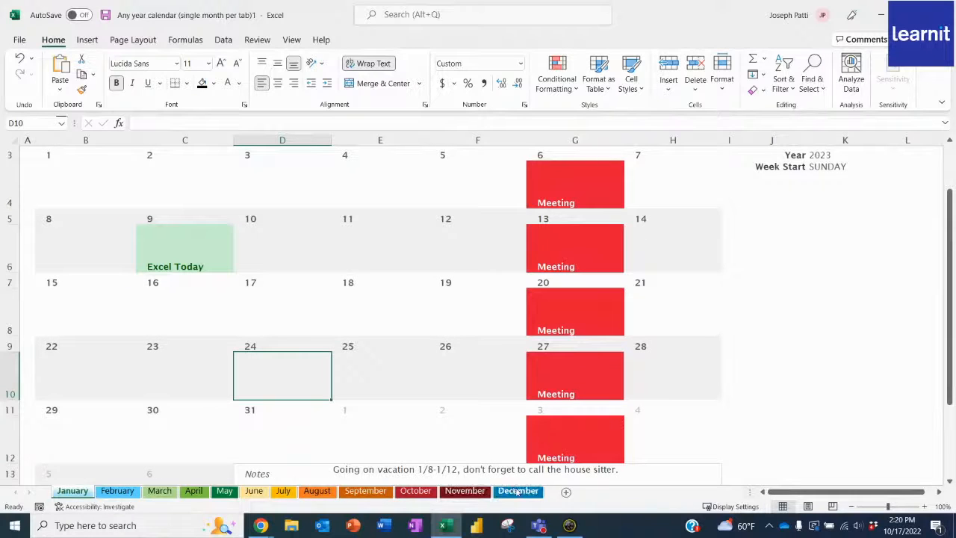
shift+click(518, 492)
click(795, 319)
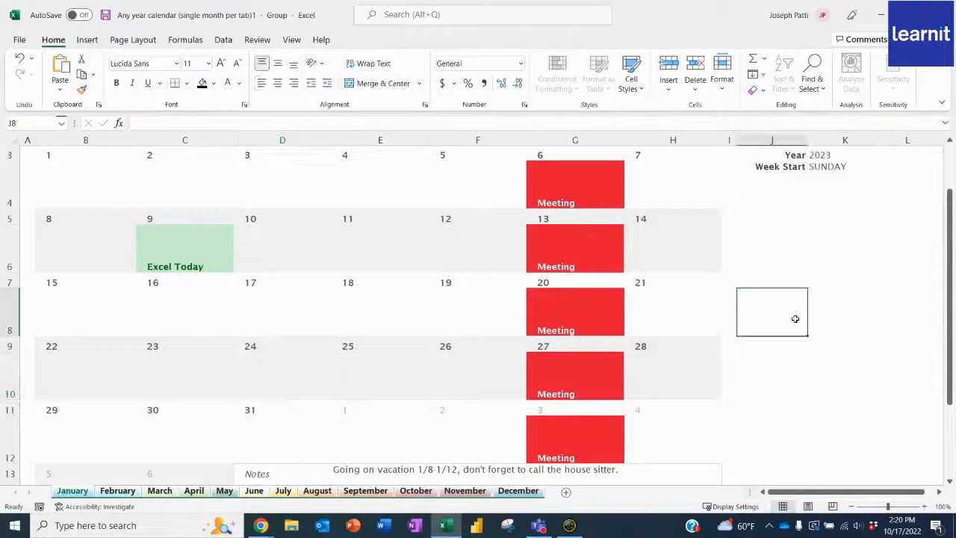
text(Joe)
key(Return)
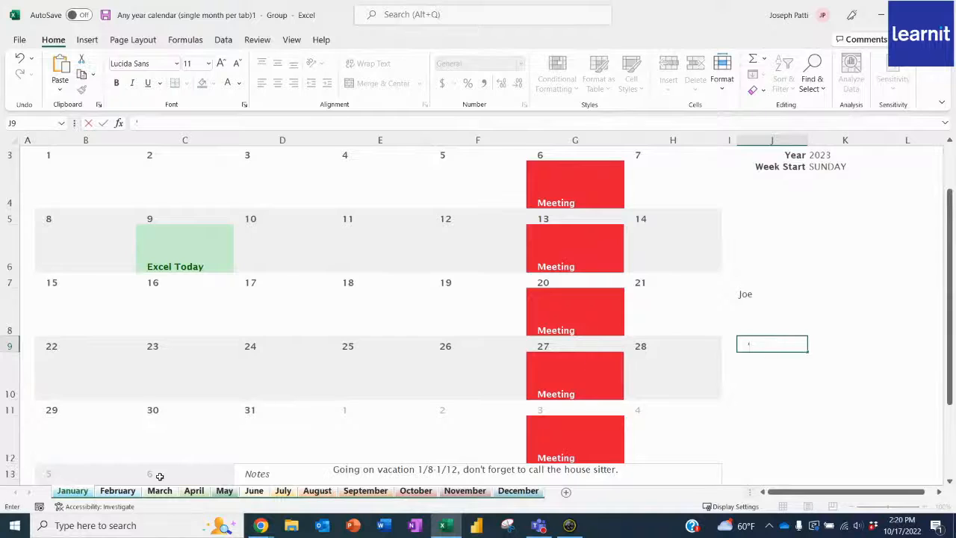
- Check the sheets from February through July for the test name in cell J8
click(120, 491)
click(159, 490)
click(191, 492)
click(224, 492)
click(254, 492)
click(288, 493)
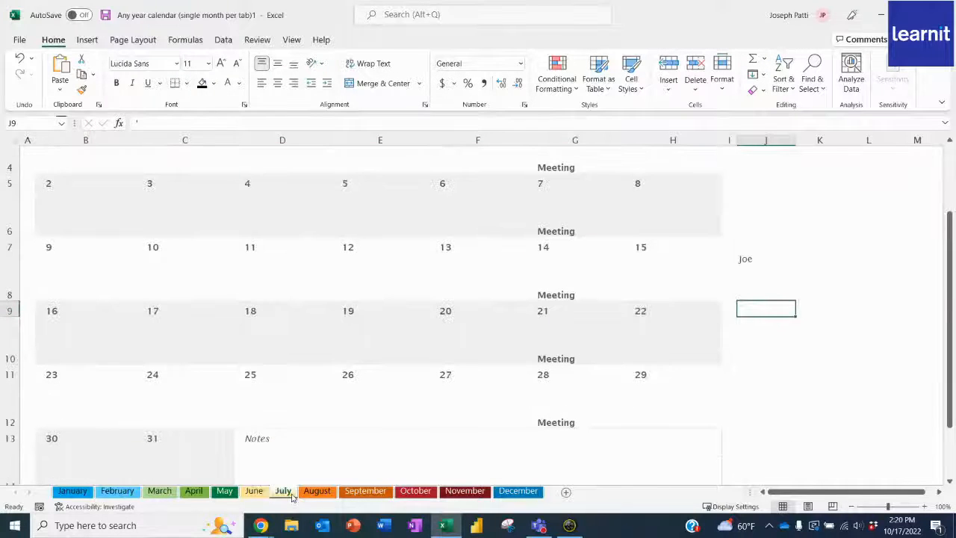
- Regroup the January to December sheets and delete the test name from cell J8
click(72, 491)
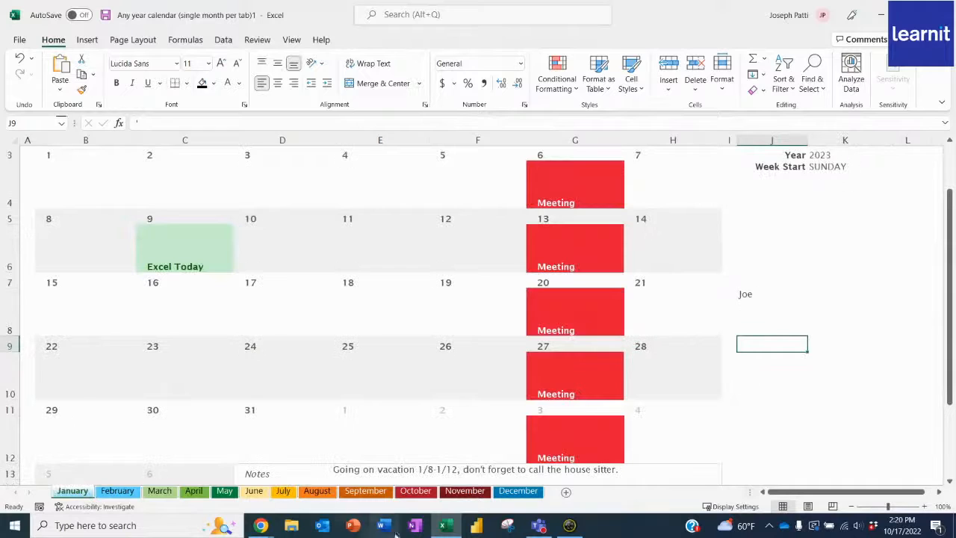
shift+click(517, 491)
click(761, 303)
key(Delete)
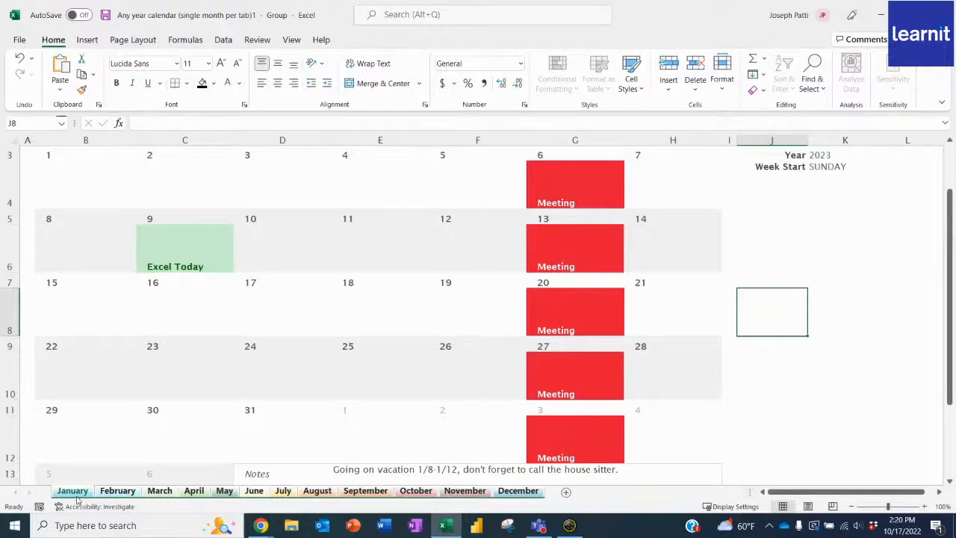
- Ungroup the sheets and check the February to April calendars for leftovers of the test name
click(121, 451)
click(121, 491)
click(160, 491)
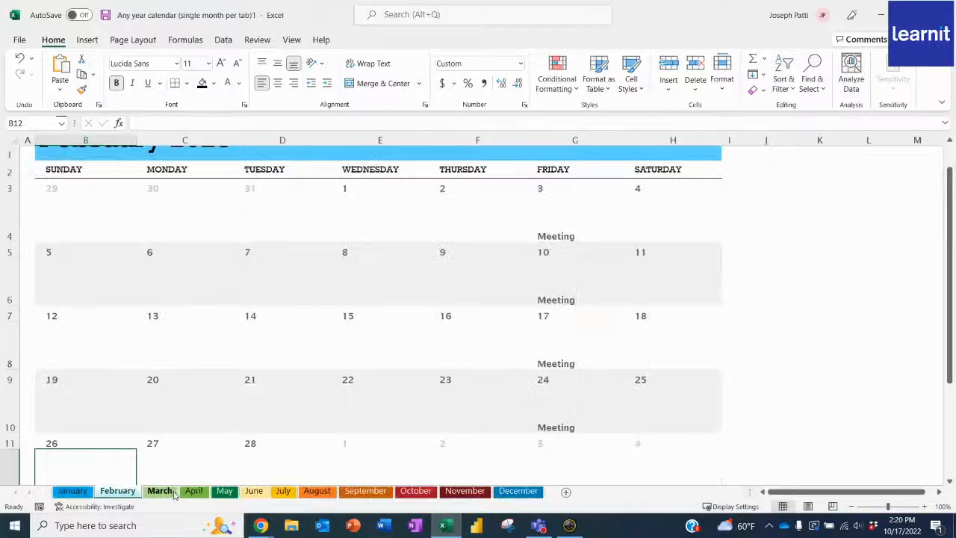
click(194, 491)
scroll(366, 378, up, 1)
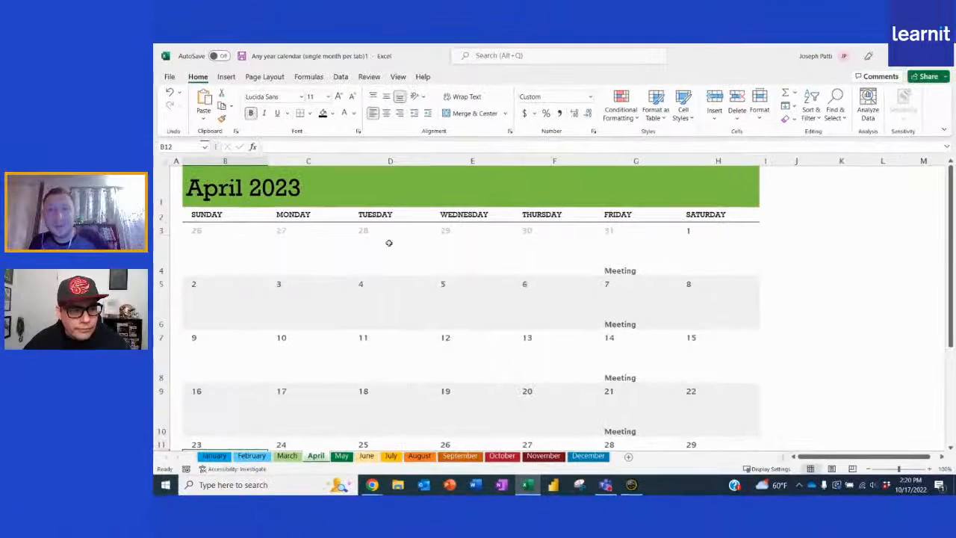
click(285, 239)
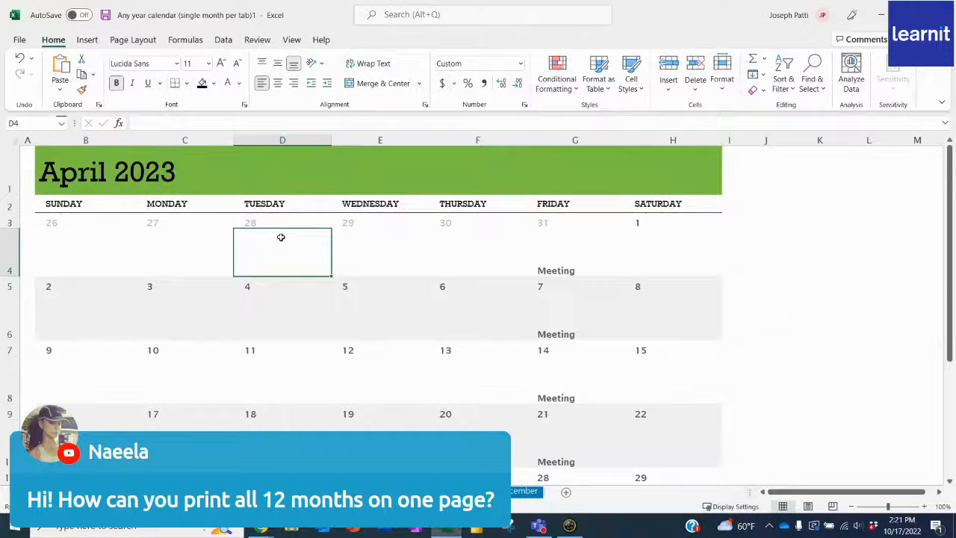
- Create a new workbook from the 12-Month Calendar template
click(20, 42)
click(42, 124)
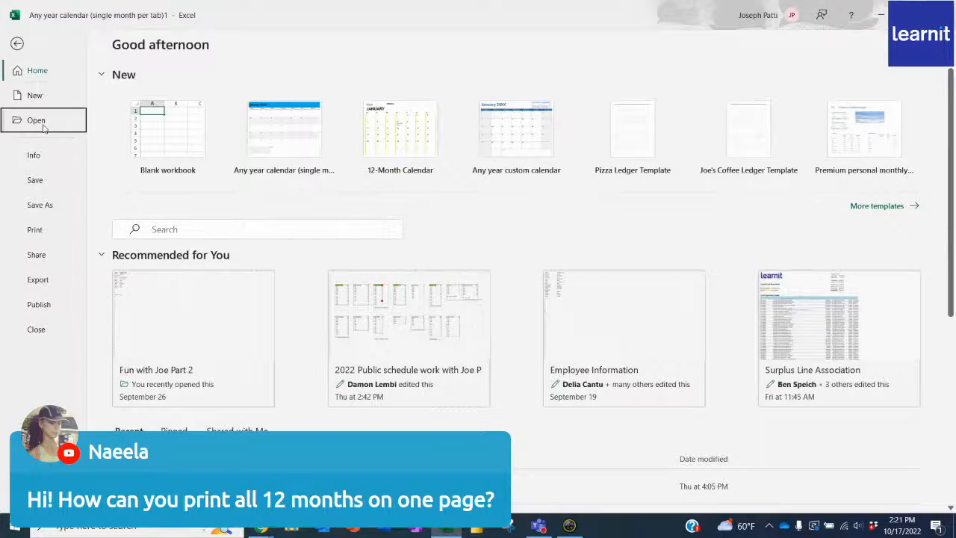
click(37, 100)
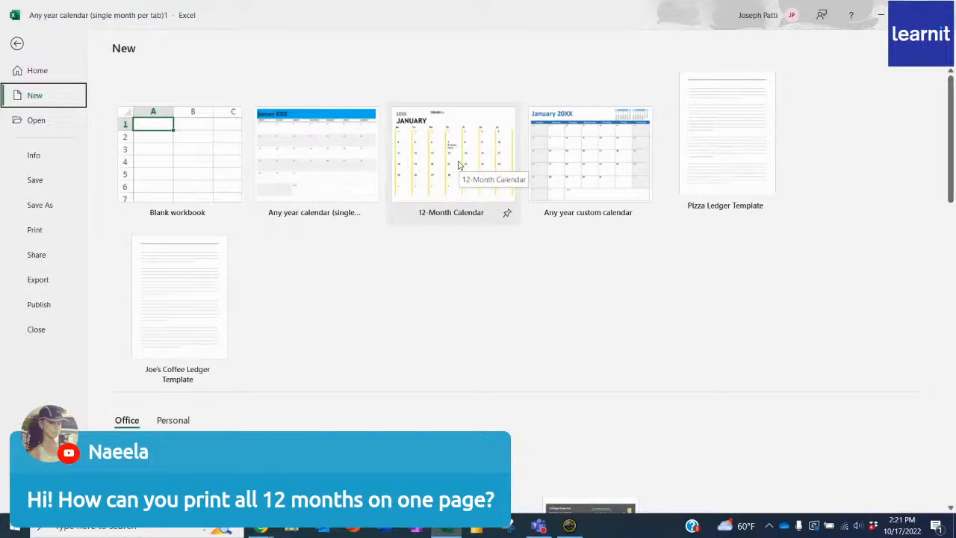
click(459, 164)
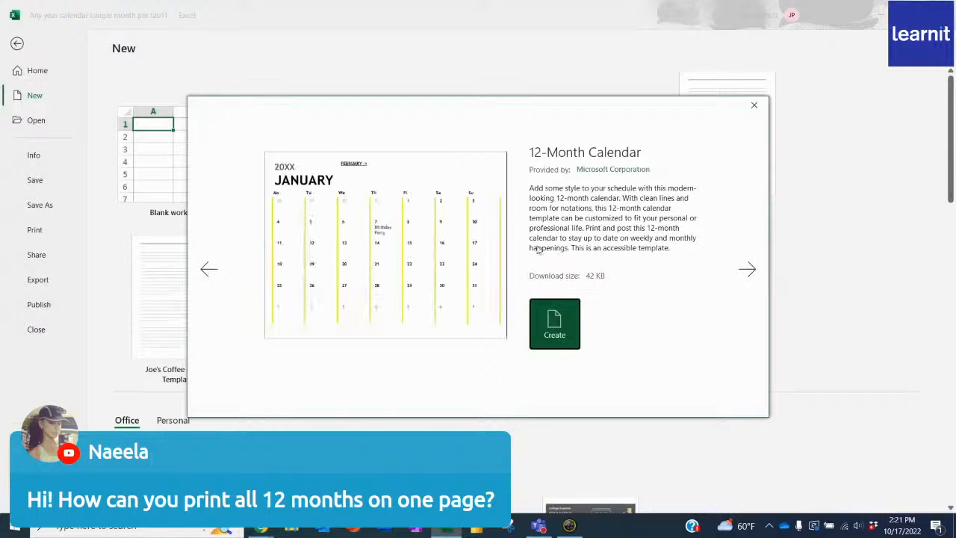
click(555, 322)
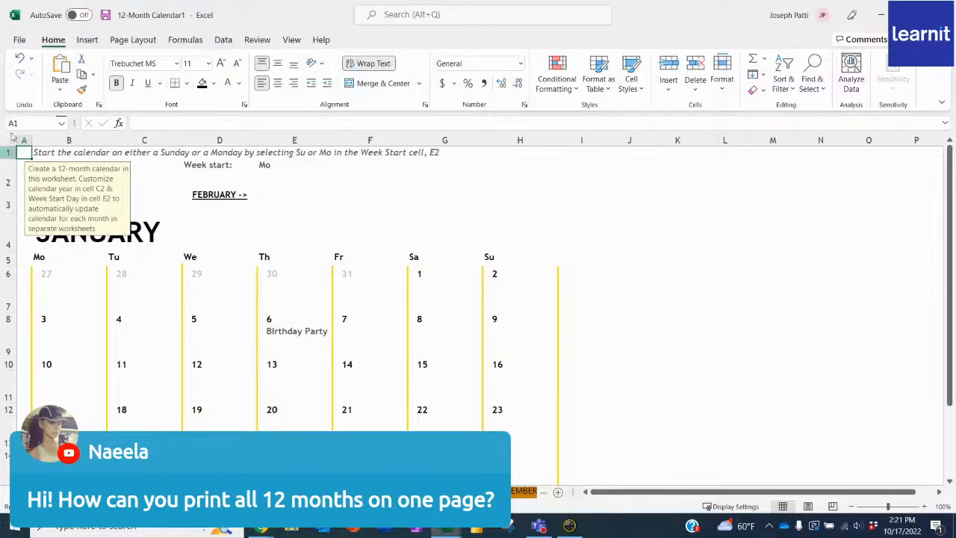
- Browse the Calendars template category and create a new workbook from the Academic calendar template
click(20, 40)
click(35, 95)
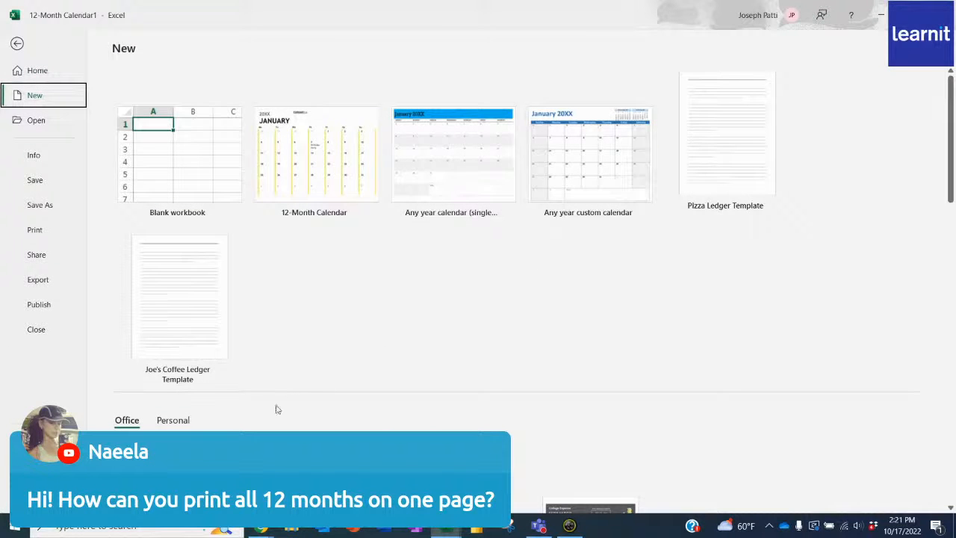
click(465, 474)
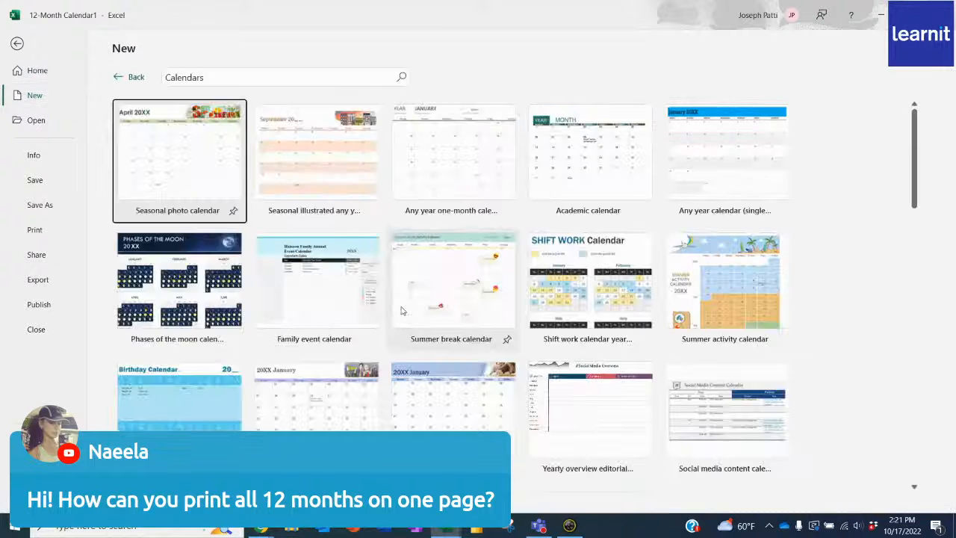
click(594, 147)
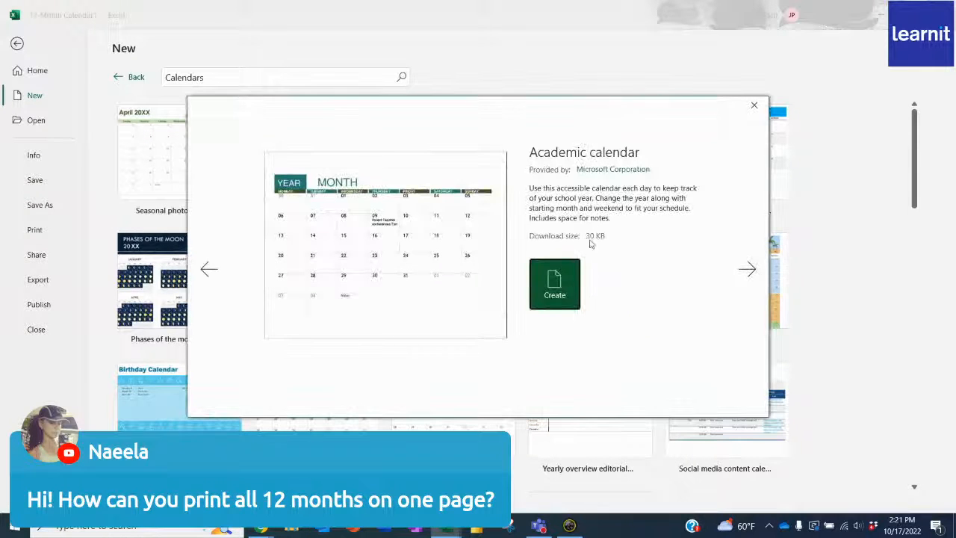
click(570, 286)
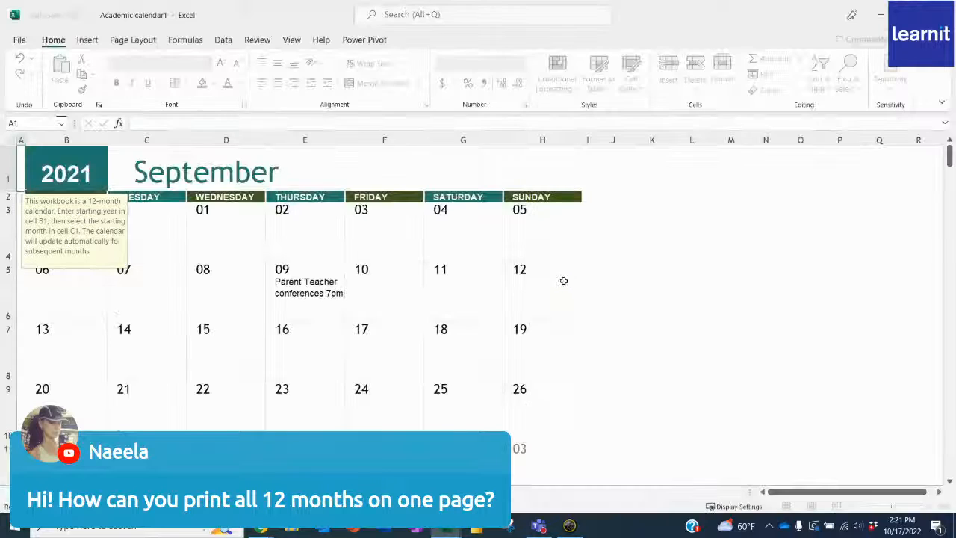
- Look through the monthly grids of the Academic calendar workbook and check its print preview
scroll(291, 239, down, 5)
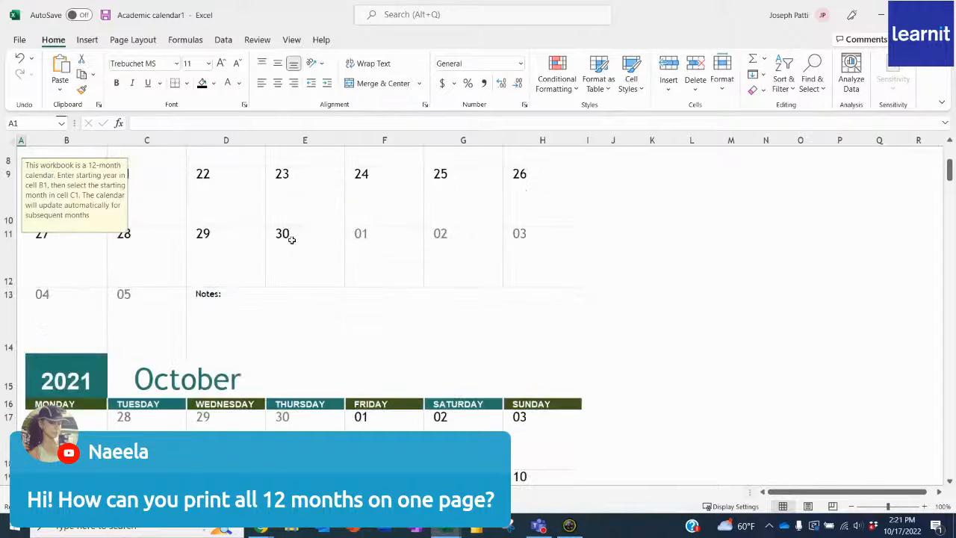
scroll(292, 239, down, 4)
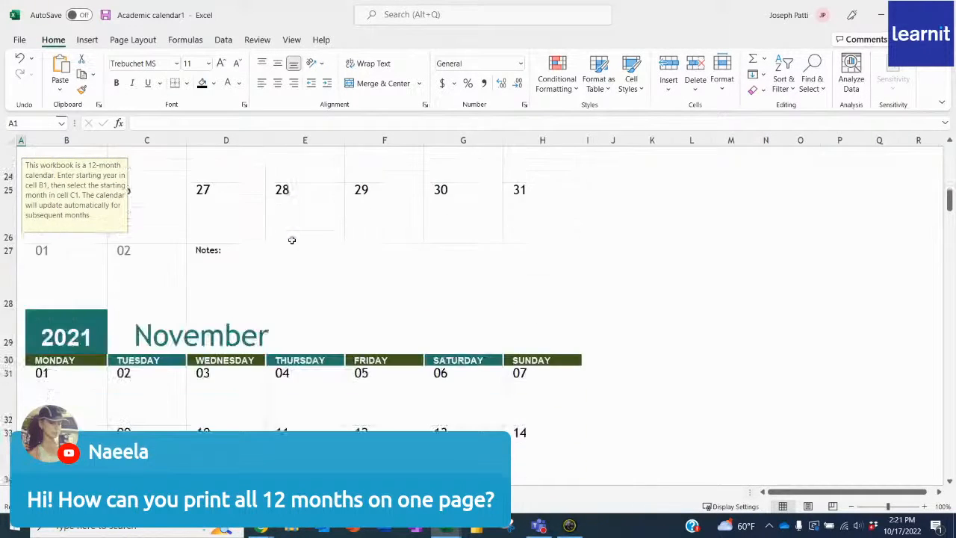
scroll(292, 240, down, 5)
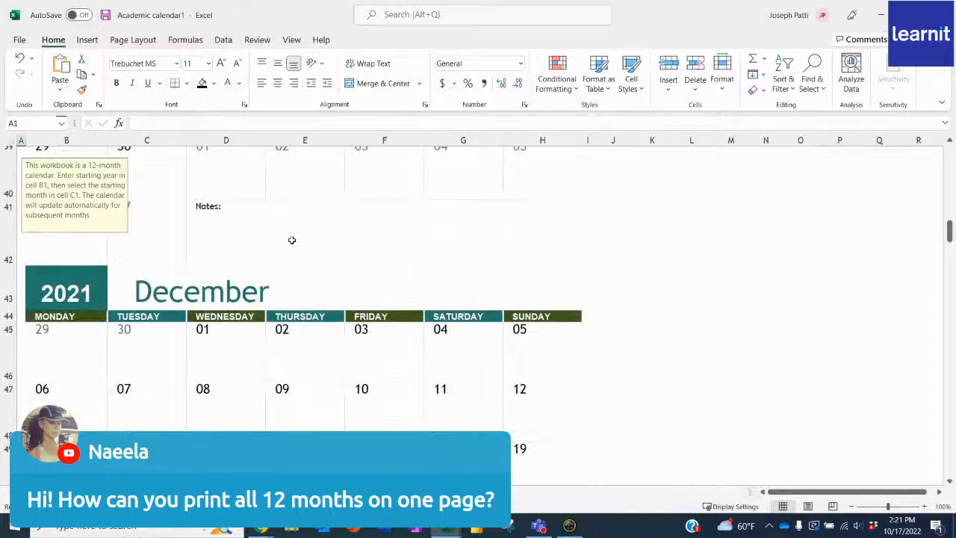
scroll(291, 240, down, 1)
click(19, 40)
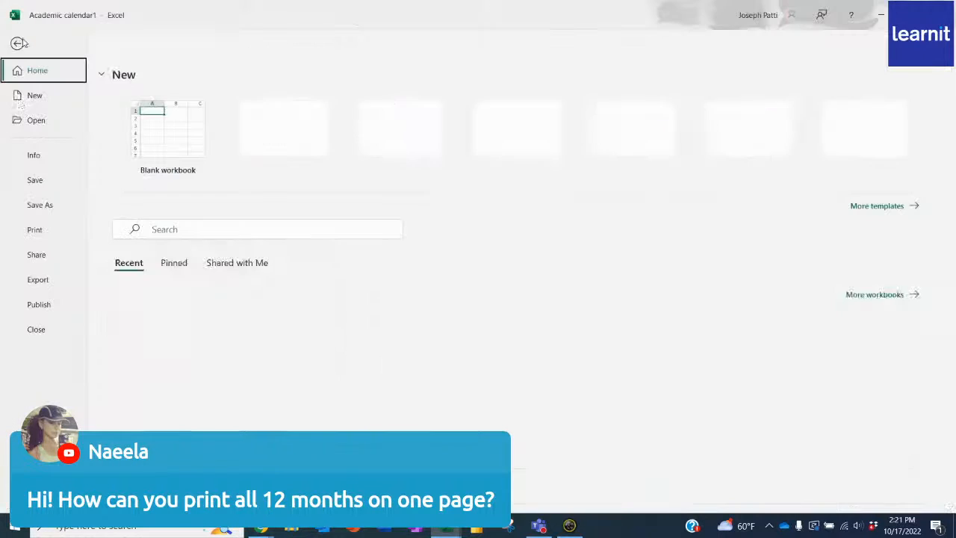
click(38, 230)
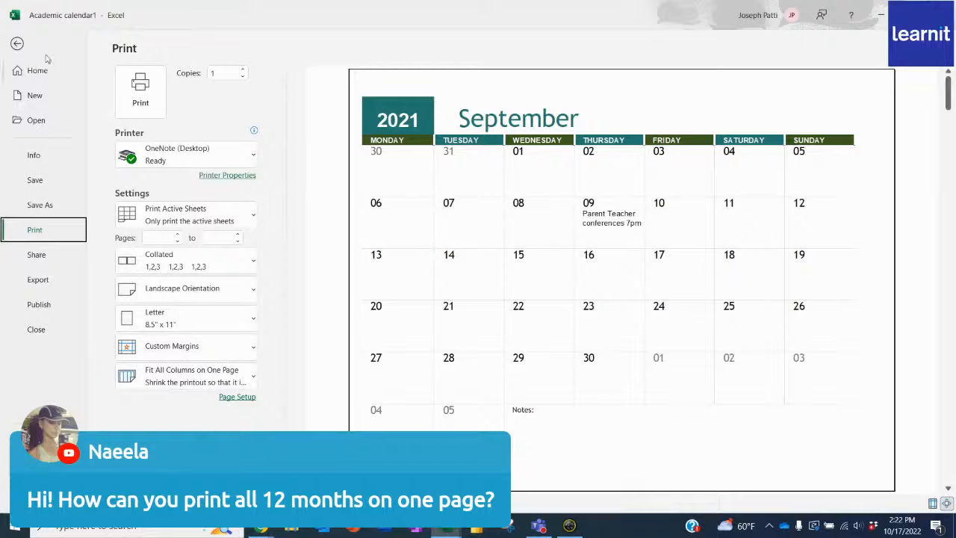
click(19, 44)
- Browse the Calendars template category and create a new workbook from the Any year at a glance calendar (landscape) template
click(19, 40)
click(35, 95)
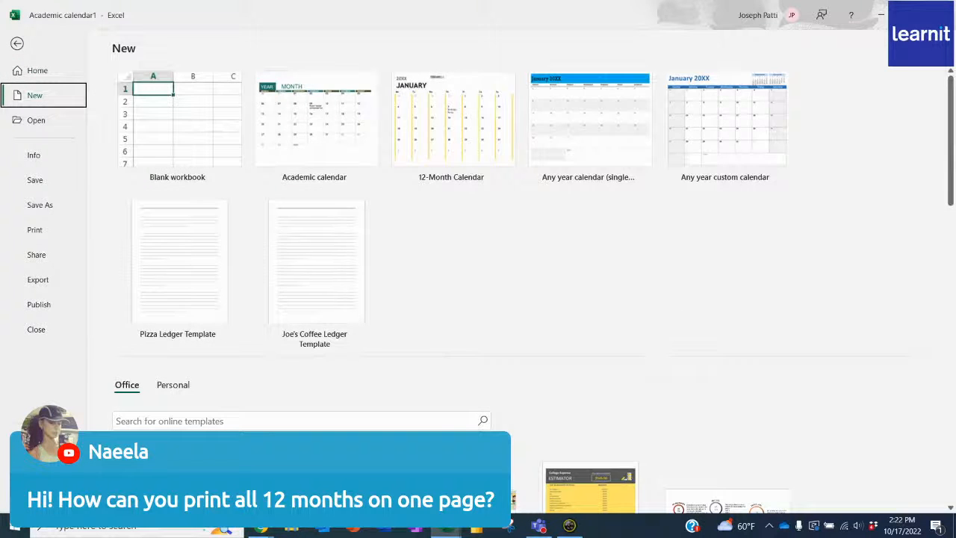
click(562, 437)
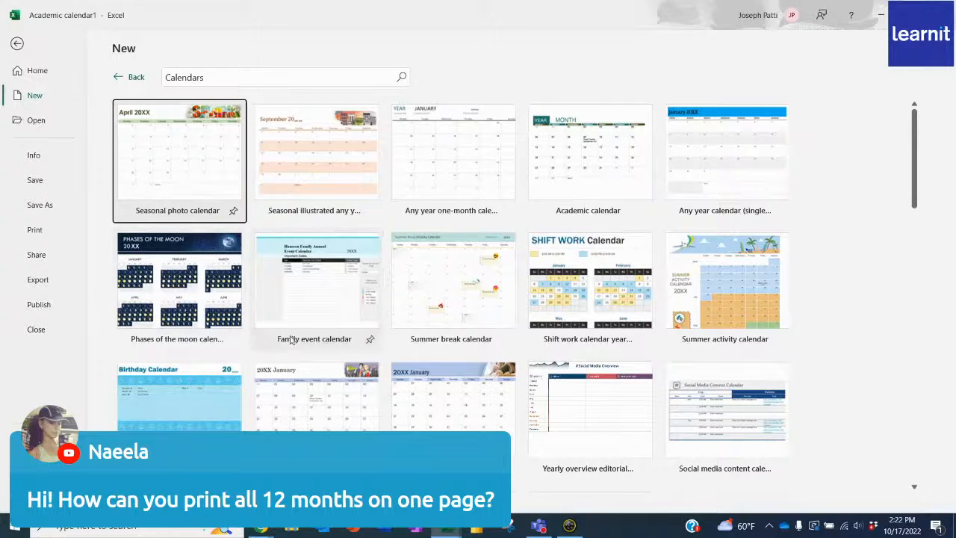
scroll(486, 351, down, 4)
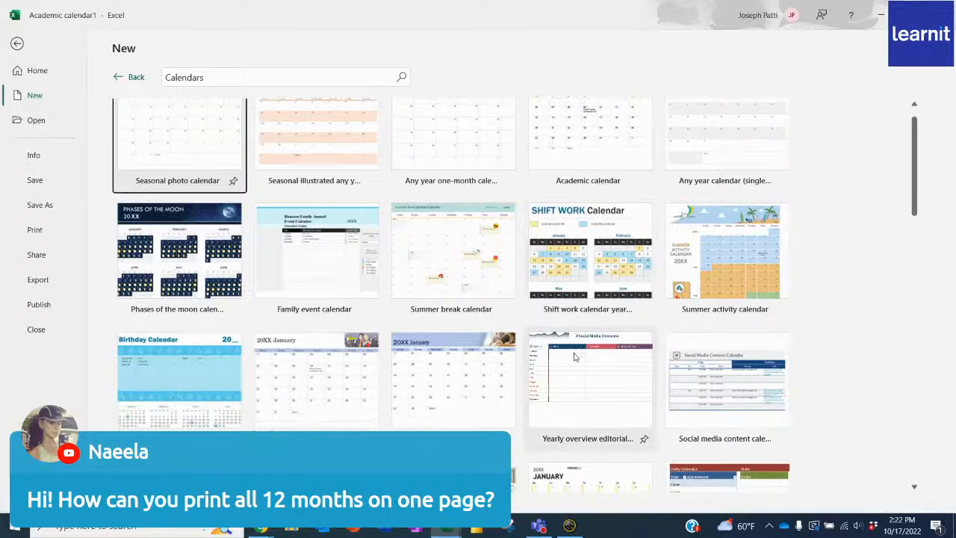
scroll(486, 351, down, 8)
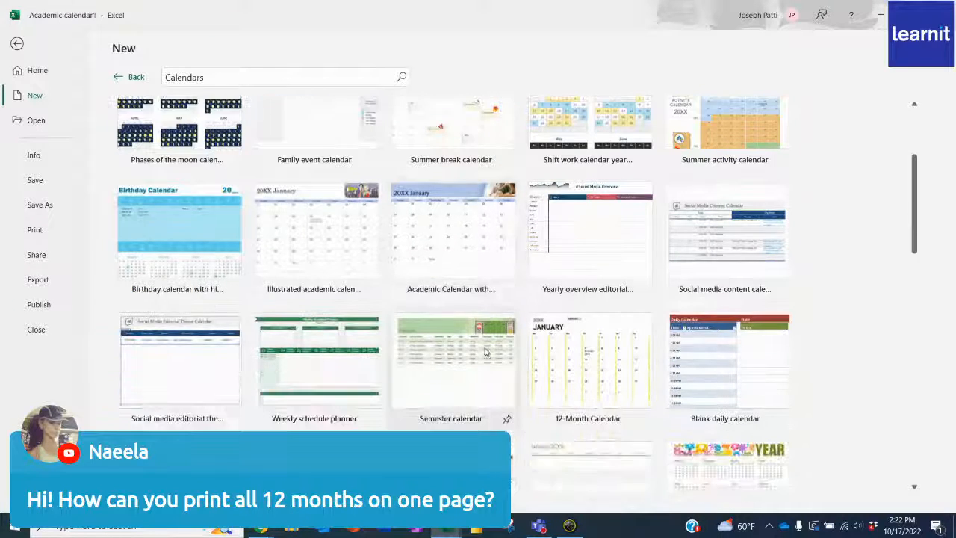
scroll(484, 352, down, 2)
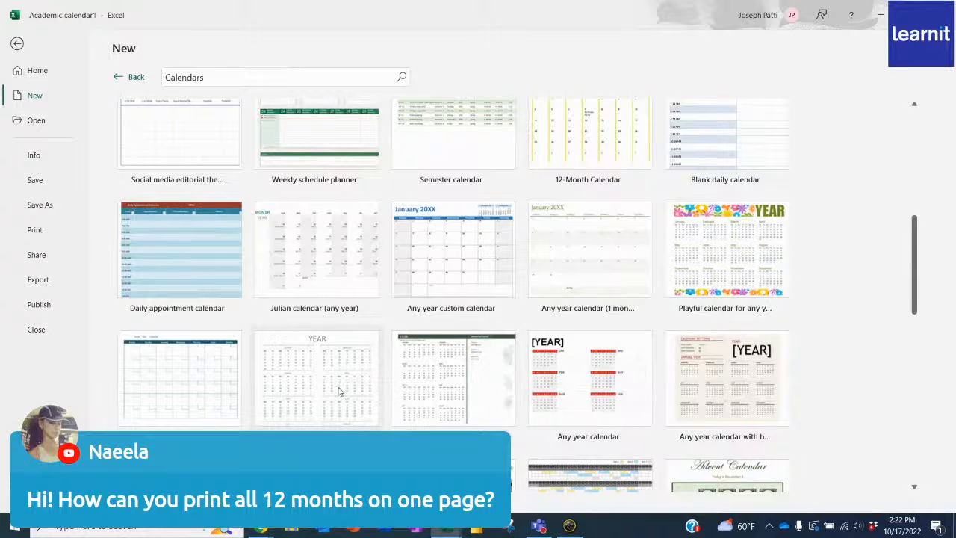
scroll(340, 390, down, 4)
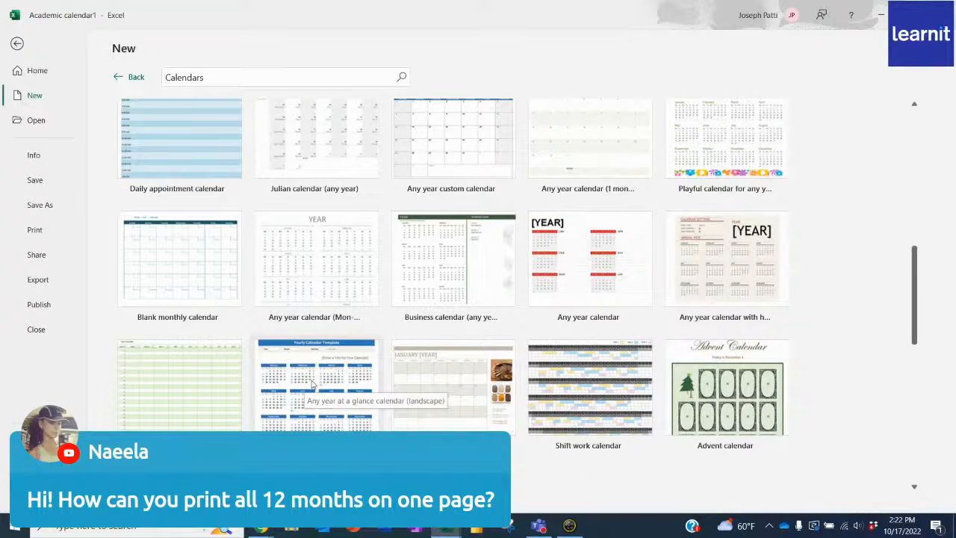
click(313, 384)
click(553, 346)
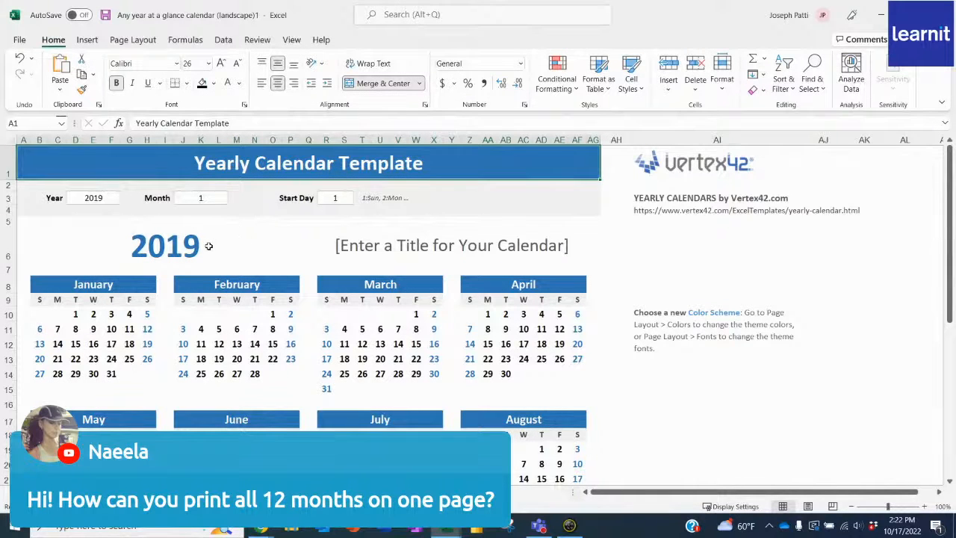
- Set the yearly calendar's year to 2023
click(96, 197)
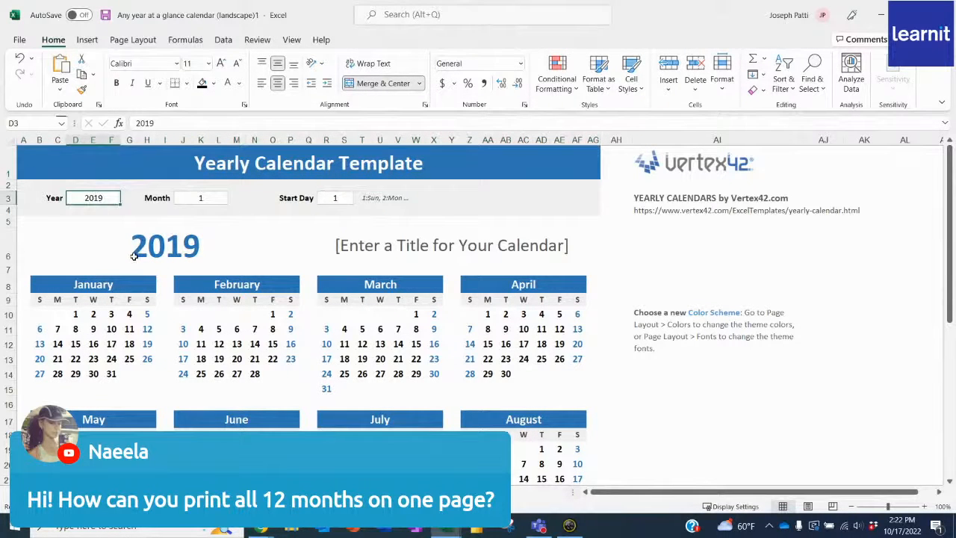
text(2023)
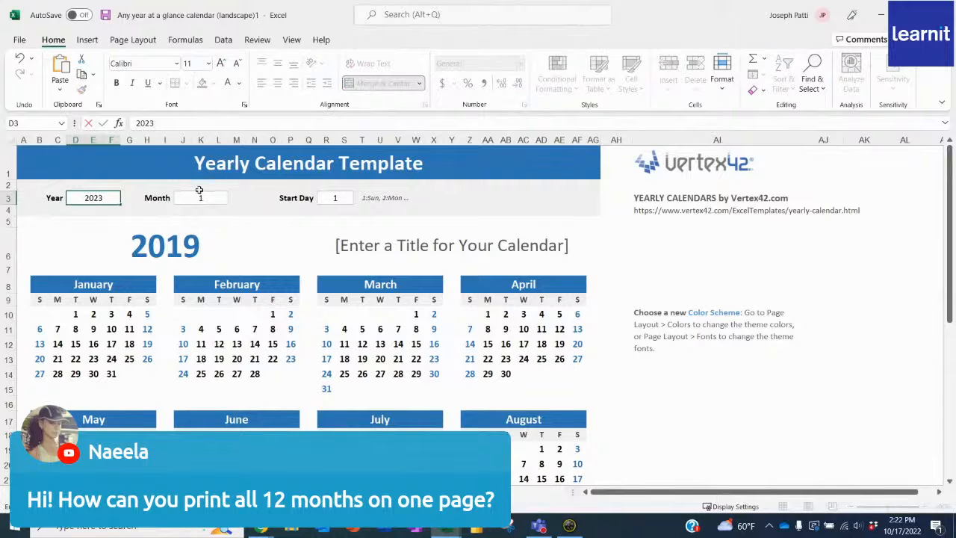
click(209, 197)
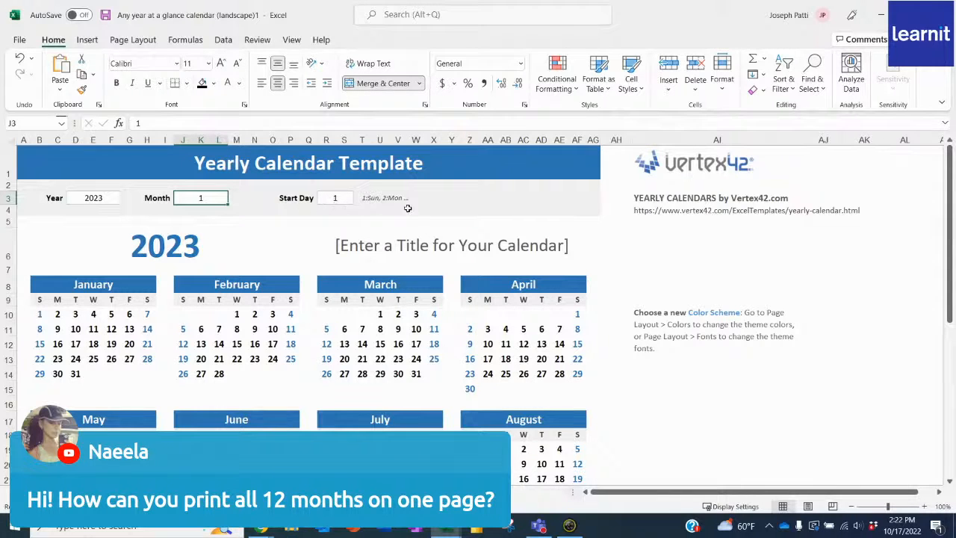
- Set the calendar's start day to 2 so that the weeks begin on Monday
click(334, 198)
text(2)
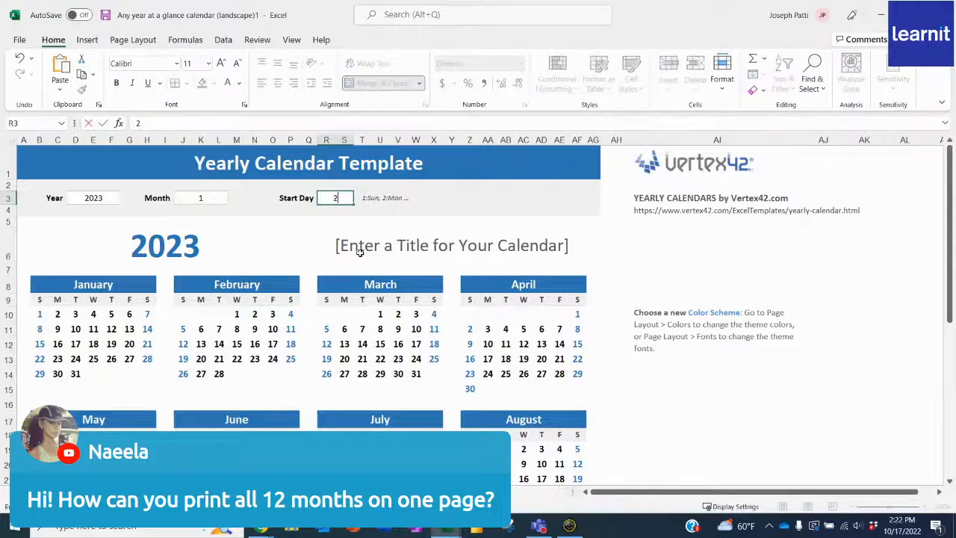
key(Return)
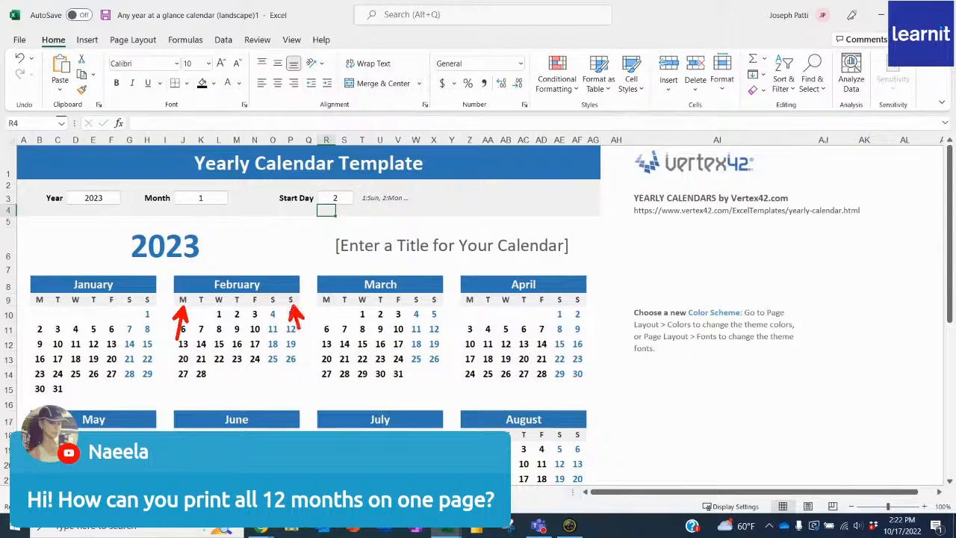
- Return the calendar's start day to 1 so that the weeks begin on Sunday
click(337, 197)
text(1)
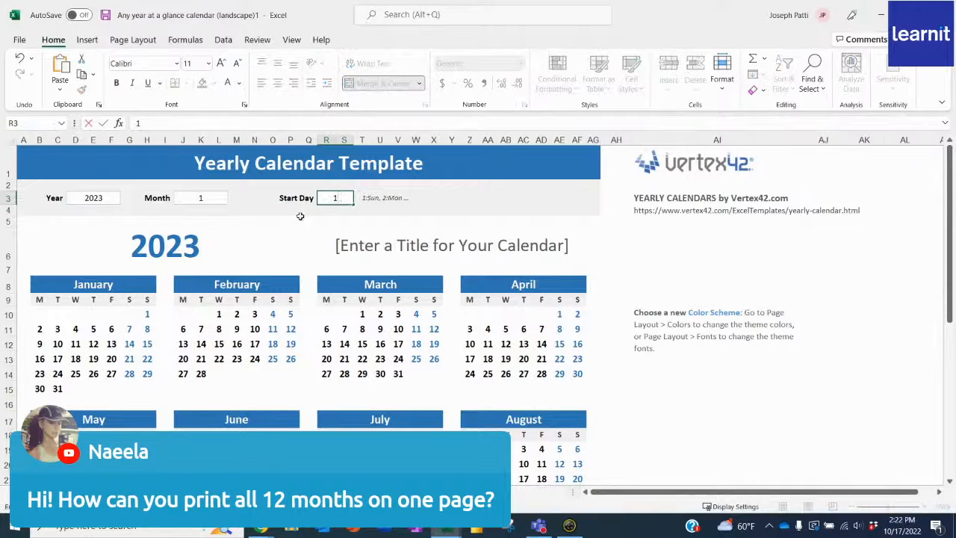
click(290, 222)
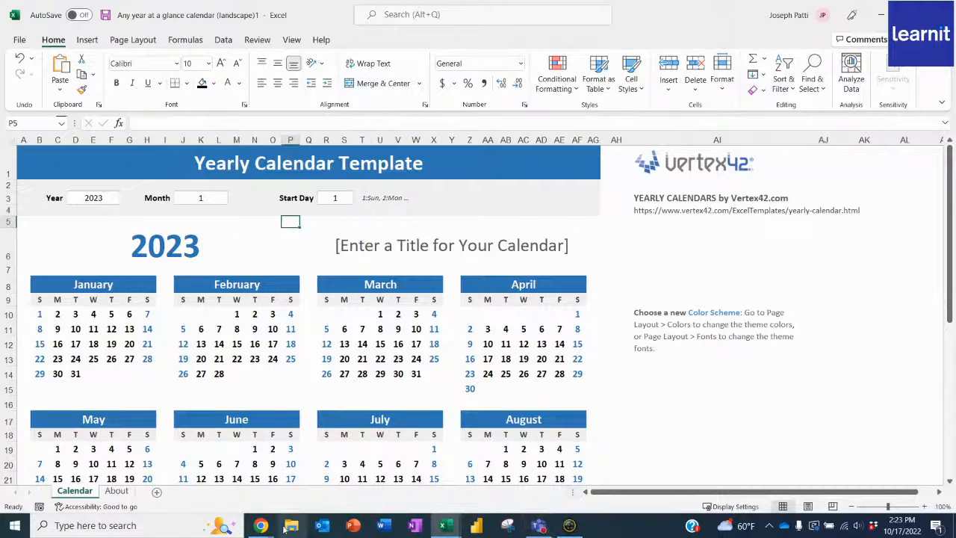
click(357, 490)
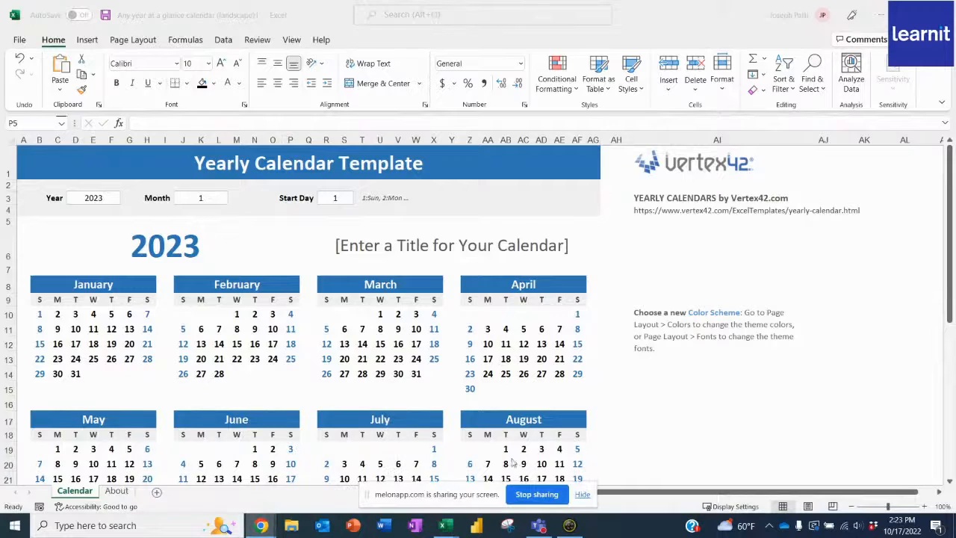